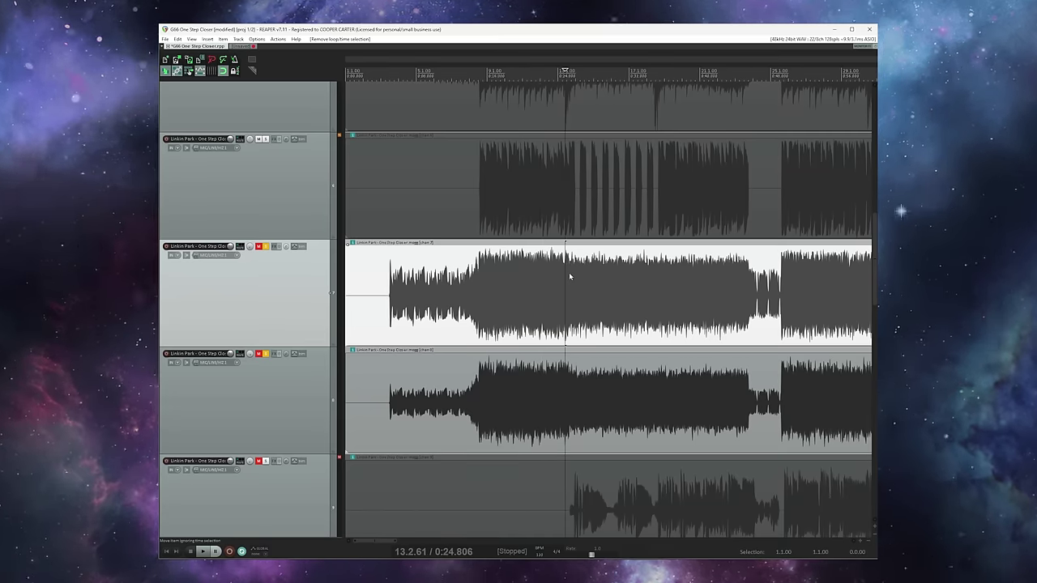
Play the soloed guitar tracks from about 0:24.8, and locate the loud section starts near 0:14.7, 0:50.0 and 1:56.2
key(space)
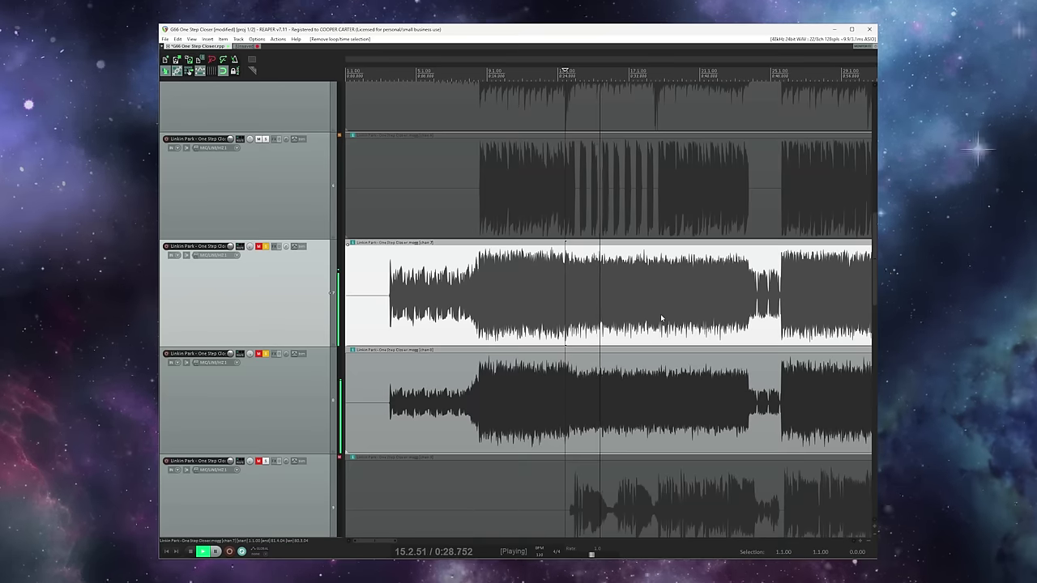
key(space)
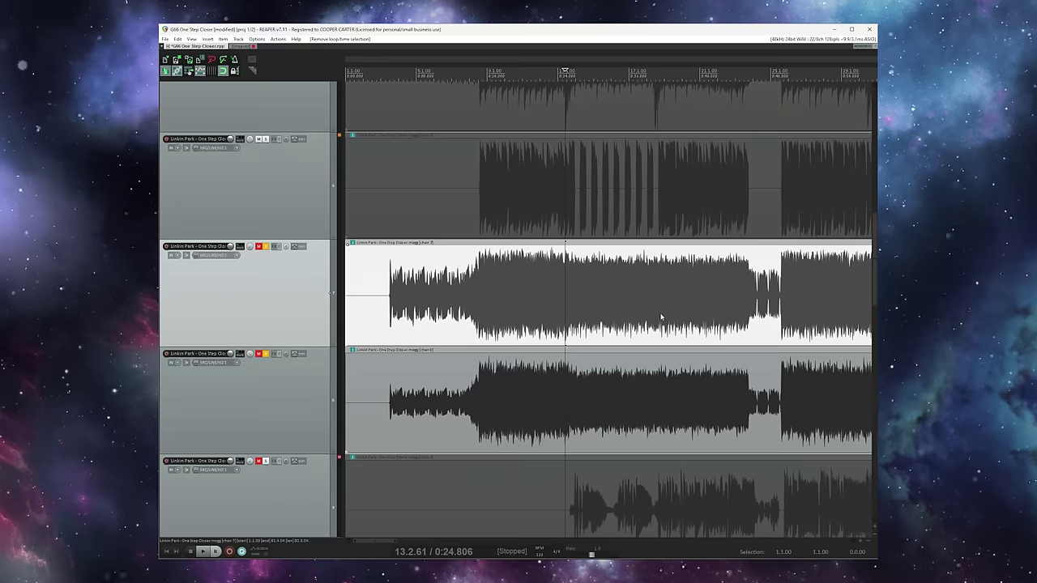
scroll(660, 317, down, 1)
scroll(661, 316, down, 1)
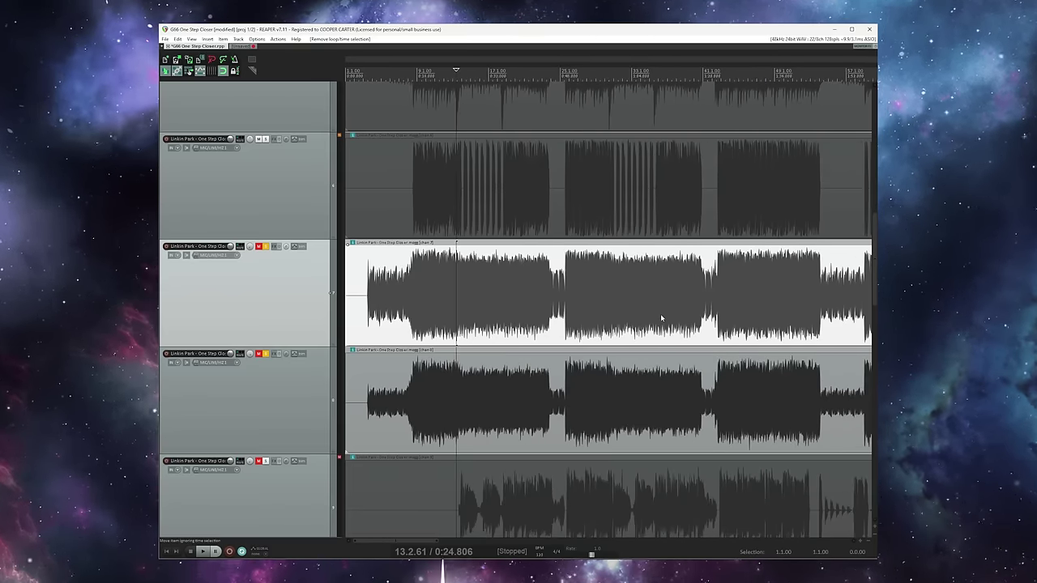
click(411, 272)
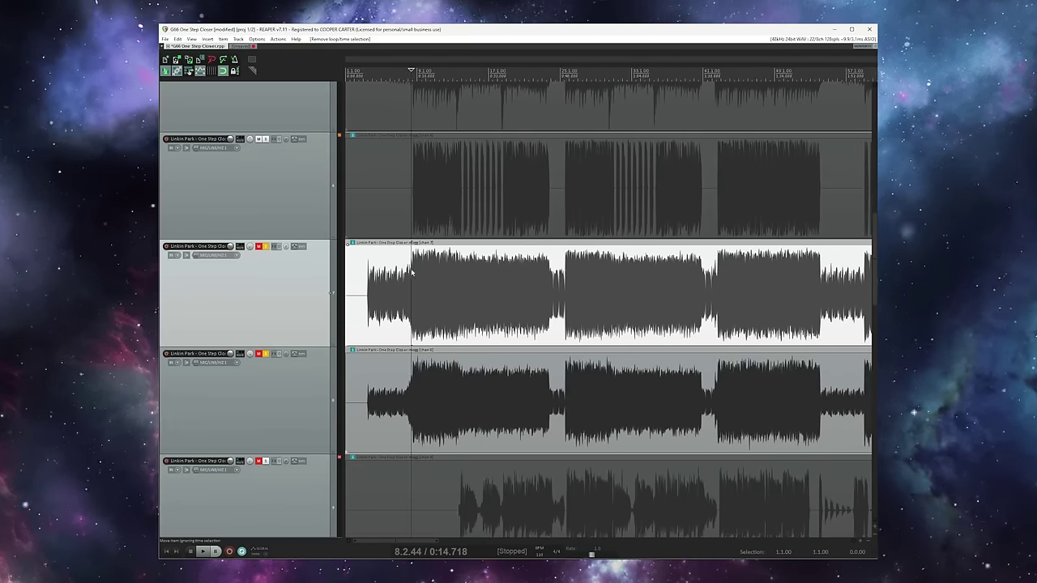
click(569, 276)
scroll(803, 296, down, 1)
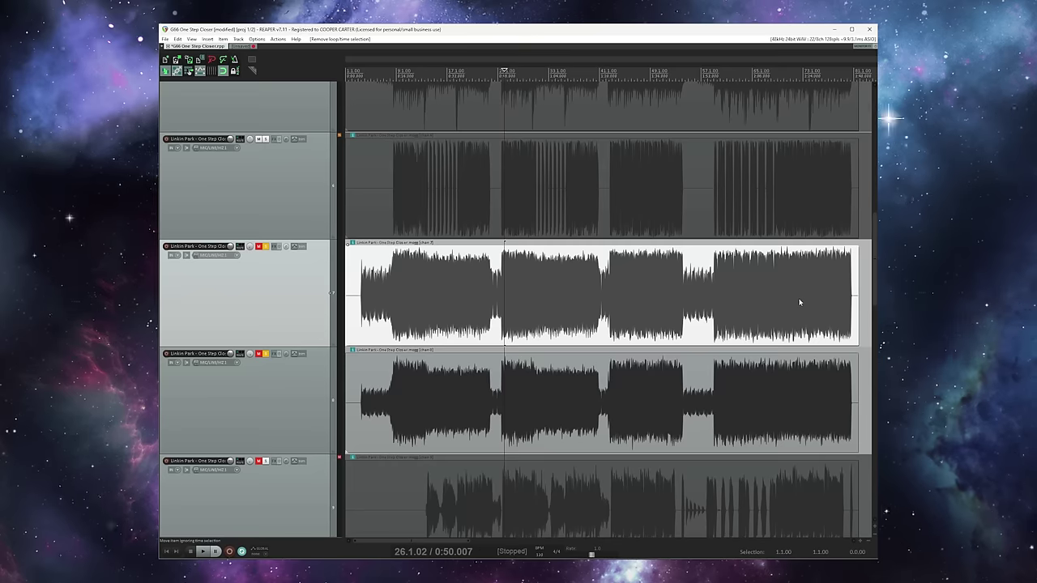
click(715, 281)
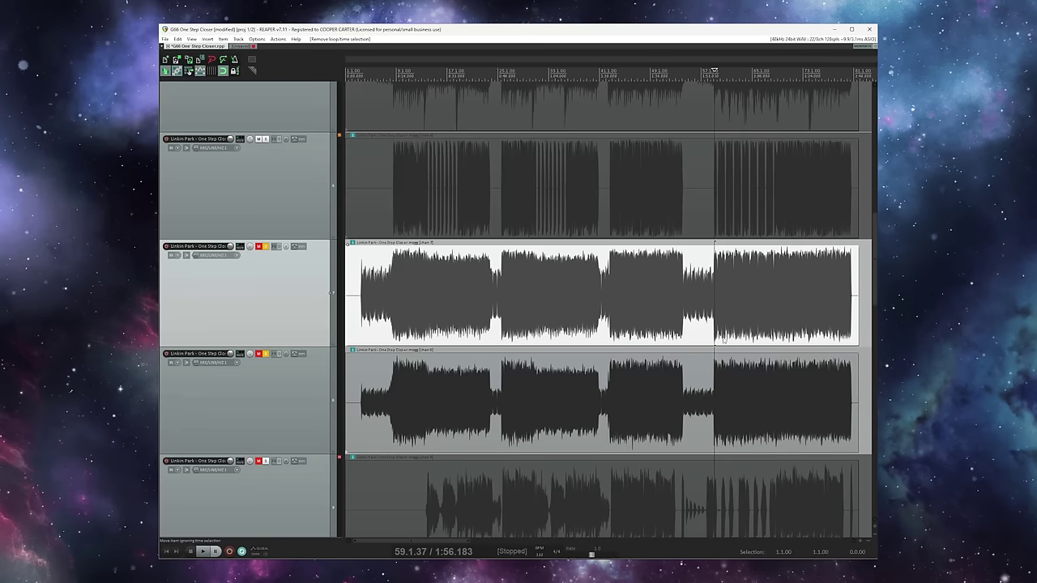
Inspect the third loud section of the selected guitar track, placing the edit cursor near 1:29.0 and 1:27.1
scroll(782, 314, right, 3)
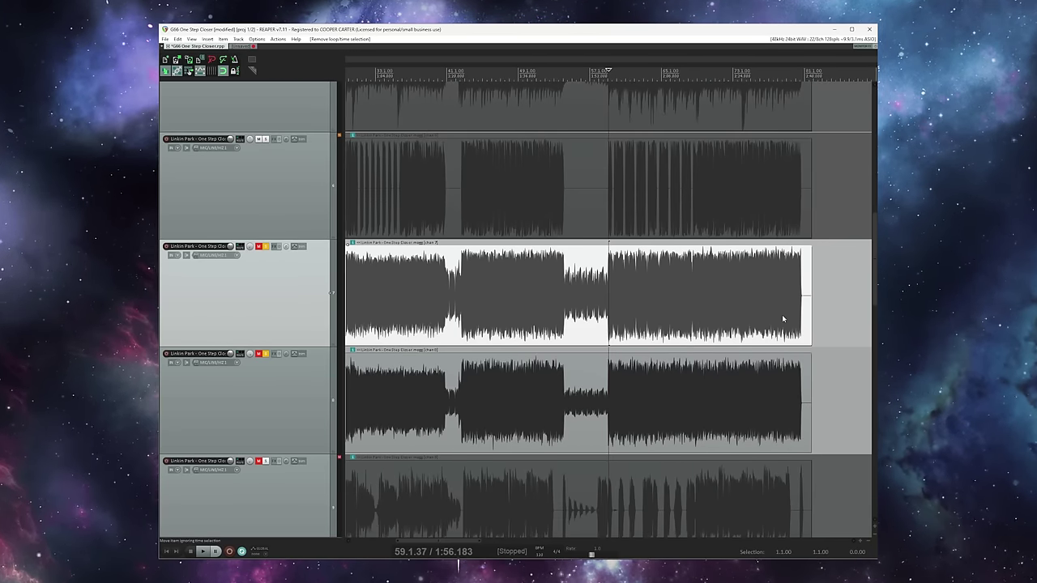
click(522, 275)
scroll(522, 275, up, 3)
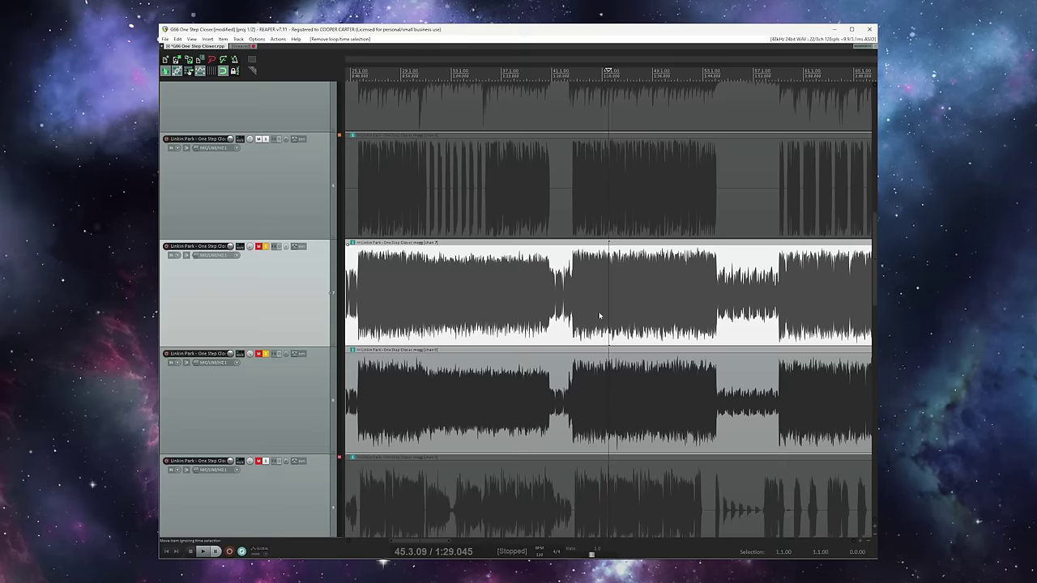
scroll(632, 301, up, 2)
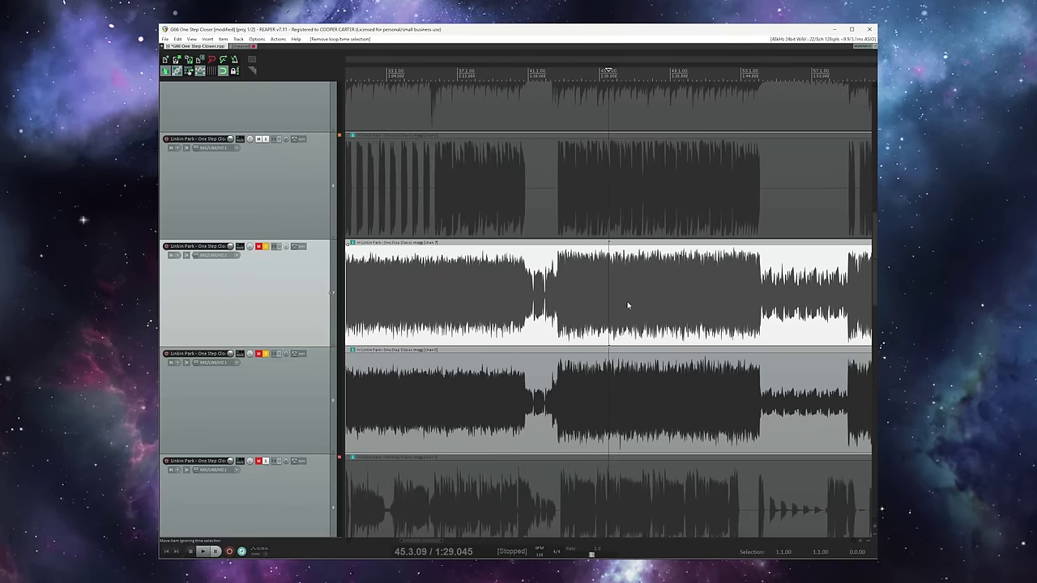
click(592, 275)
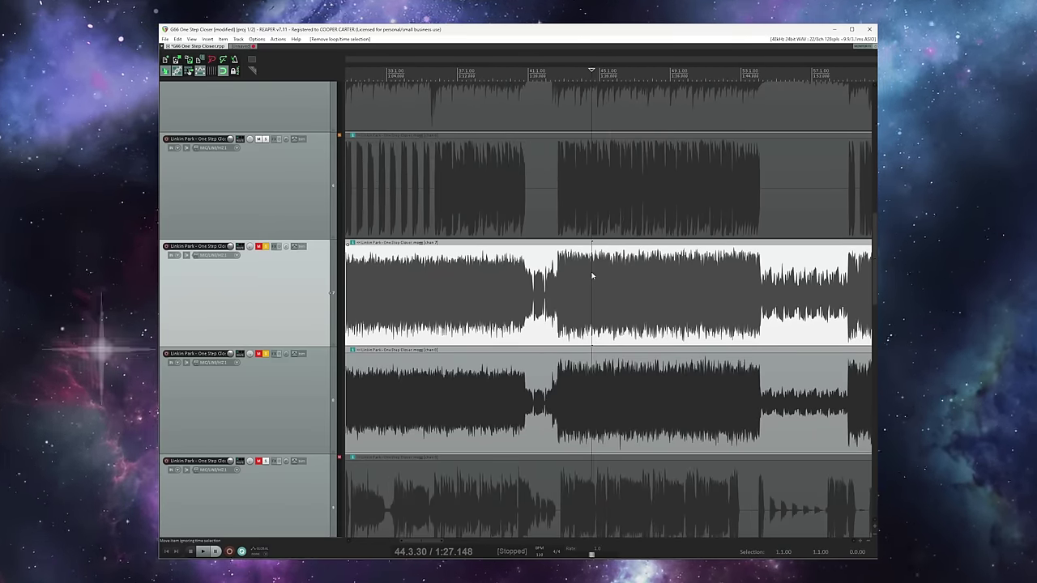
key(space)
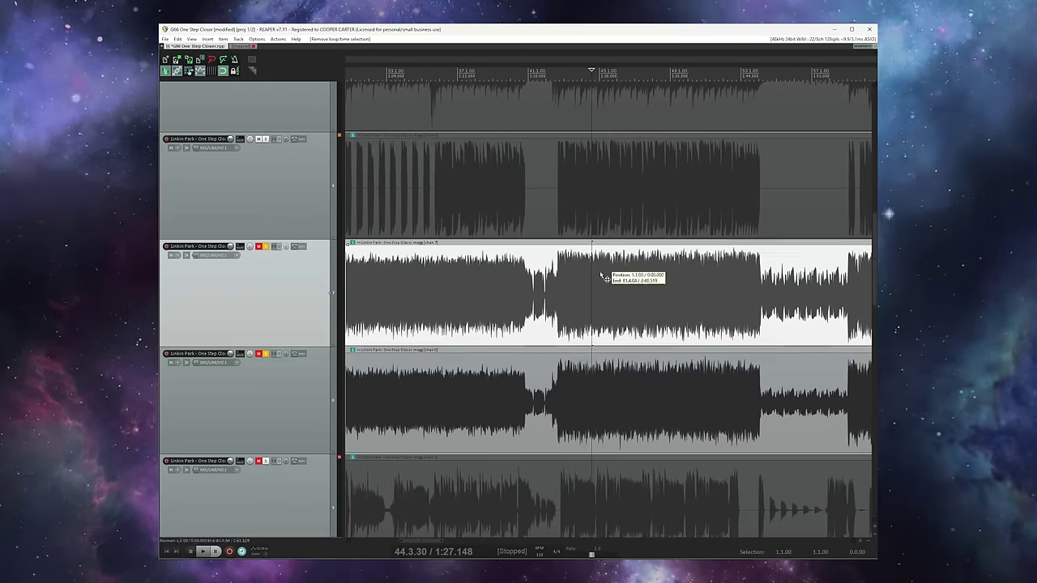
Play the soloed guitar tracks from about 0:54.6 in the second loud section, and stop playback
scroll(601, 274, left, 4)
click(577, 279)
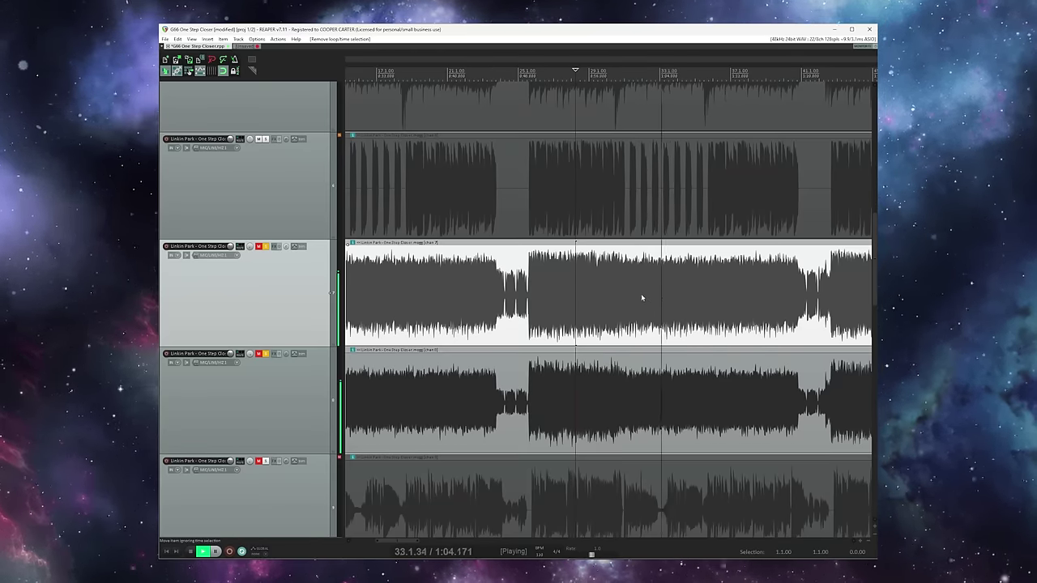
key(space)
scroll(667, 284, down, 3)
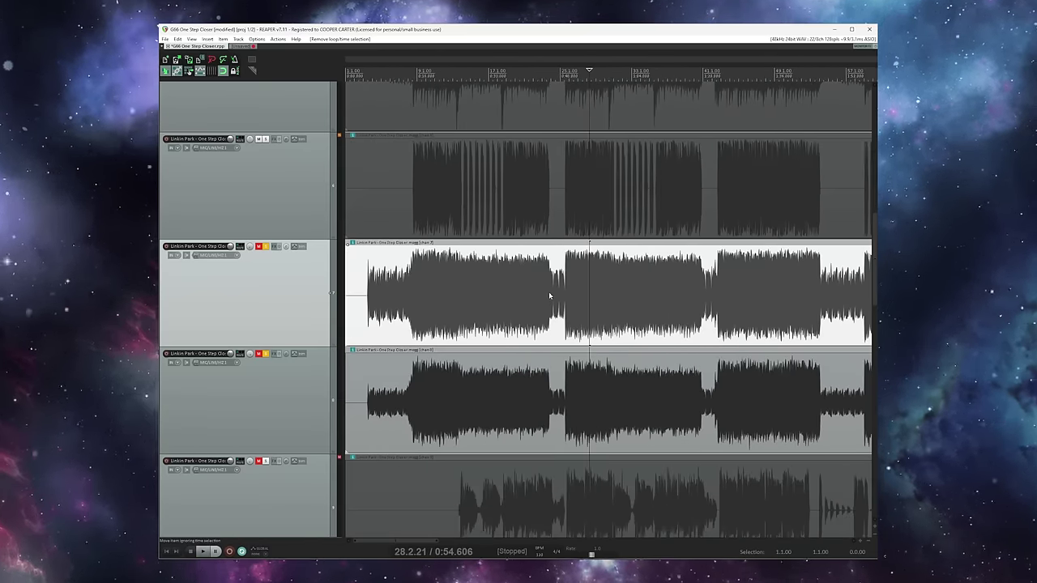
Play the quiet intro of the soloed guitar tracks from its first note at about 0:05, and stop playback
click(369, 299)
scroll(373, 299, up, 5)
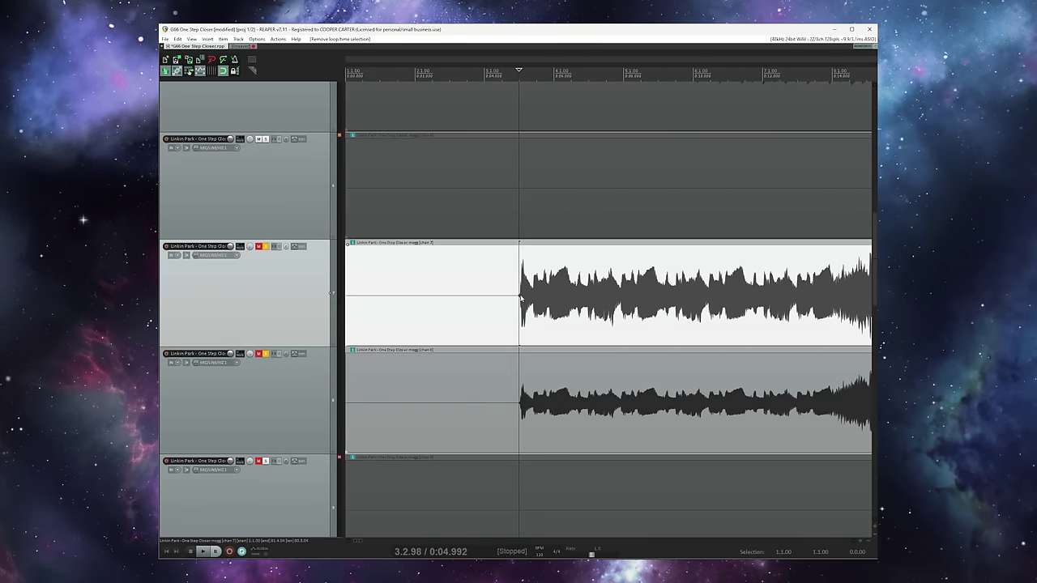
key(space)
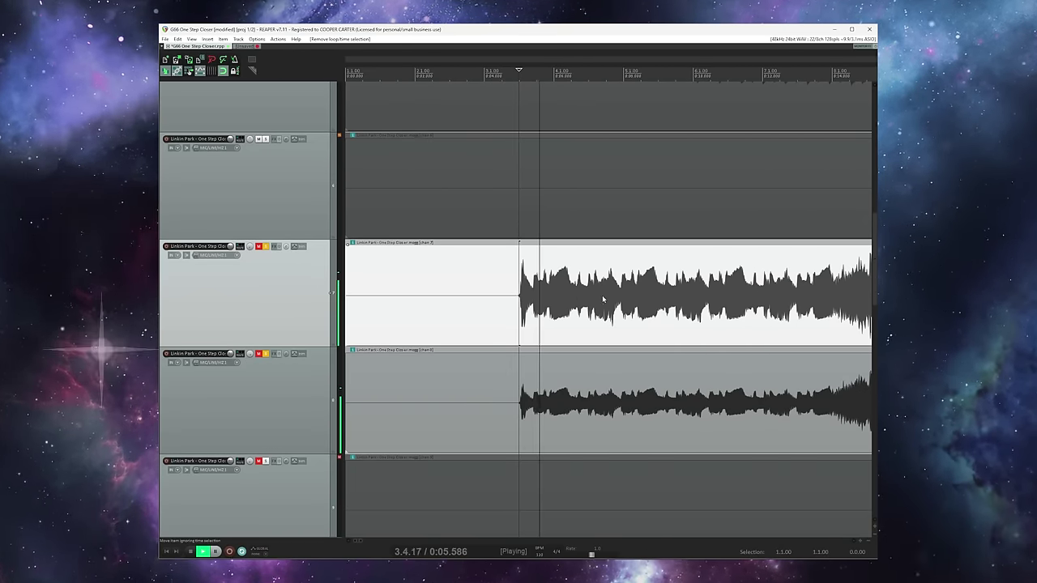
scroll(602, 298, down, 3)
scroll(602, 299, down, 1)
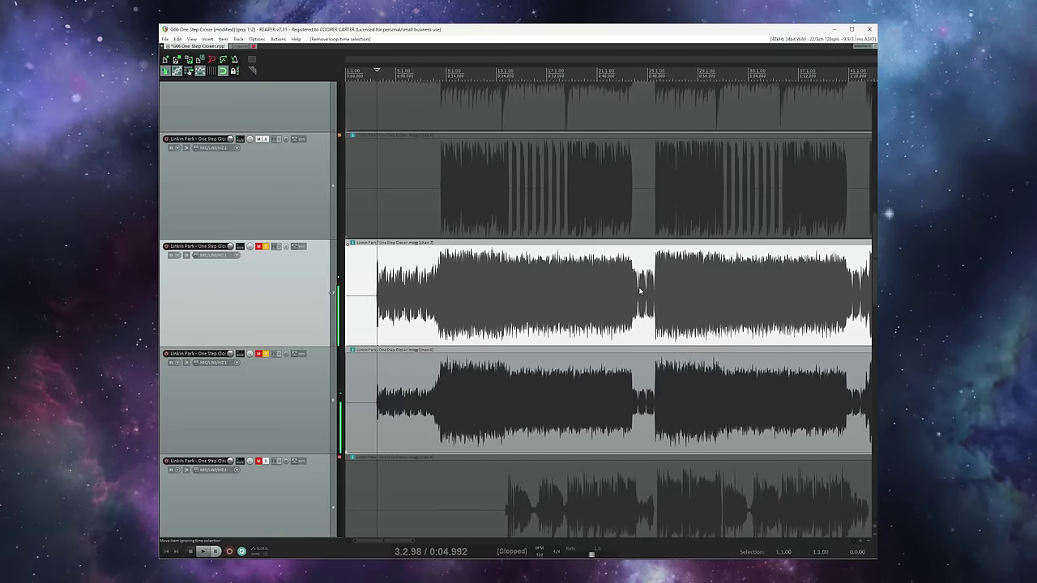
key(space)
Play the short quiet break between the first two loud sections from about 0:46.6, and stop playback
click(643, 295)
scroll(627, 300, up, 4)
click(604, 297)
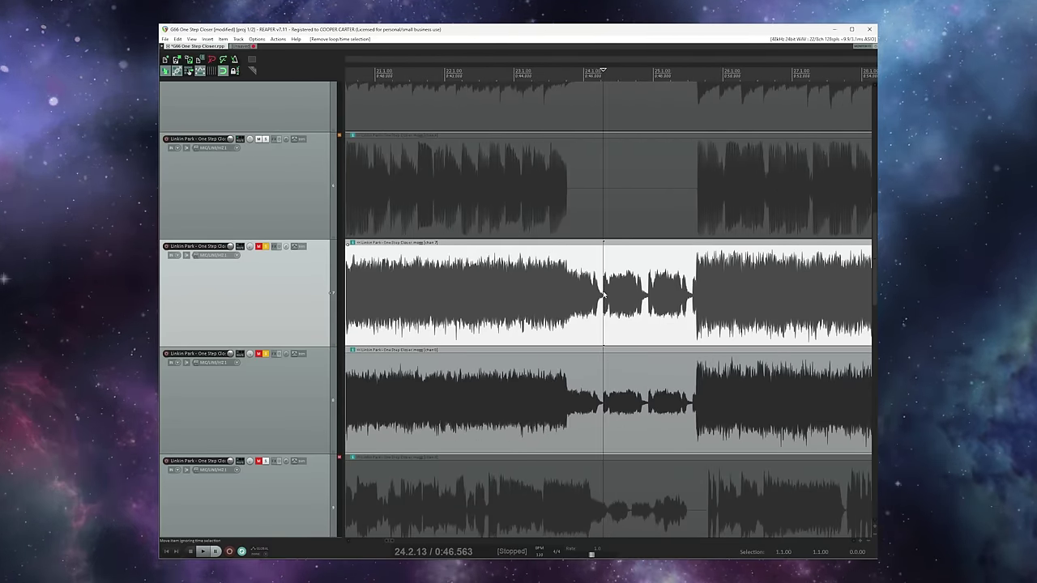
key(space)
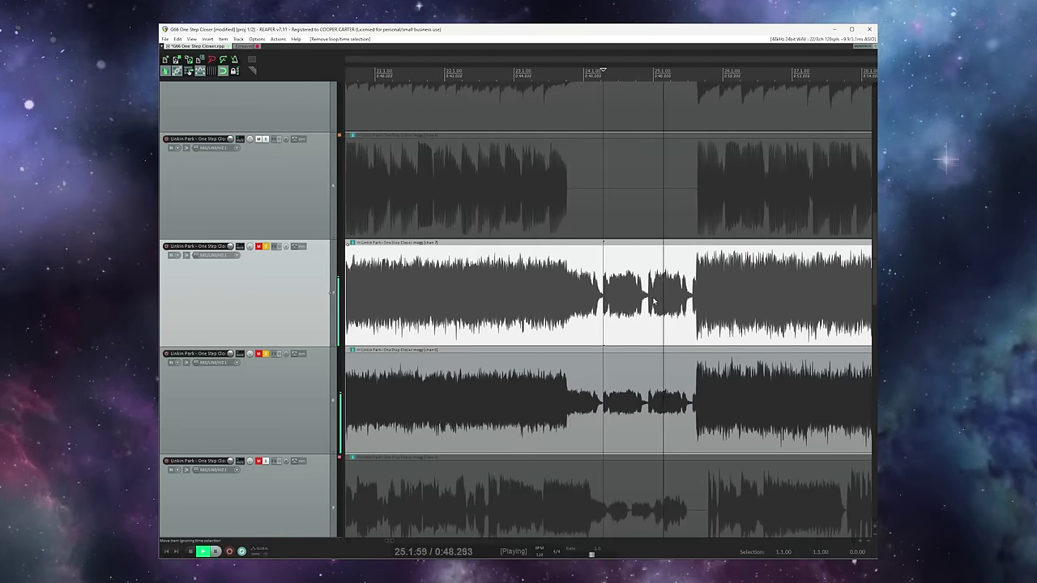
scroll(664, 300, down, 2)
scroll(794, 306, up, 1)
key(space)
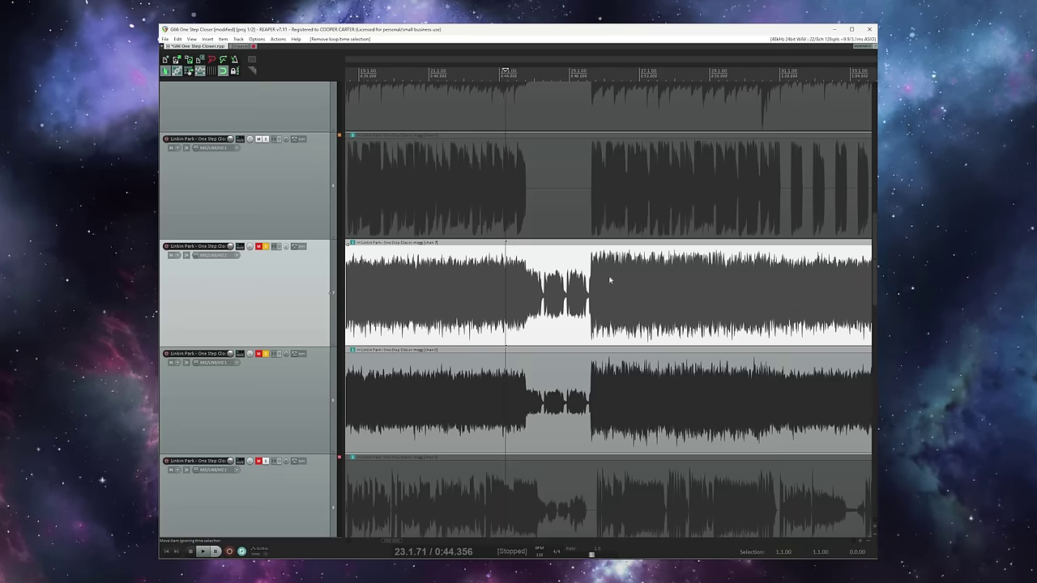
Examine the quiet break's separate bursts, placing the edit cursor near 0:47.4 and 0:48.1
click(549, 292)
click(560, 294)
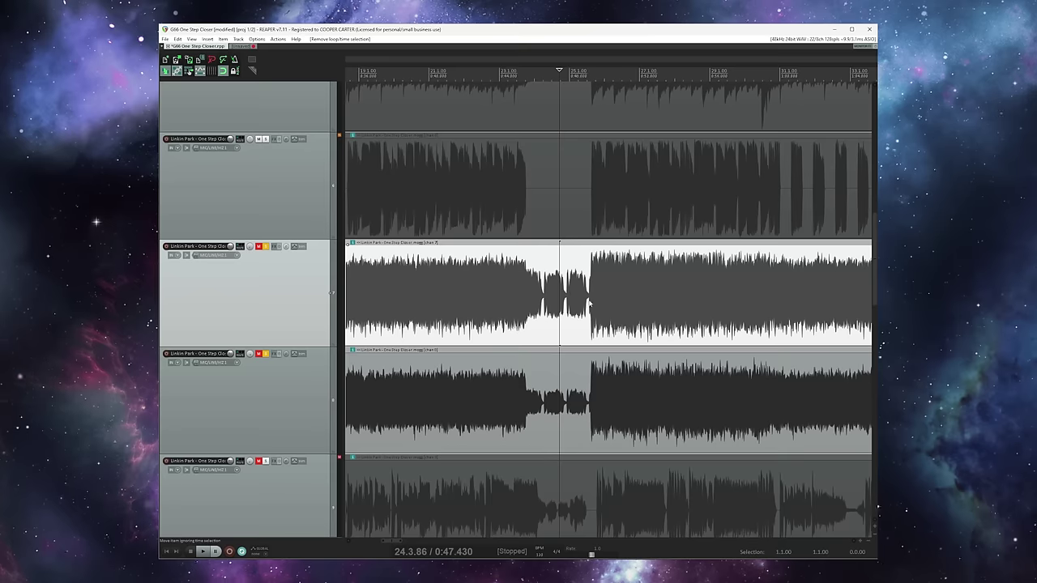
click(571, 294)
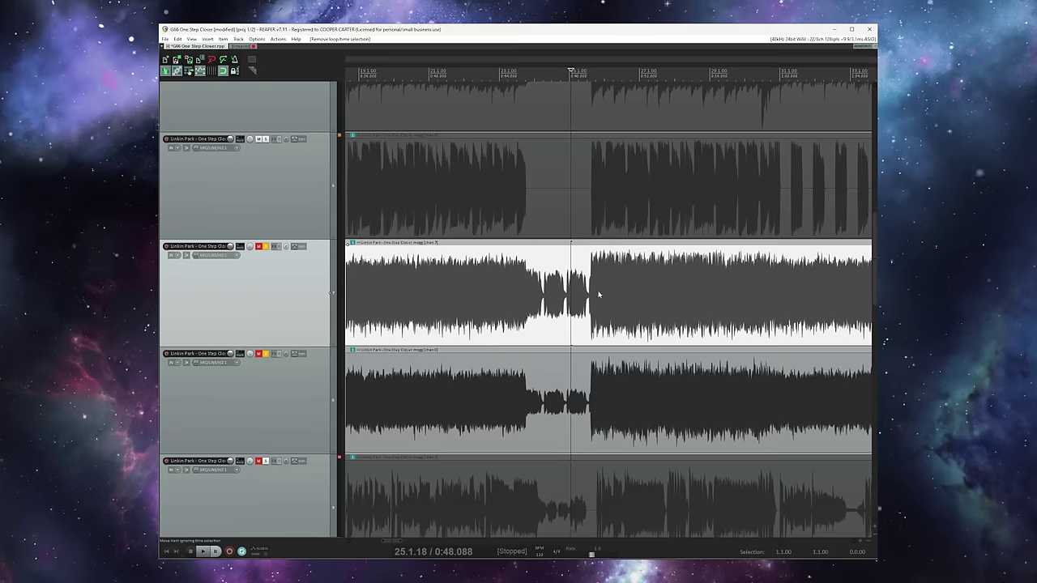
click(701, 300)
scroll(701, 300, down, 2)
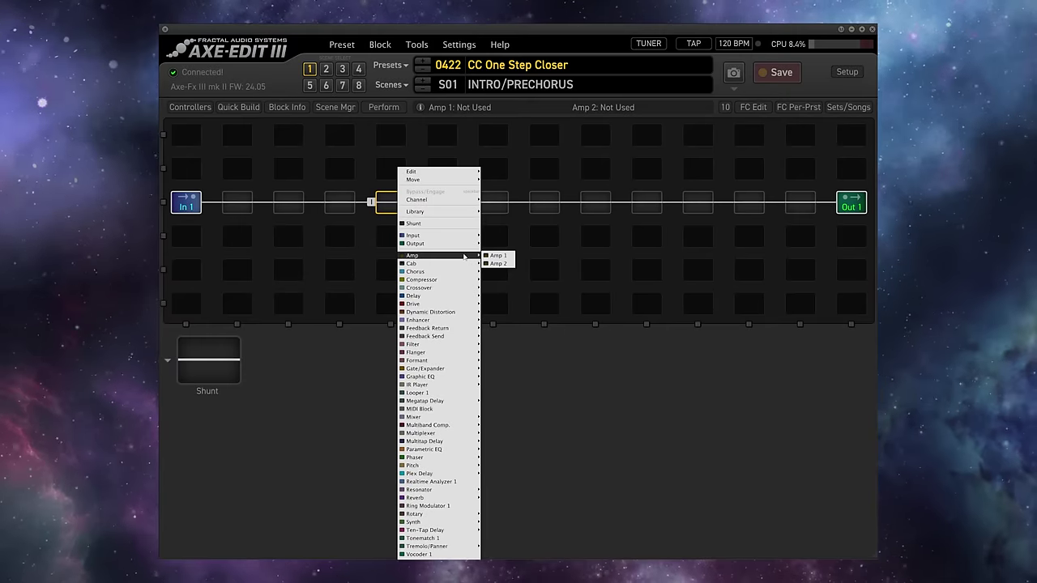
Switch to Axe-Edit III and add the Amp 1 block followed by a Cab block in the signal chain
click(497, 256)
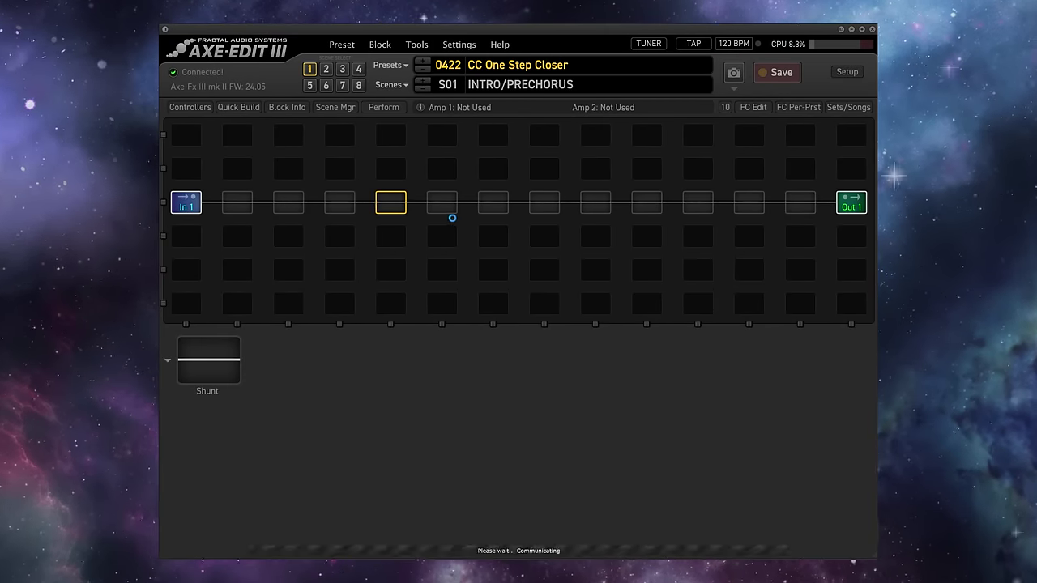
right_click(448, 203)
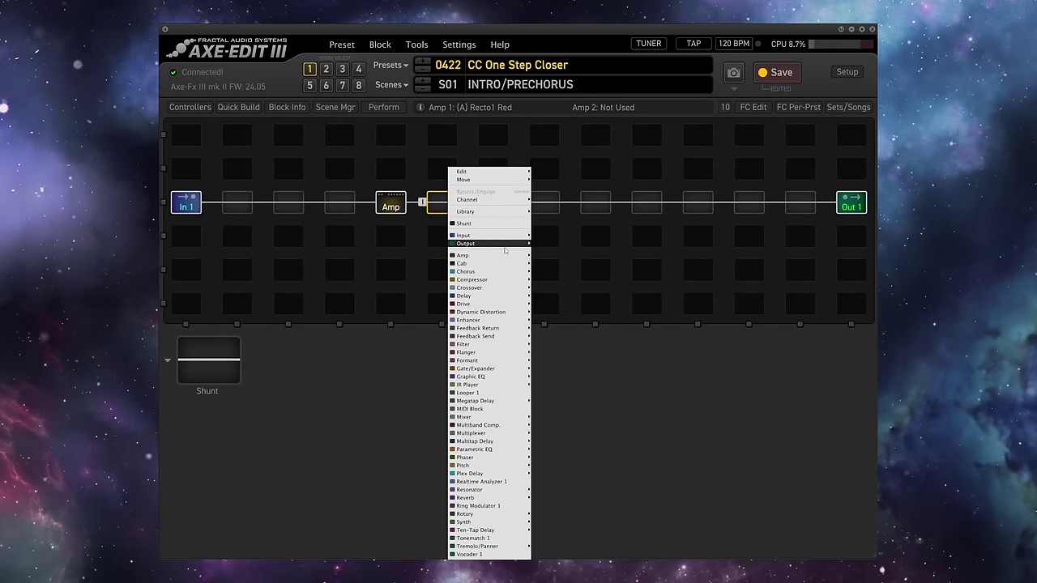
click(542, 264)
Choose Recto1 Red as the Amp 1 block's amp type
click(391, 204)
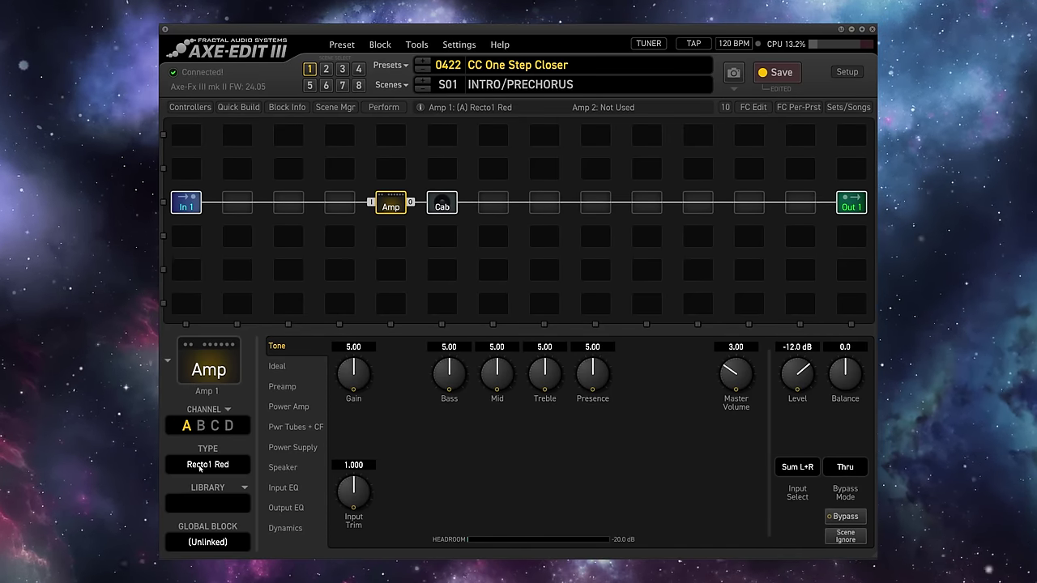
click(200, 467)
scroll(713, 431, right, 2)
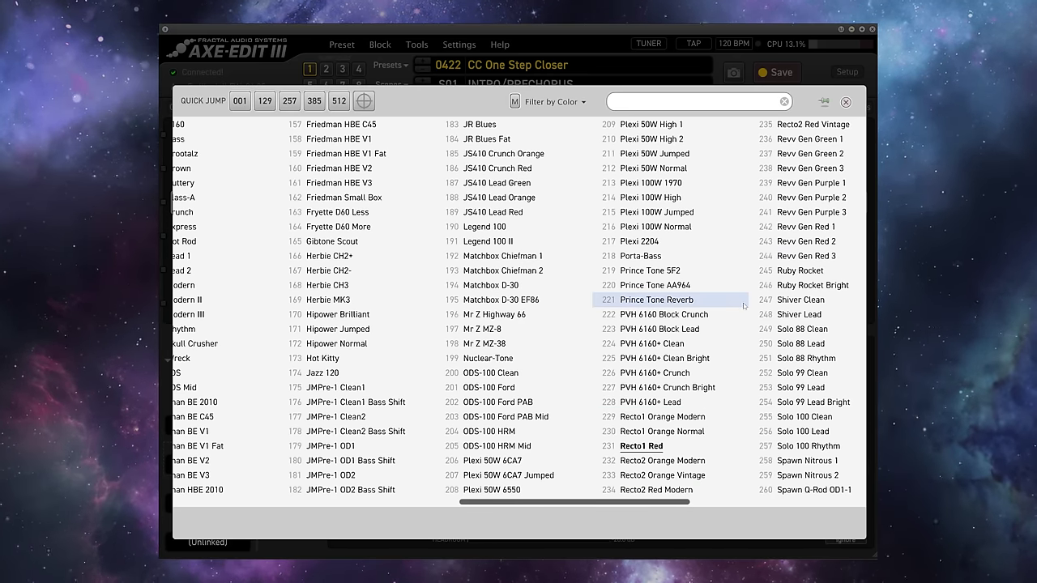
click(635, 448)
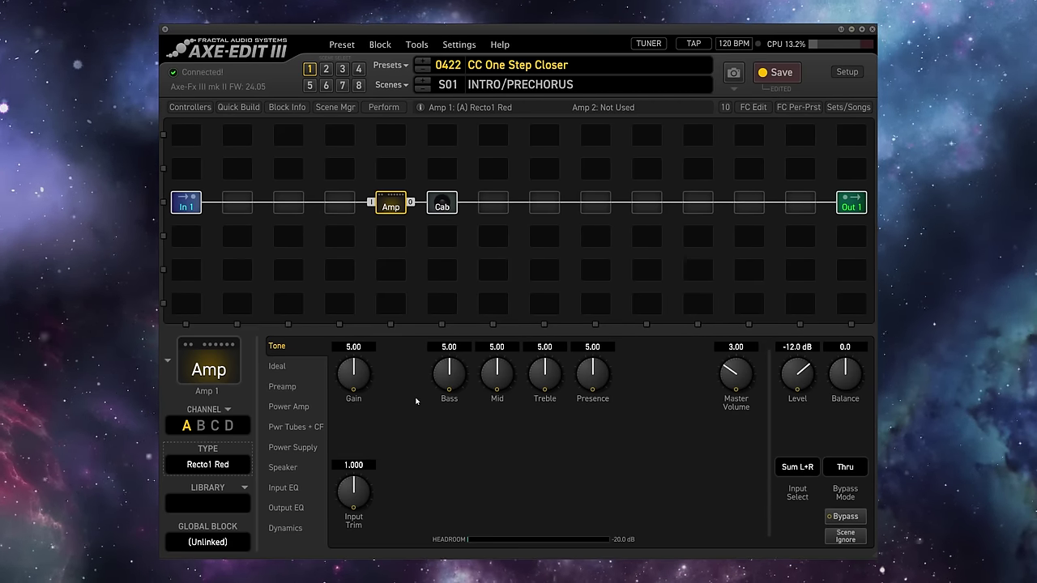
Search the impulse responses for the Cab block's Cab 1 slot using the term RECTO
click(442, 202)
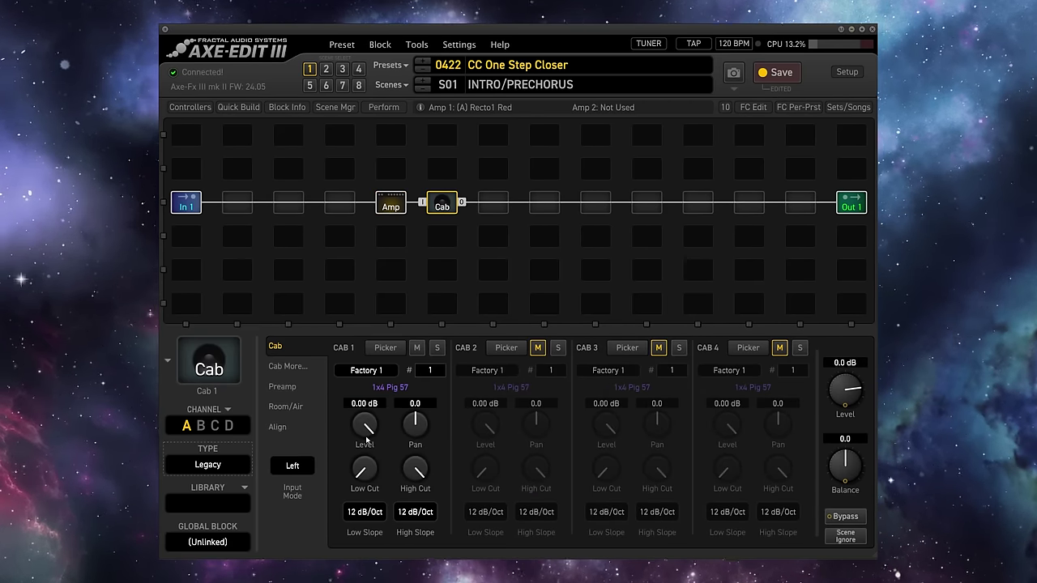
click(383, 351)
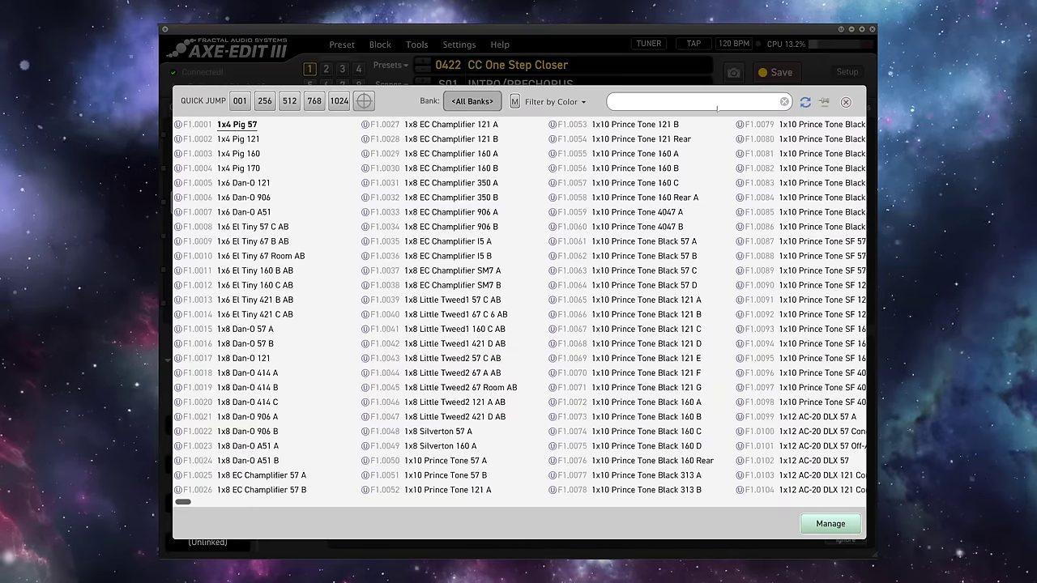
click(735, 98)
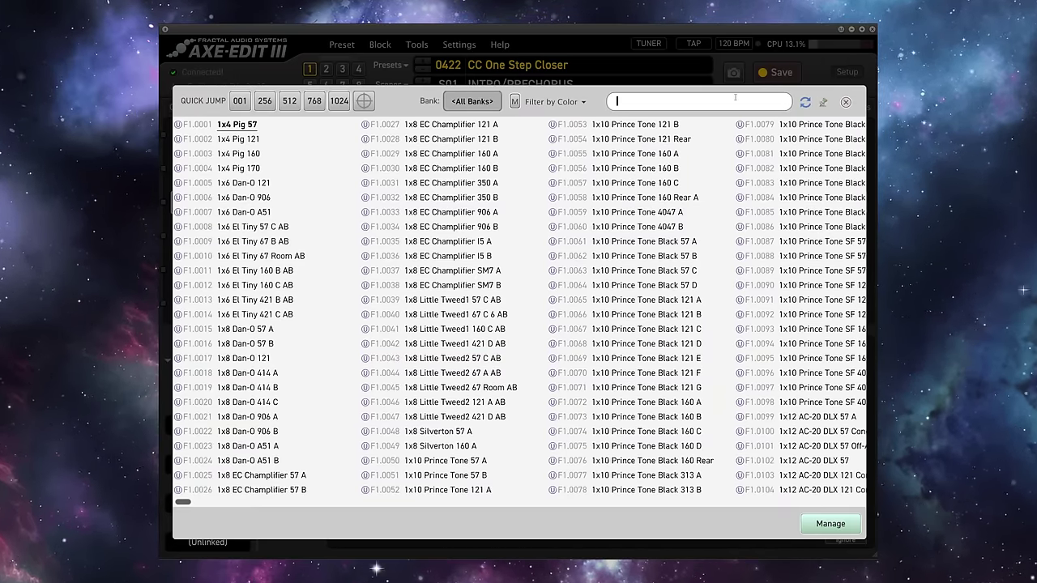
text(RECTO)
key(Return)
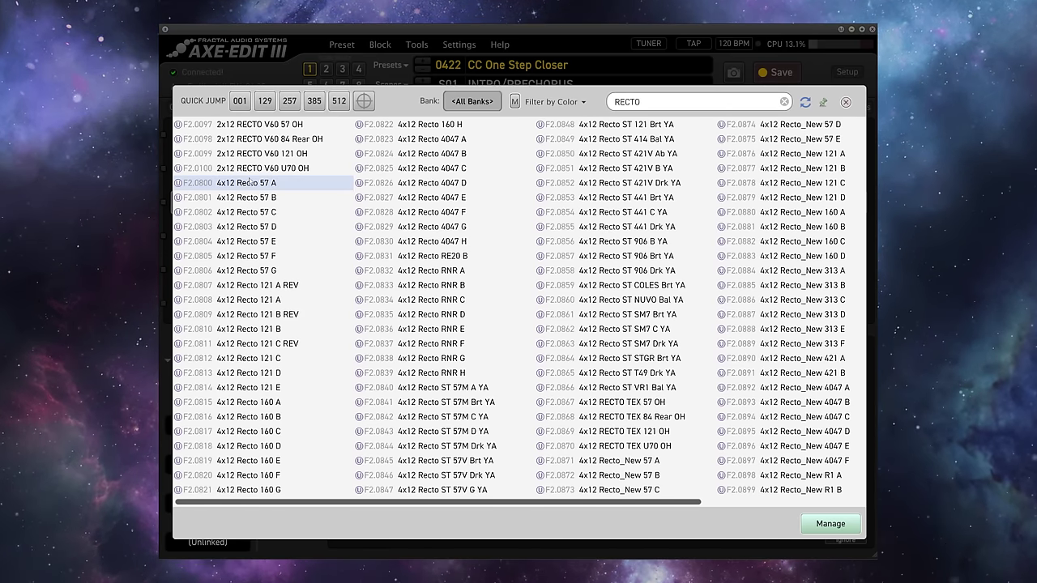
Audition the 4x12 Recto 57 impulse responses from A through G, plus 4x12 Recto 121 A REV, for the Cab 1 slot
click(250, 182)
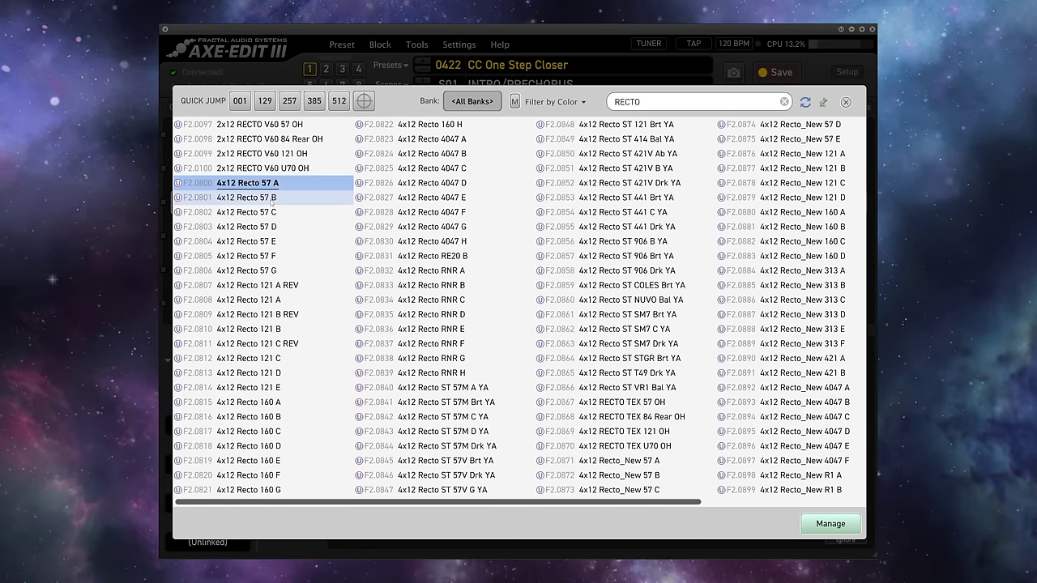
click(272, 200)
click(269, 212)
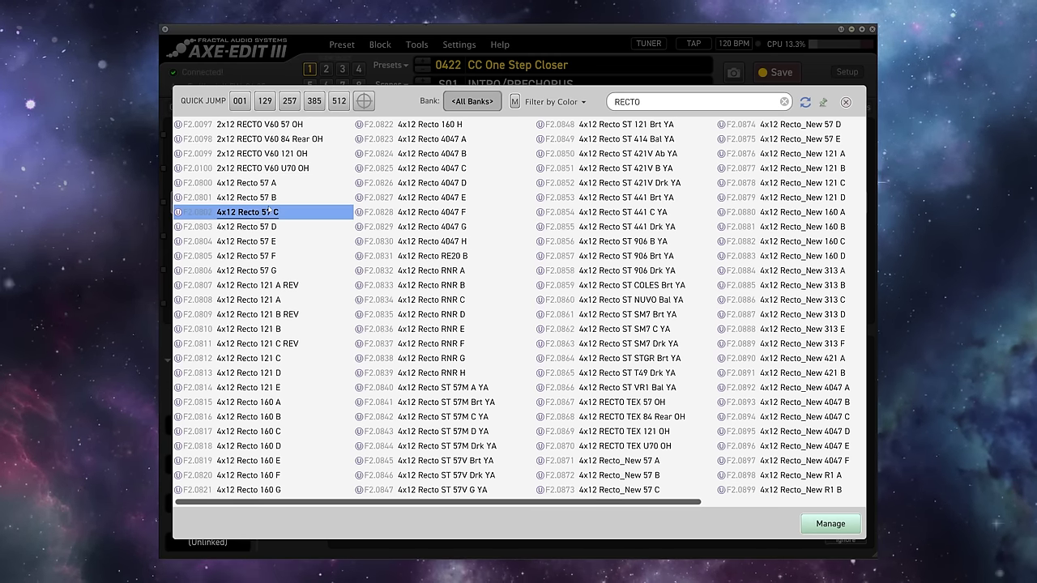
click(276, 188)
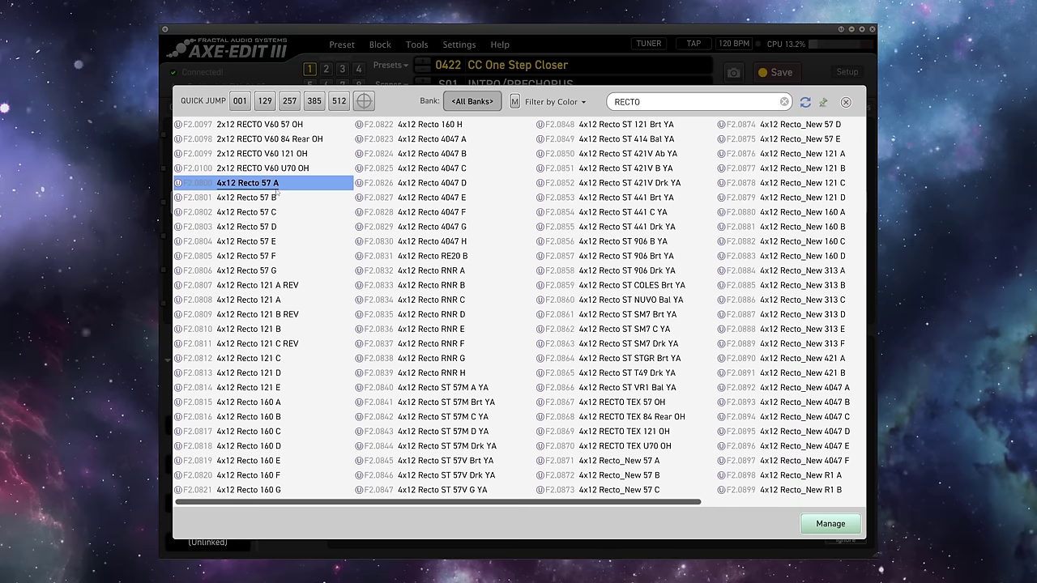
key(Down)
key(Down)
key(Down)
key(Down)
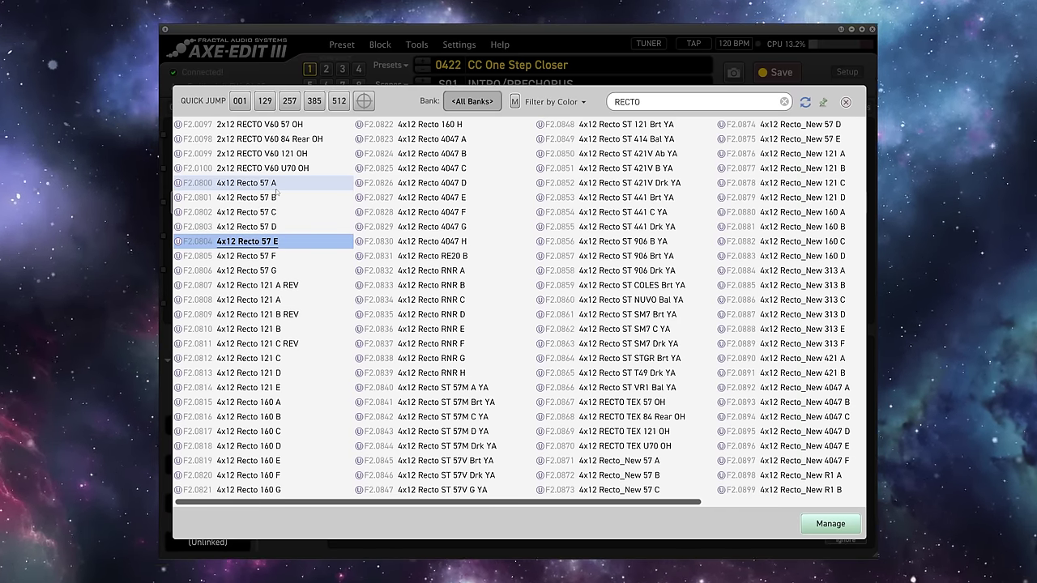
key(Up)
key(Down)
key(Down)
key(Down)
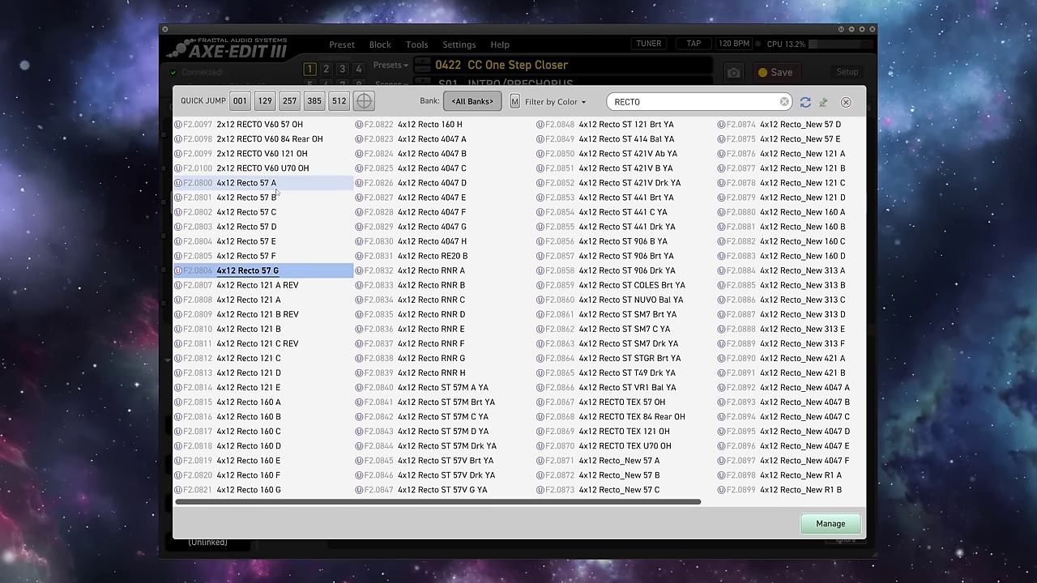
key(Down)
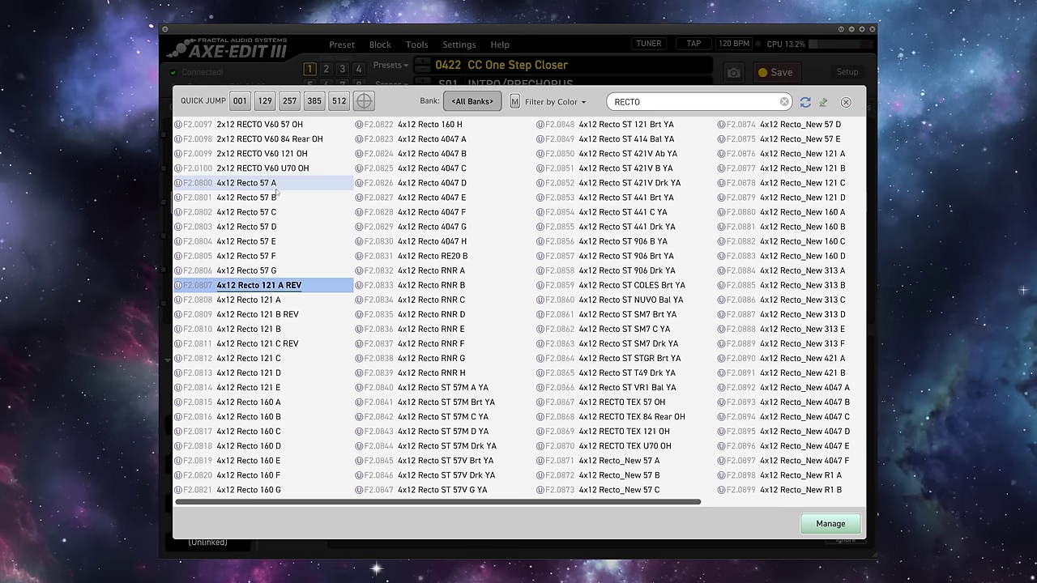
Compare the 4x12 Recto ST 57M and 57V impulse responses and load 4x12 Recto ST 57M Brt YA into the Cab 1 slot
click(397, 389)
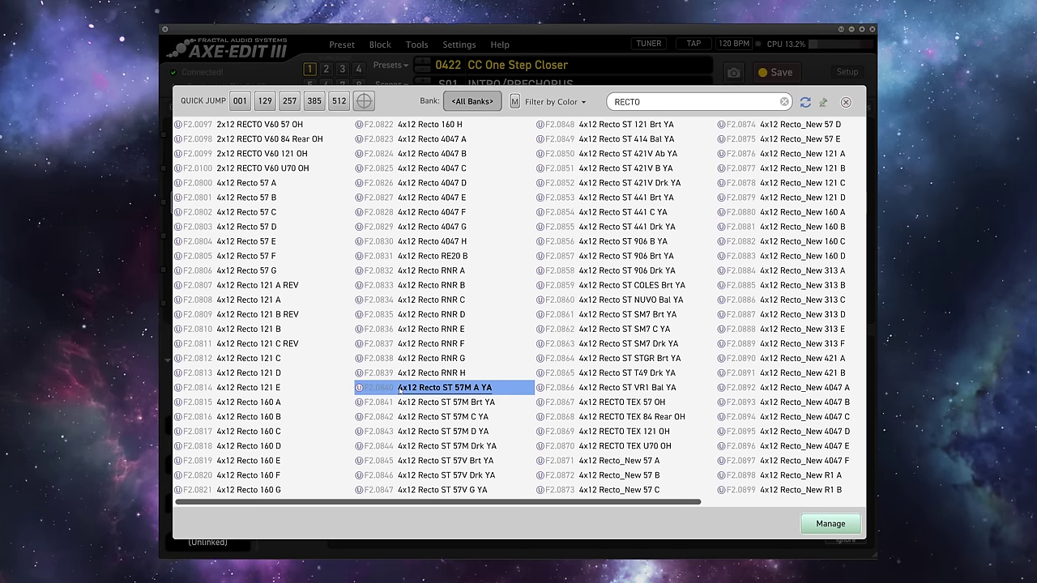
click(420, 404)
key(Down)
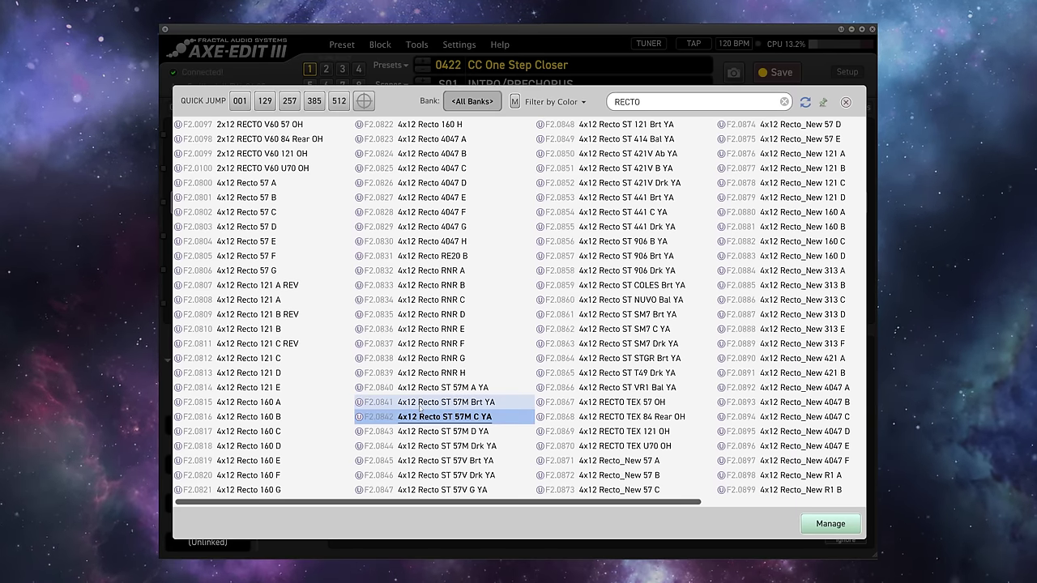
key(Down)
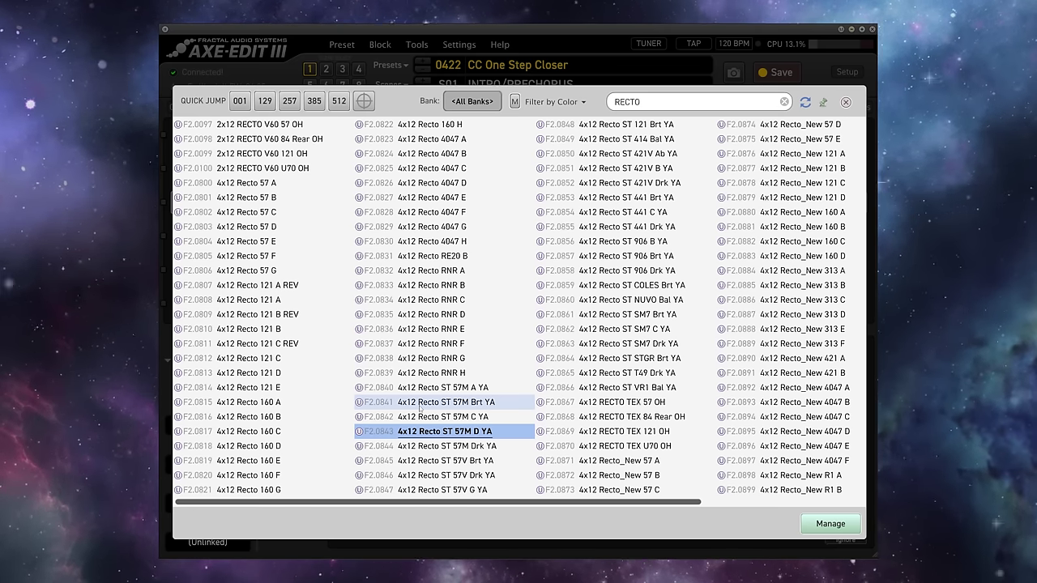
key(Down)
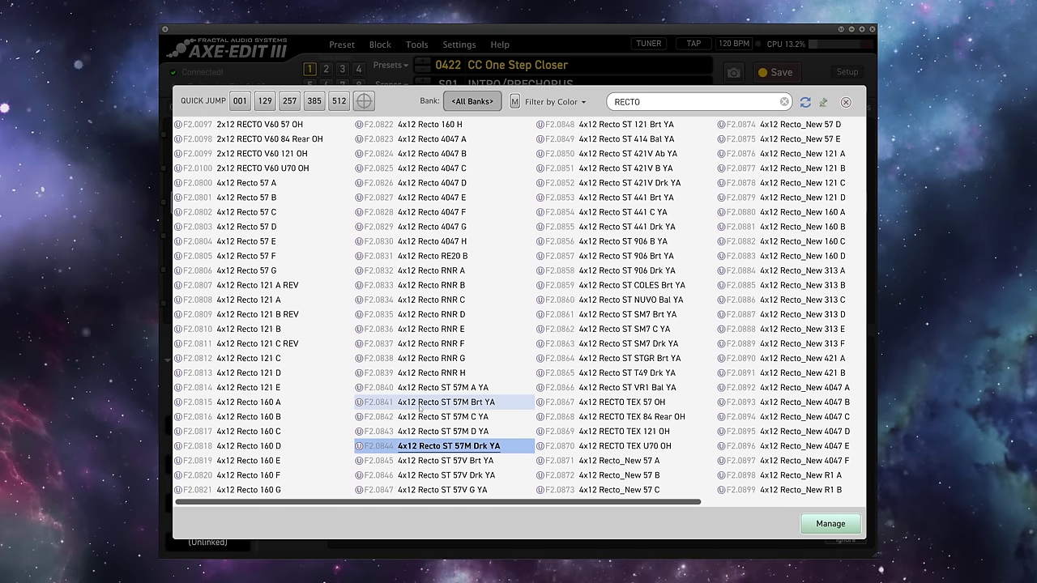
key(Down)
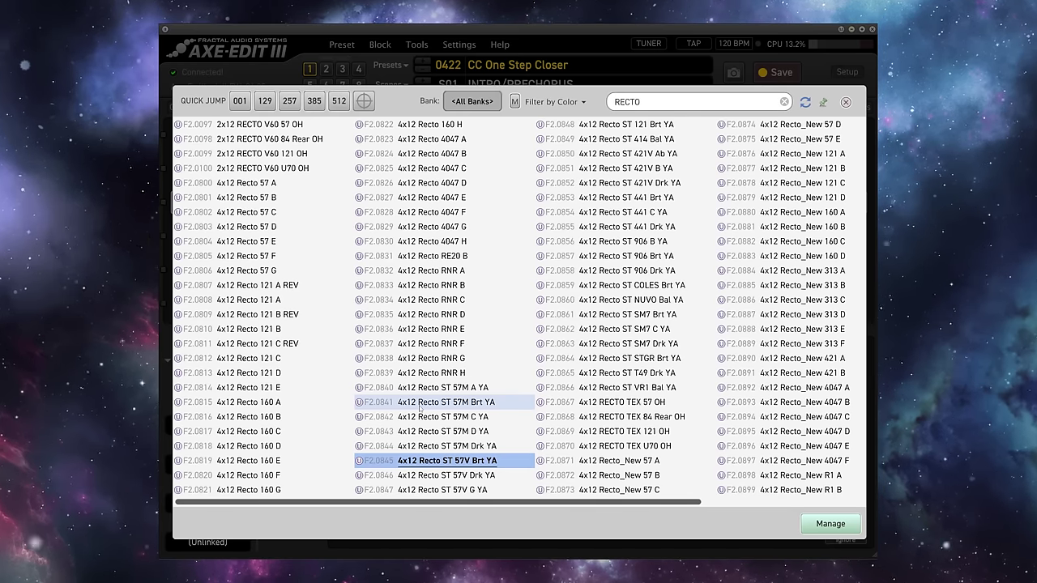
key(Up)
key(Up)
key(Up)
key(Up)
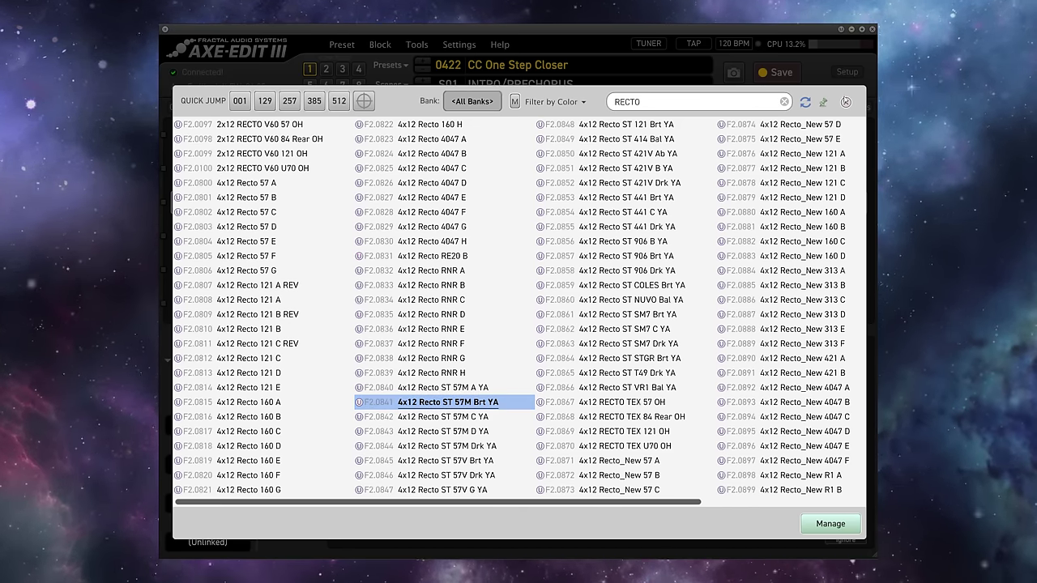
click(846, 103)
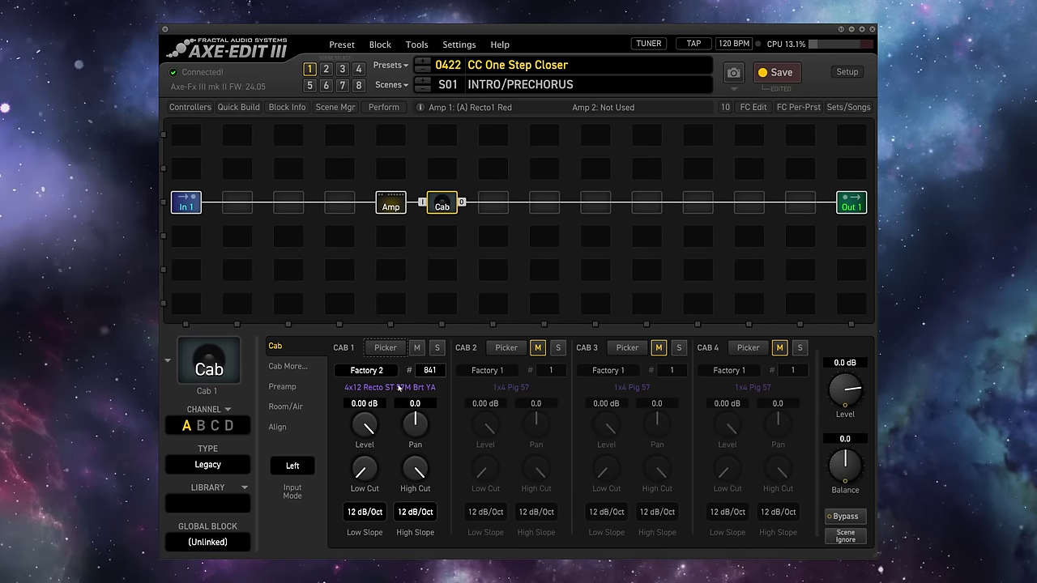
Inspect the Amp 1 block's power amp parameters and return to its tone controls
click(391, 202)
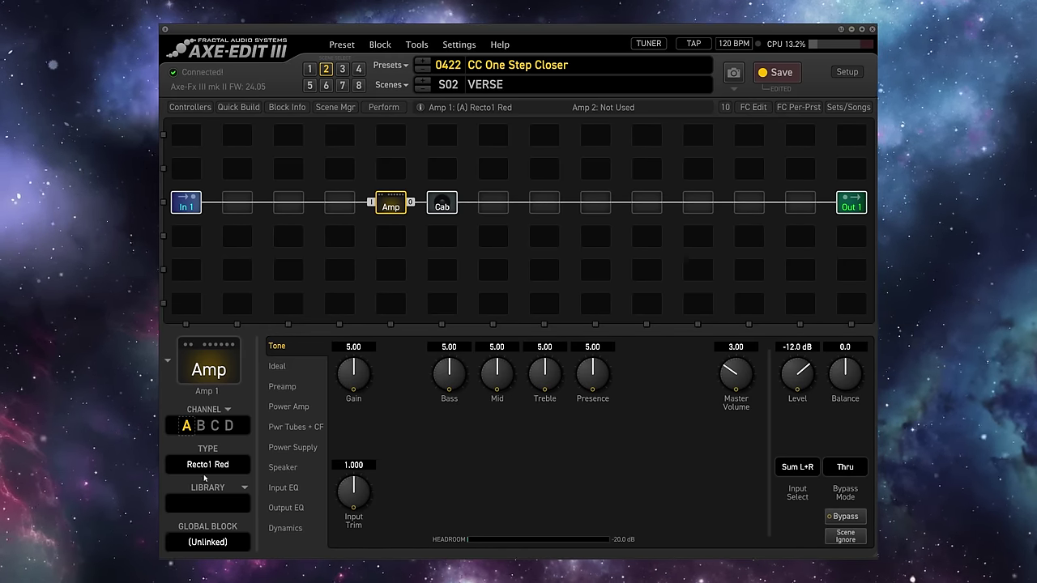
click(285, 406)
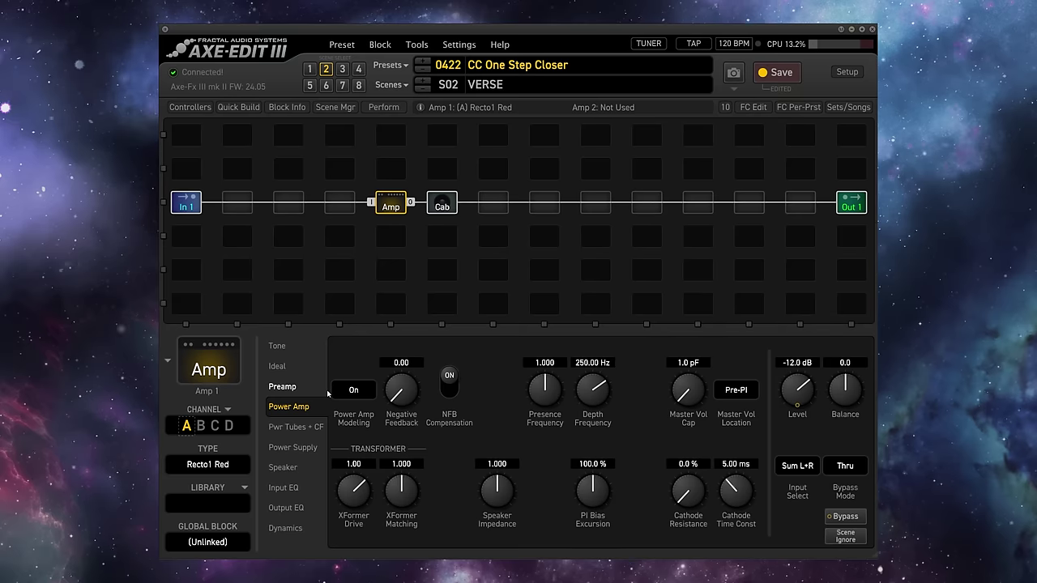
click(286, 351)
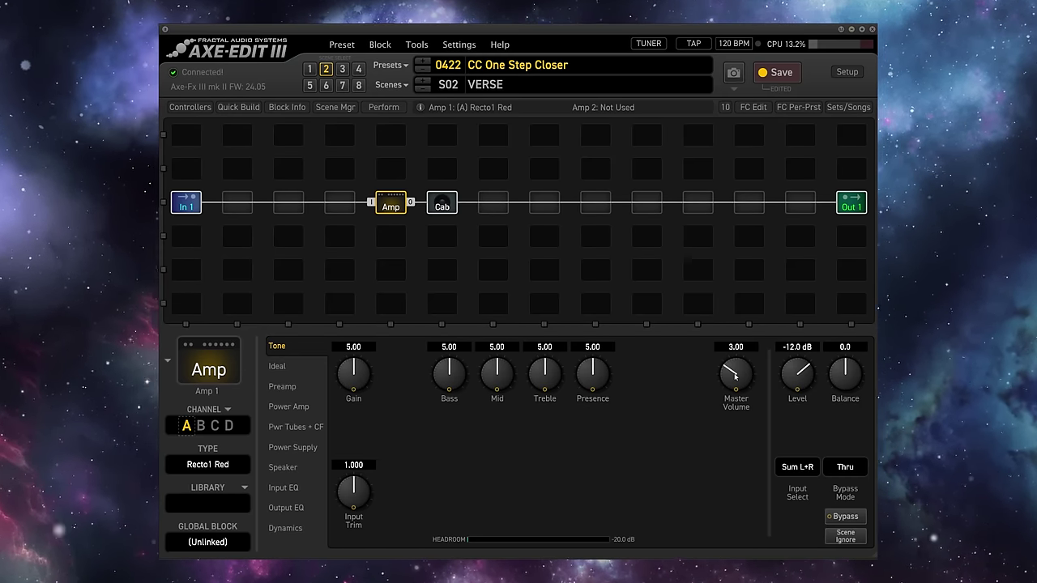
Try the Amp 1 block's Master Volume at about 6, and return it to 3.00
mouse_move(734, 375)
mouse_down()
mouse_move(729, 409)
mouse_move(732, 368)
mouse_up()
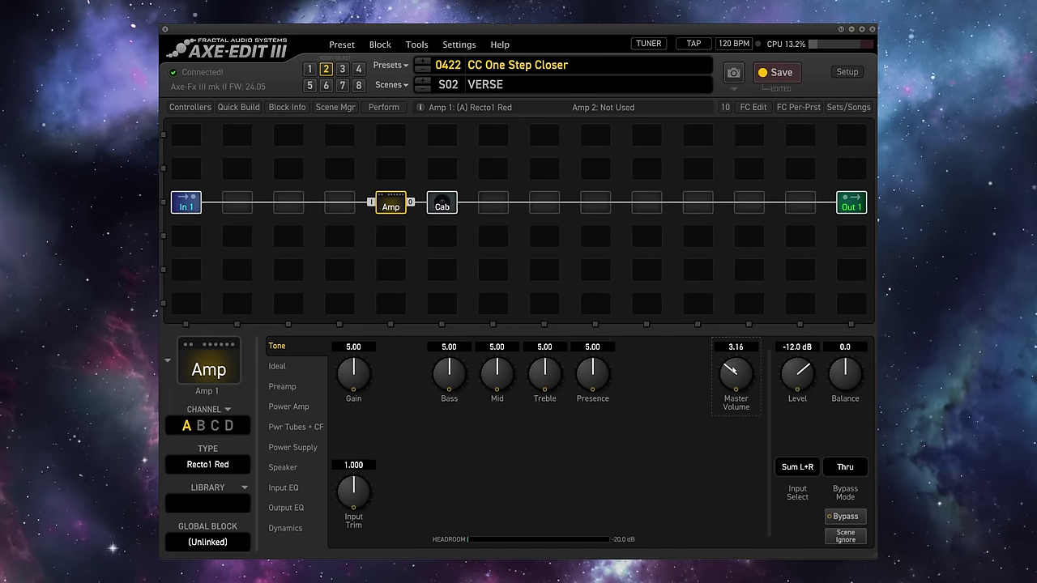
click(733, 349)
text(3)
key(Return)
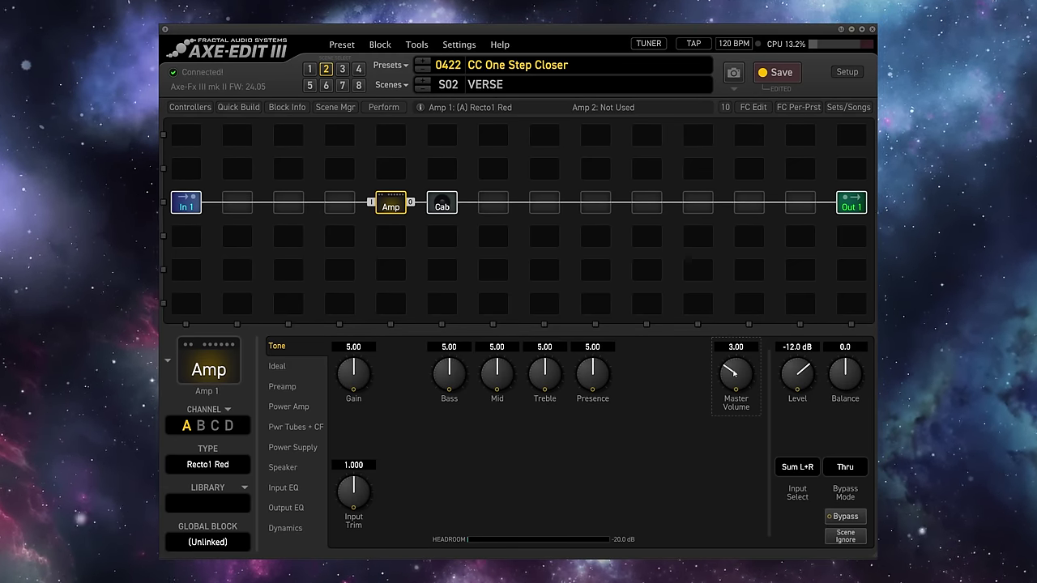
drag(733, 372, 715, 252)
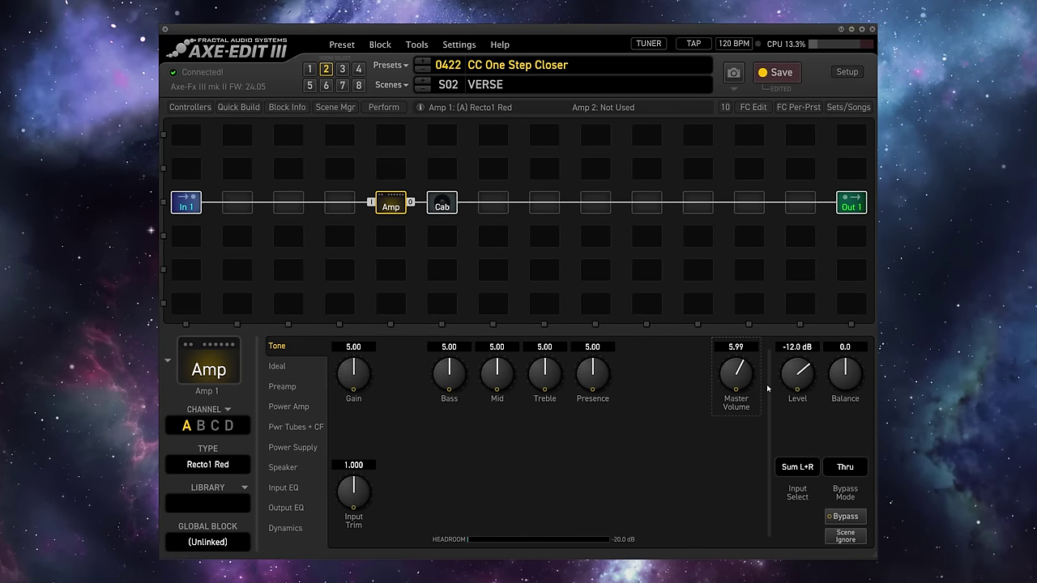
drag(755, 378, 721, 368)
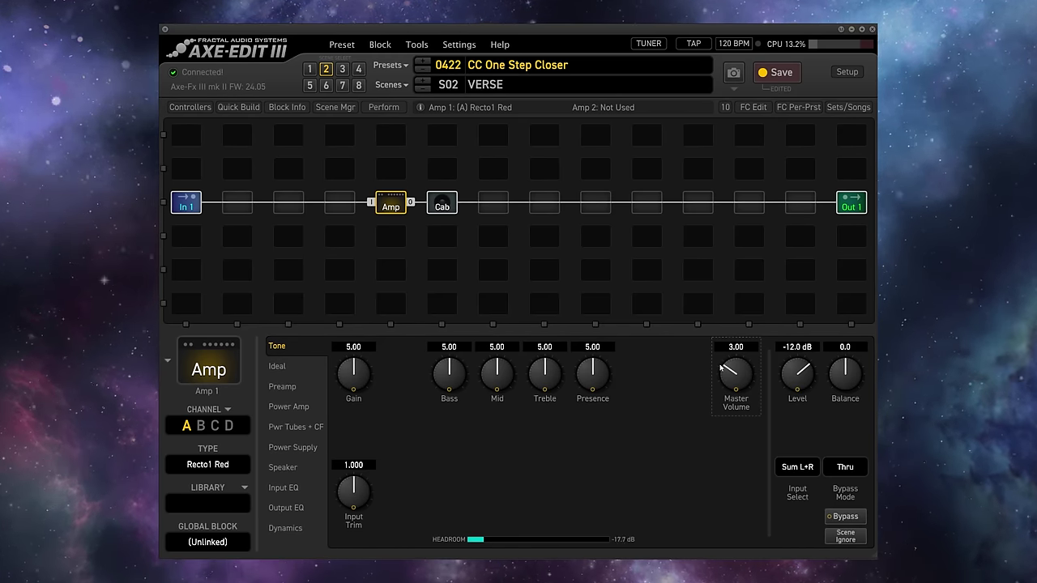
Lower the Amp 1 block's Bass to about 1.77 and its Mid to about 4.22
drag(451, 370, 431, 472)
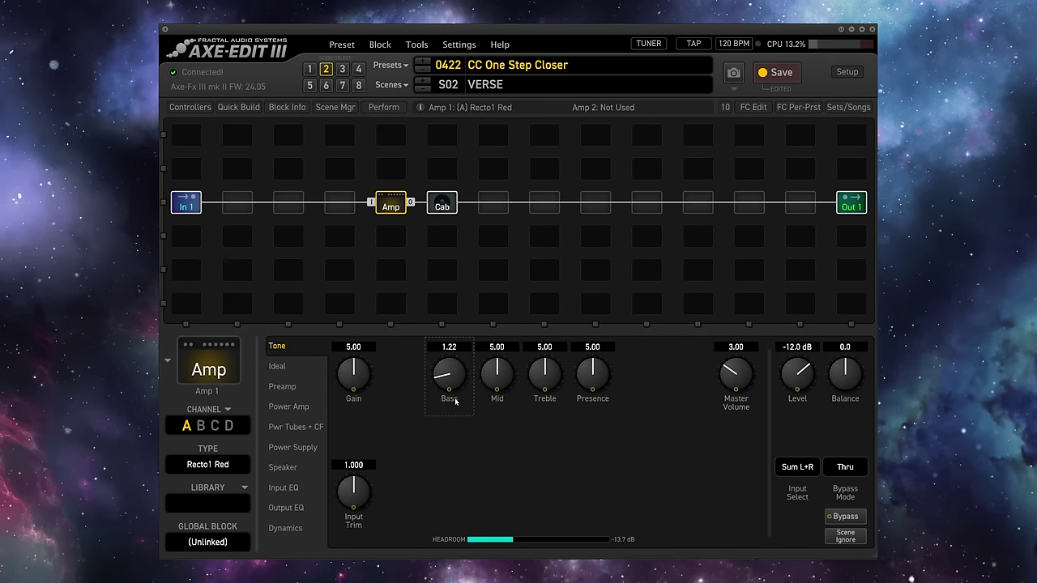
drag(454, 401, 447, 363)
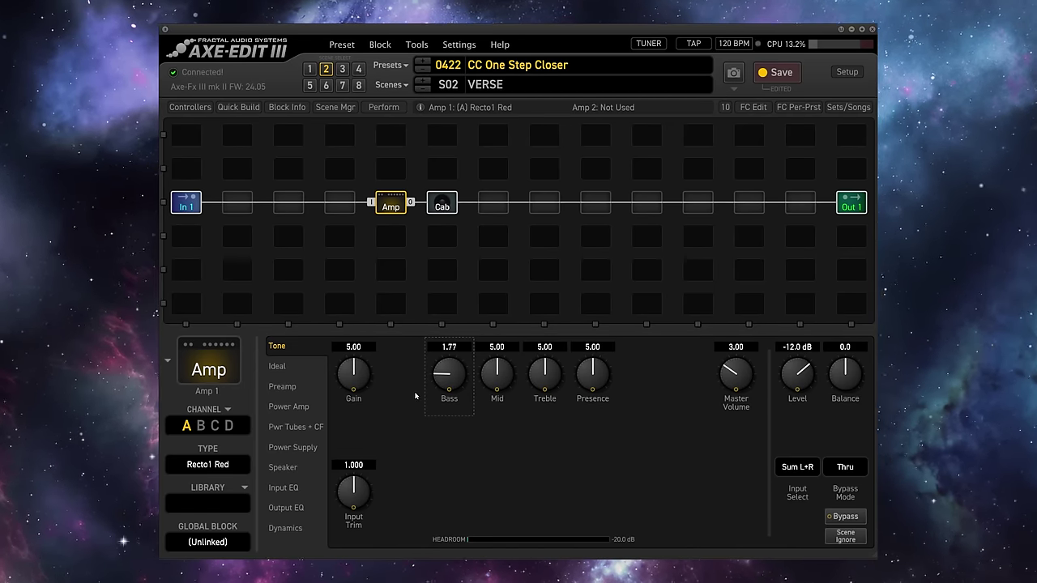
drag(497, 376, 540, 345)
Raise the Amp 1 block's Treble to about 7.85 and its Gain to about 7.88
scroll(546, 366, up, 5)
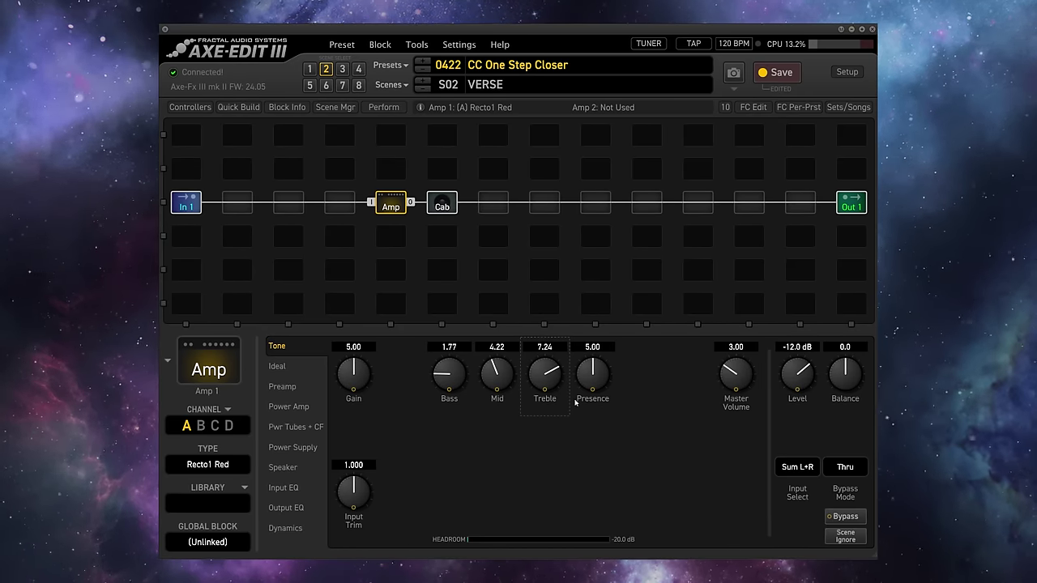
scroll(547, 370, up, 1)
scroll(547, 370, up, 1)
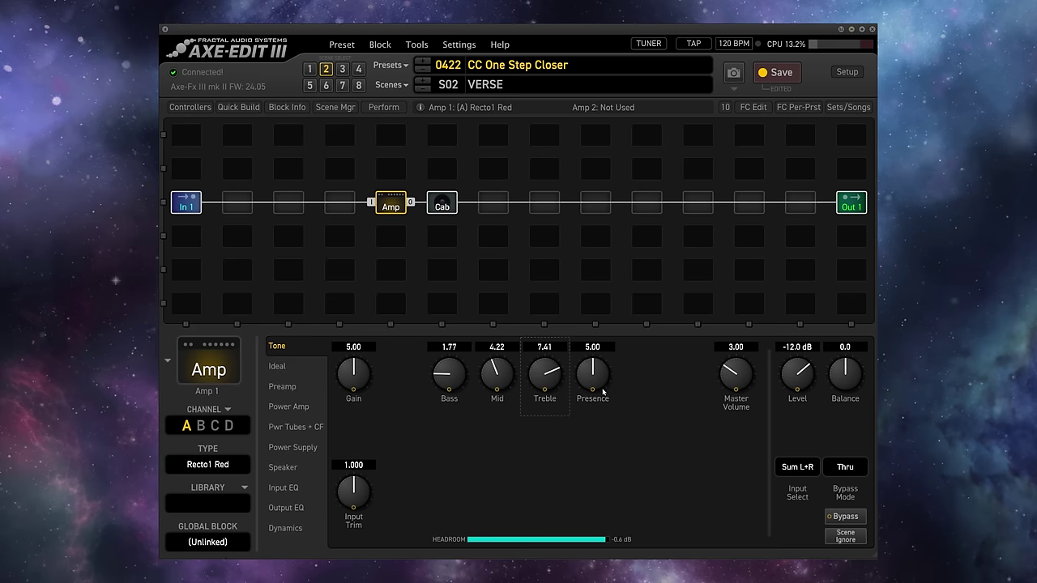
scroll(553, 373, up, 1)
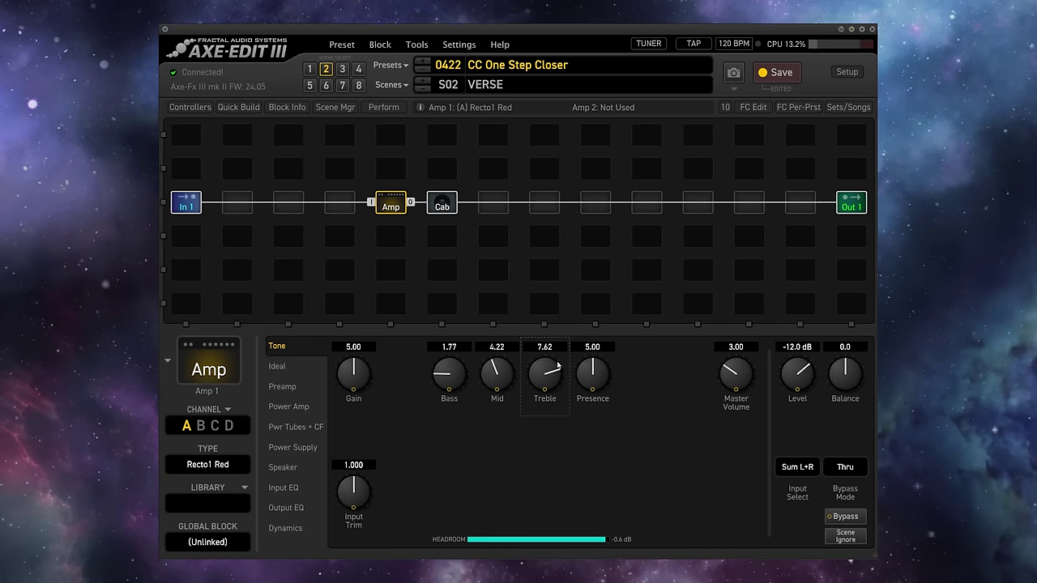
scroll(553, 369, up, 2)
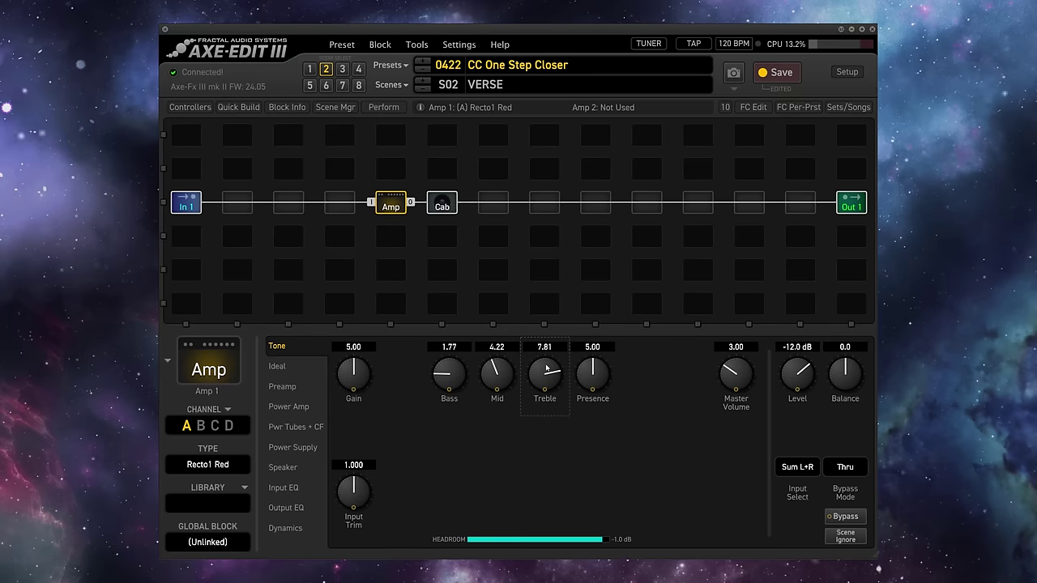
drag(354, 373, 352, 319)
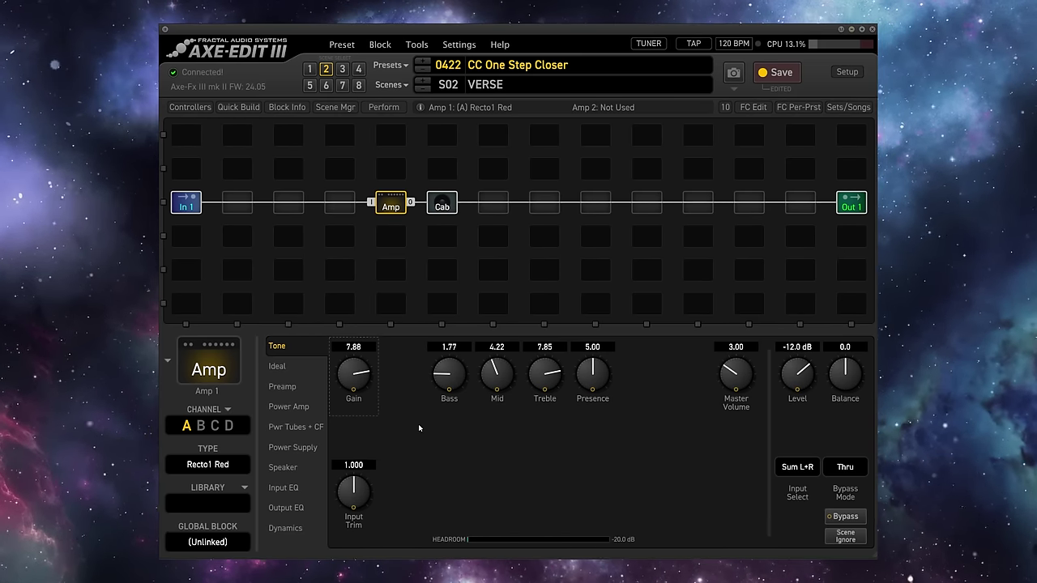
Enable the Amp 1 preamp's input boost with type T808, comparing the sound with the boost off and on
click(285, 388)
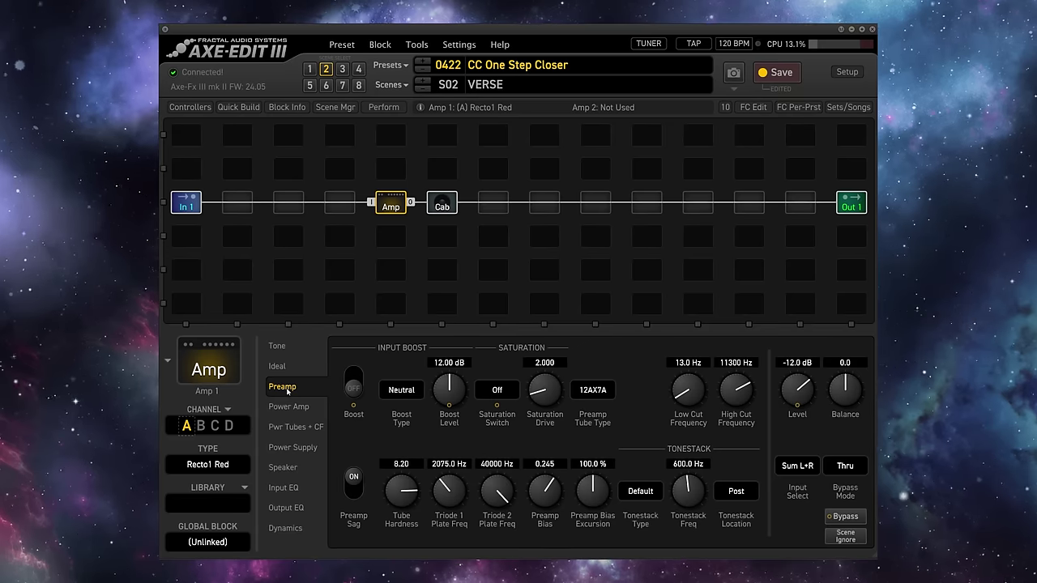
click(354, 386)
click(401, 392)
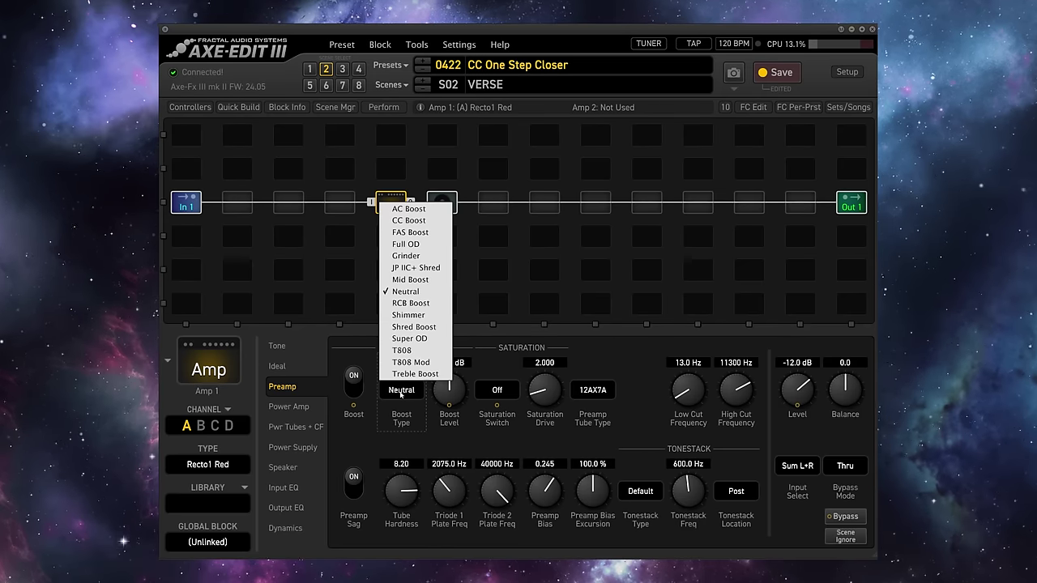
click(405, 354)
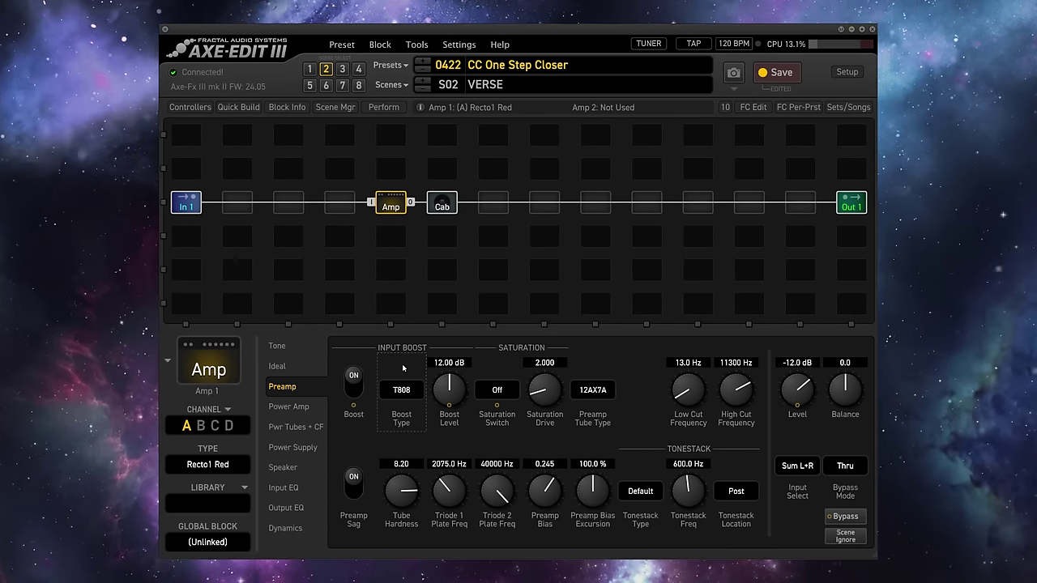
click(354, 382)
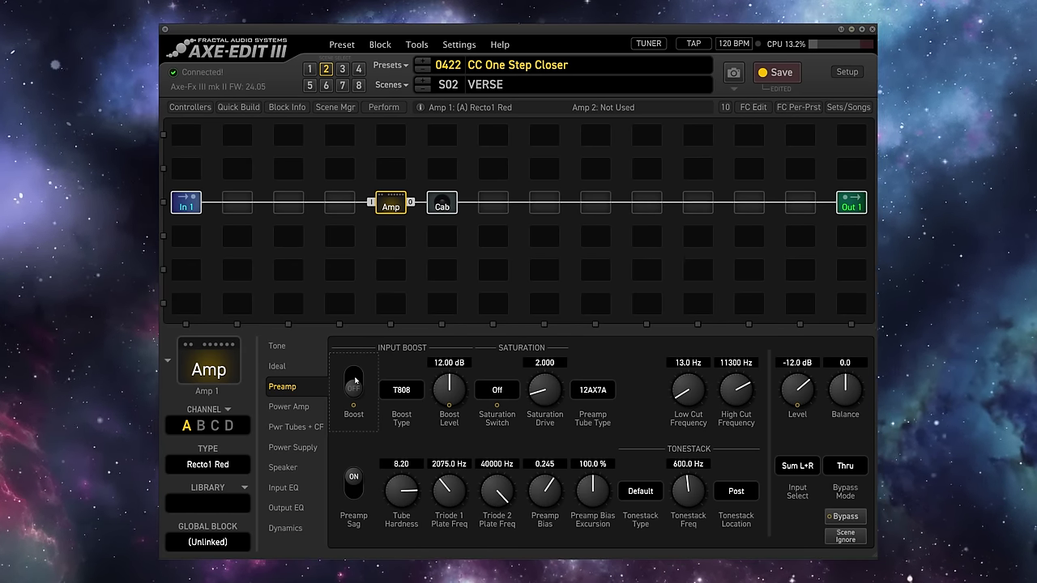
click(354, 383)
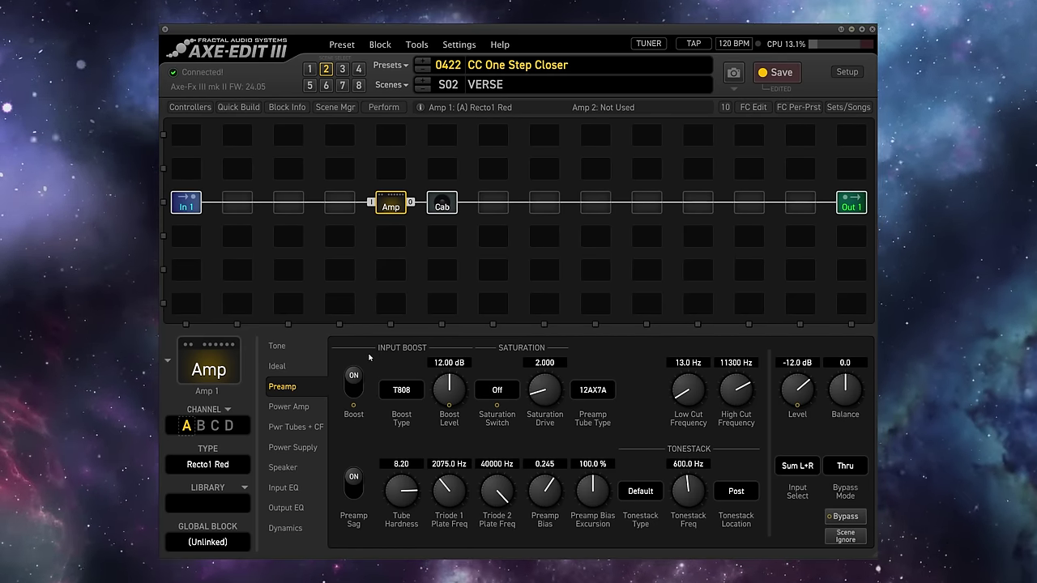
Set Auto Dyna-Cab Imp. to Off in the Amp 1 block's speaker settings
click(288, 406)
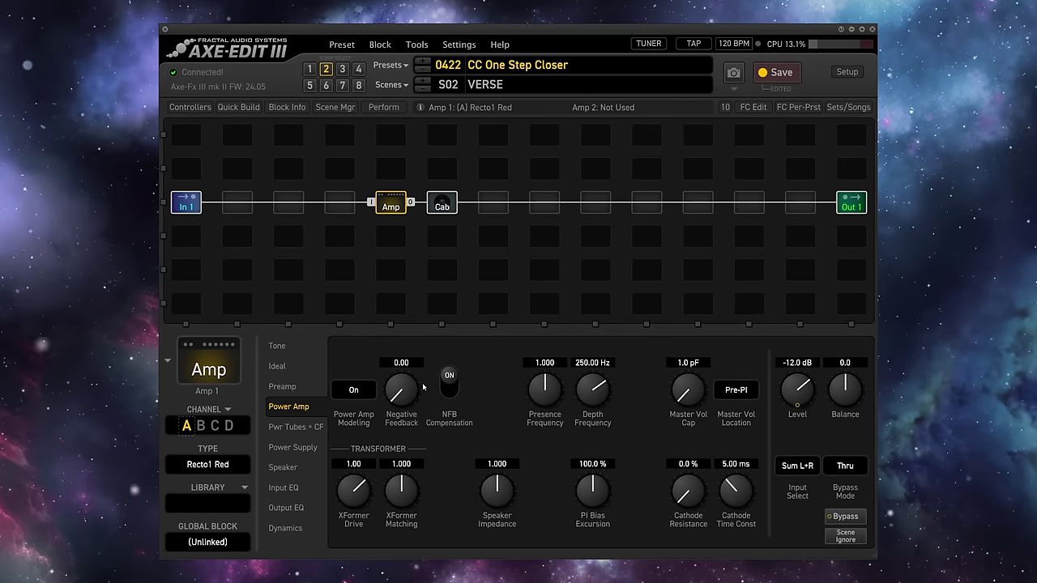
click(283, 468)
click(423, 528)
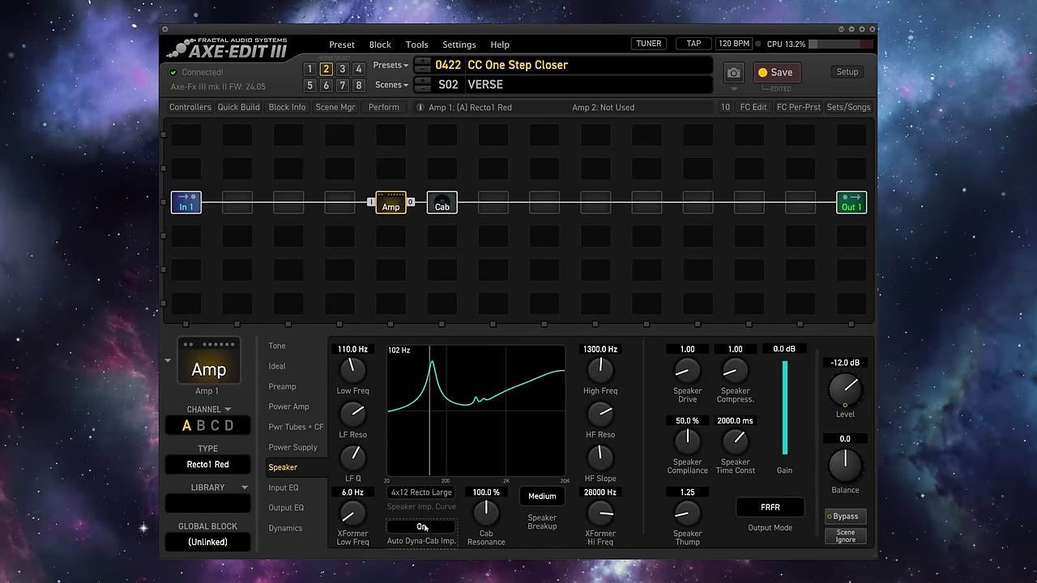
click(409, 540)
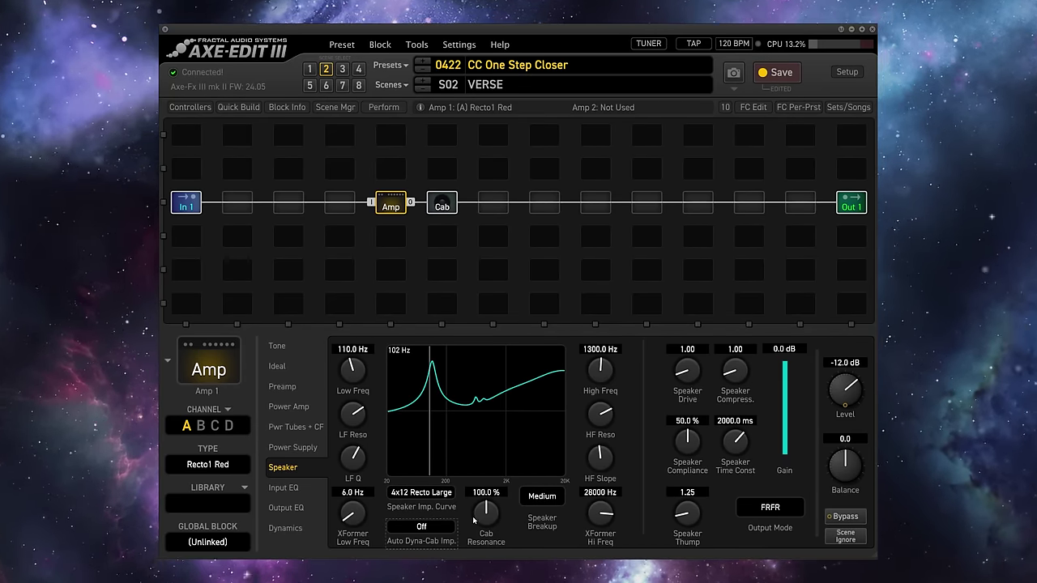
Try the 4x12 Recto Slant, Recto Small, Recto Straight and USA MC90 speaker impedance curves, returning to 4x12 Recto Large
click(403, 493)
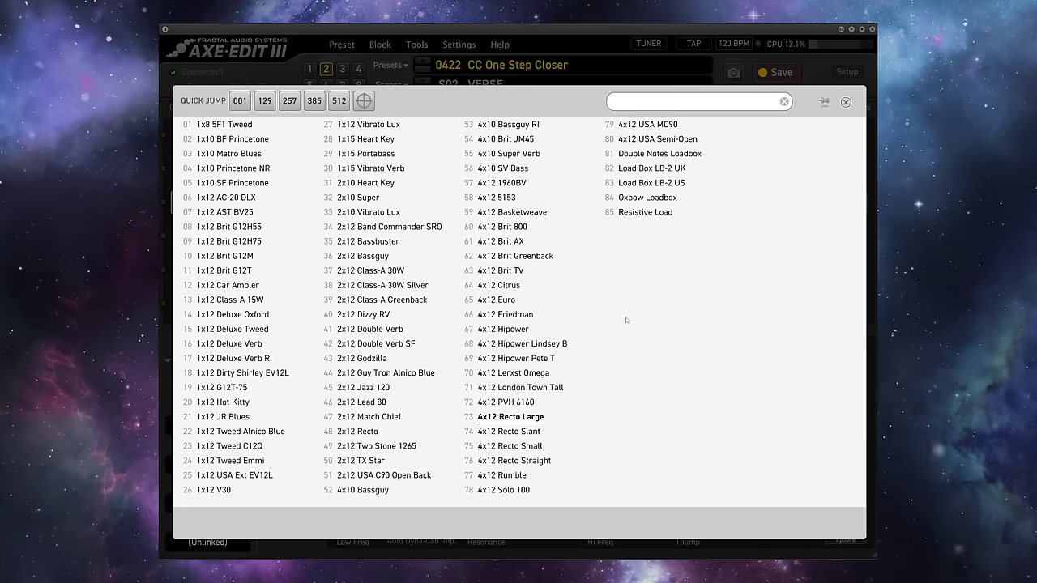
click(523, 432)
click(425, 487)
click(481, 461)
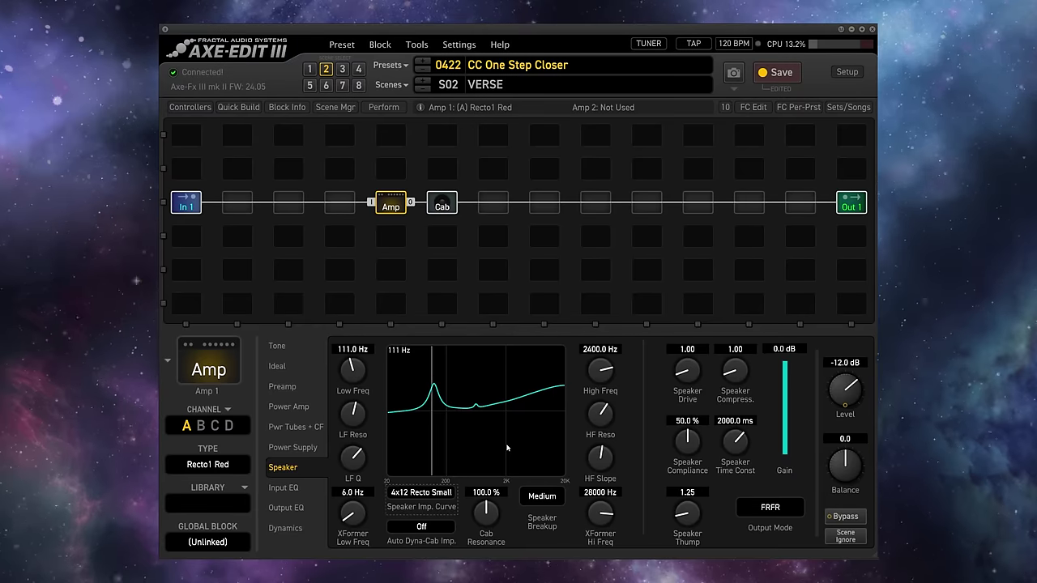
click(417, 496)
click(494, 462)
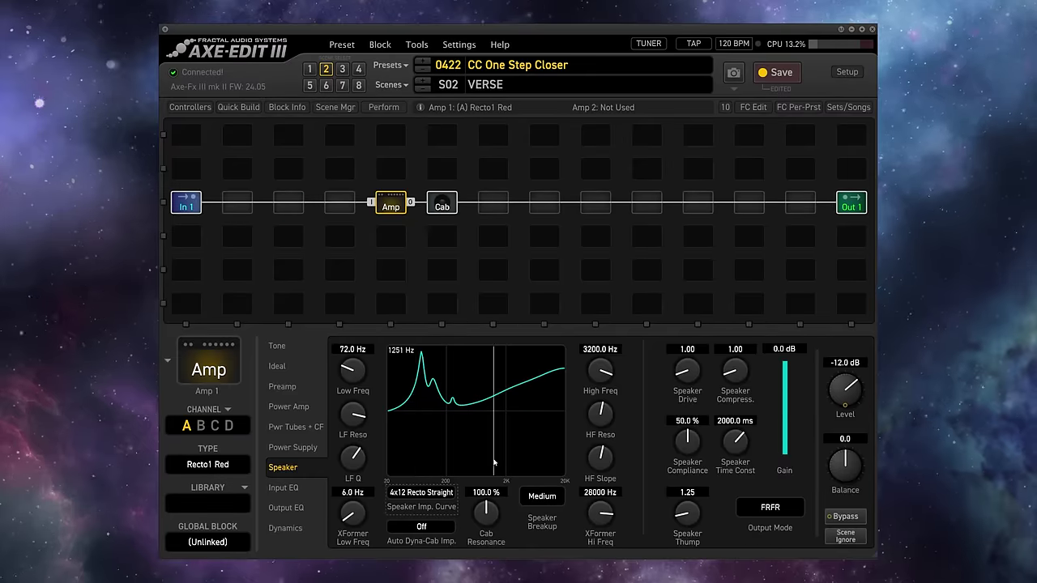
click(401, 494)
click(648, 125)
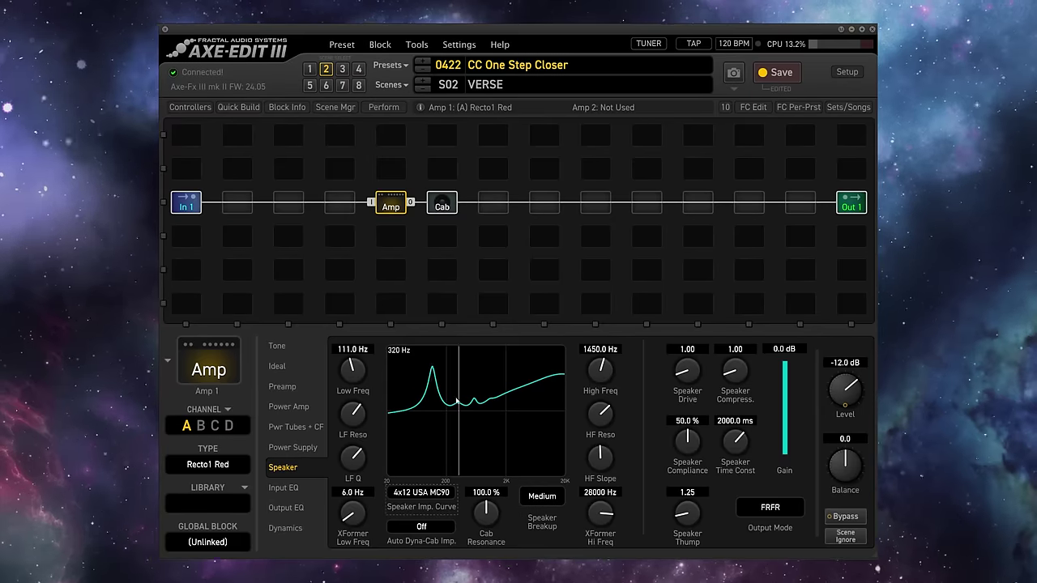
click(424, 492)
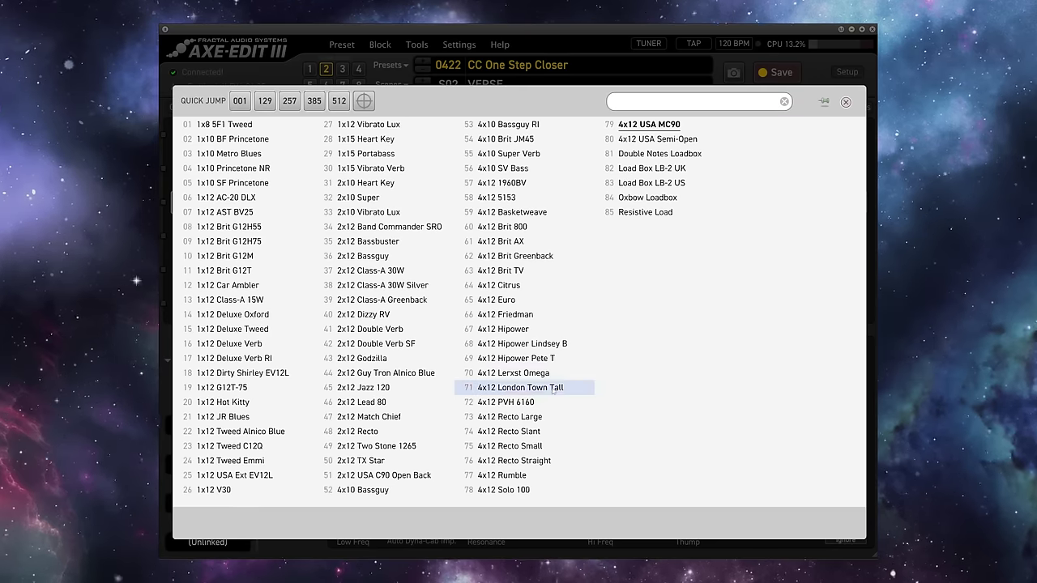
click(518, 417)
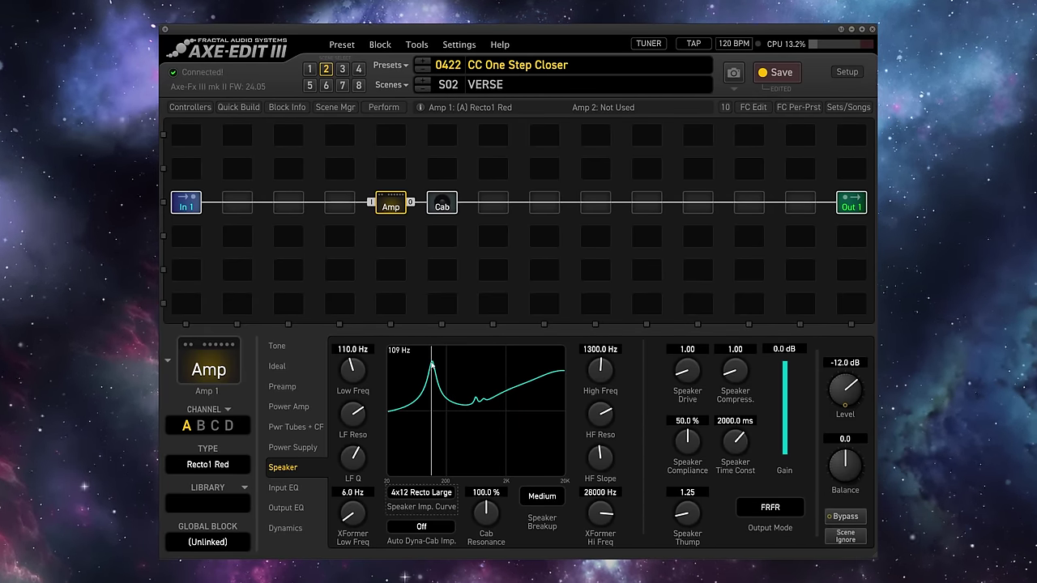
Compare the 4x12 Recto Slant and Recto Small impedance curves, and set the Amp 1 block's curve to 4x12 Recto Straight
click(421, 493)
click(510, 425)
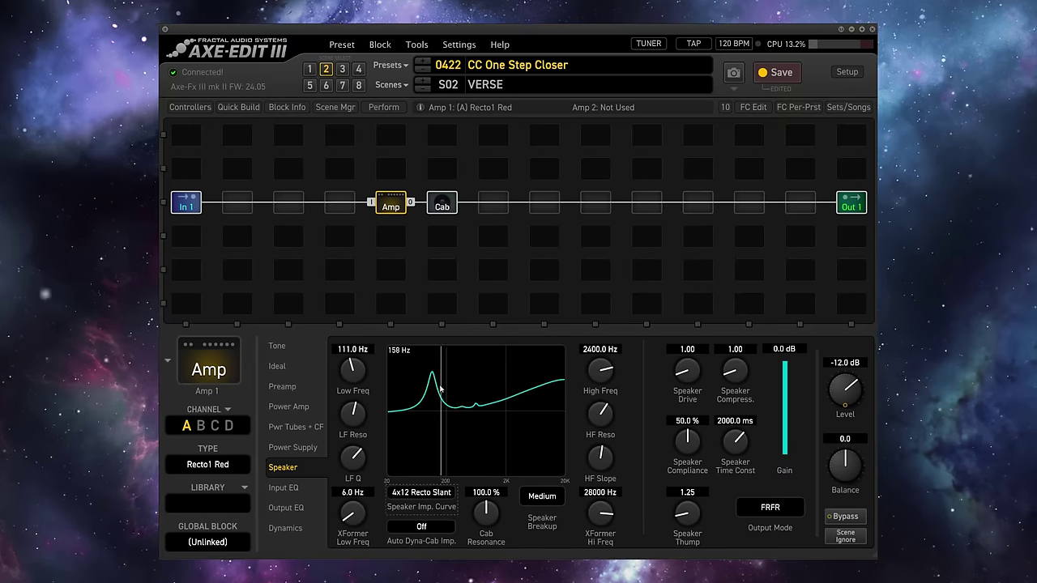
click(421, 492)
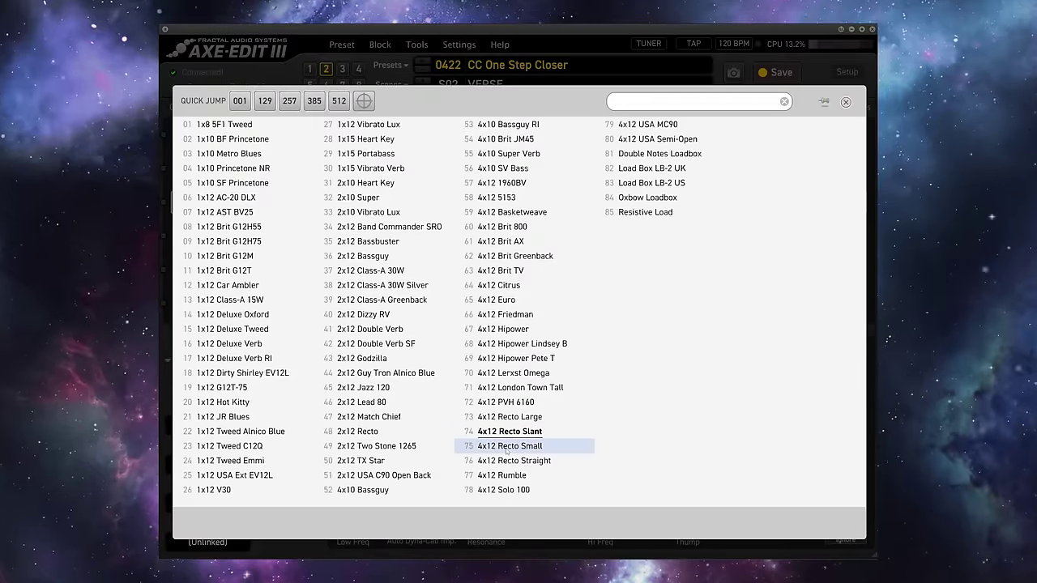
click(508, 446)
click(425, 494)
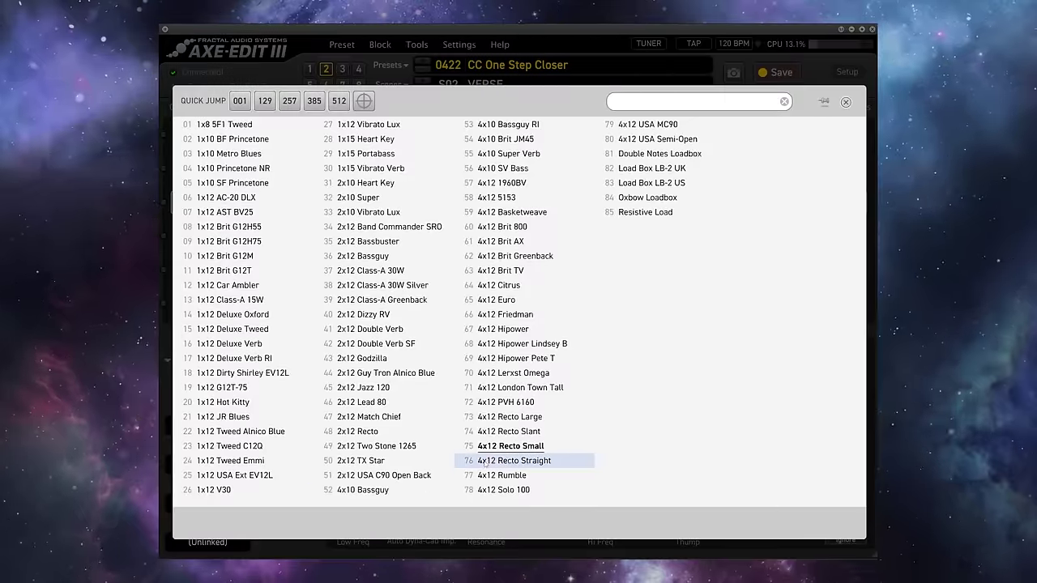
click(508, 467)
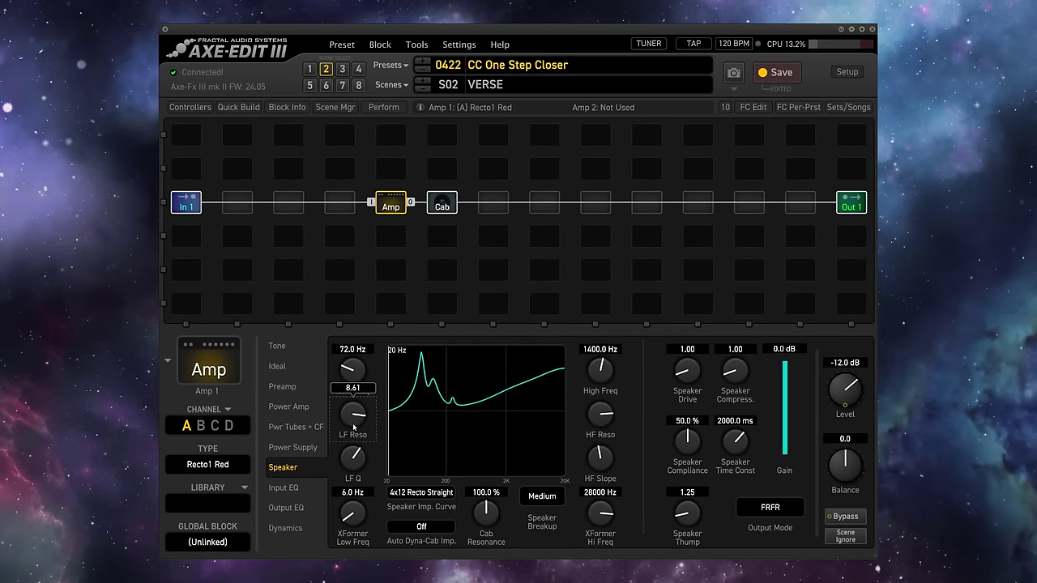
drag(338, 459, 353, 436)
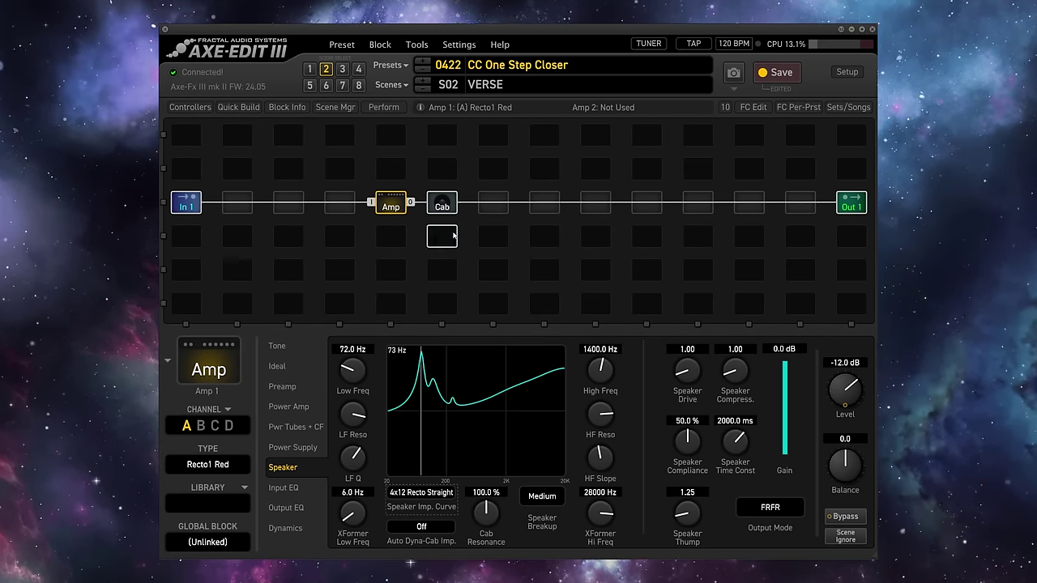
Audition the Amp 1 speaker impedance curves in order from 4x12 Recto Large to 4x12 USA Semi-Open
click(442, 203)
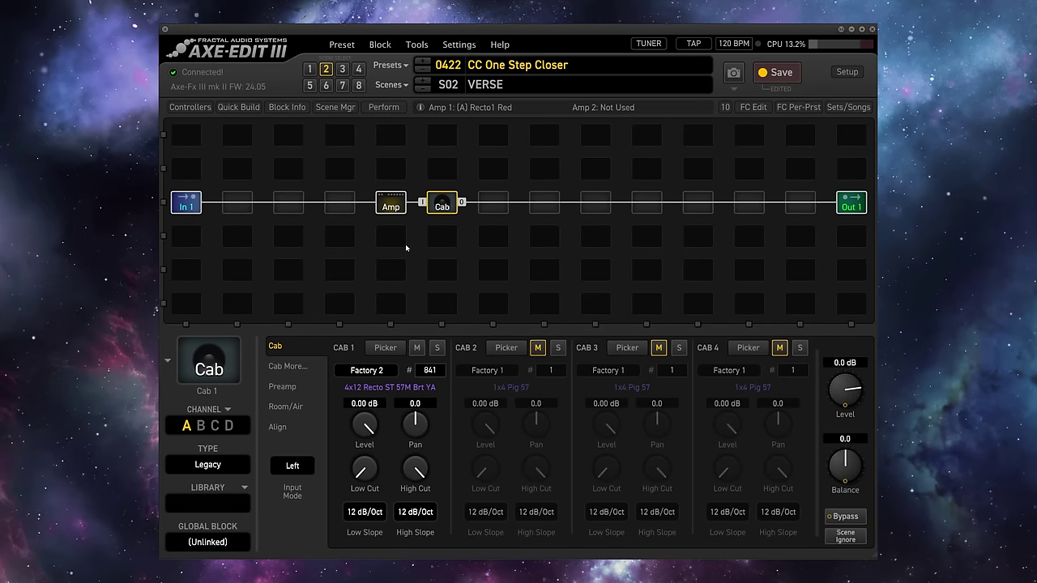
click(391, 203)
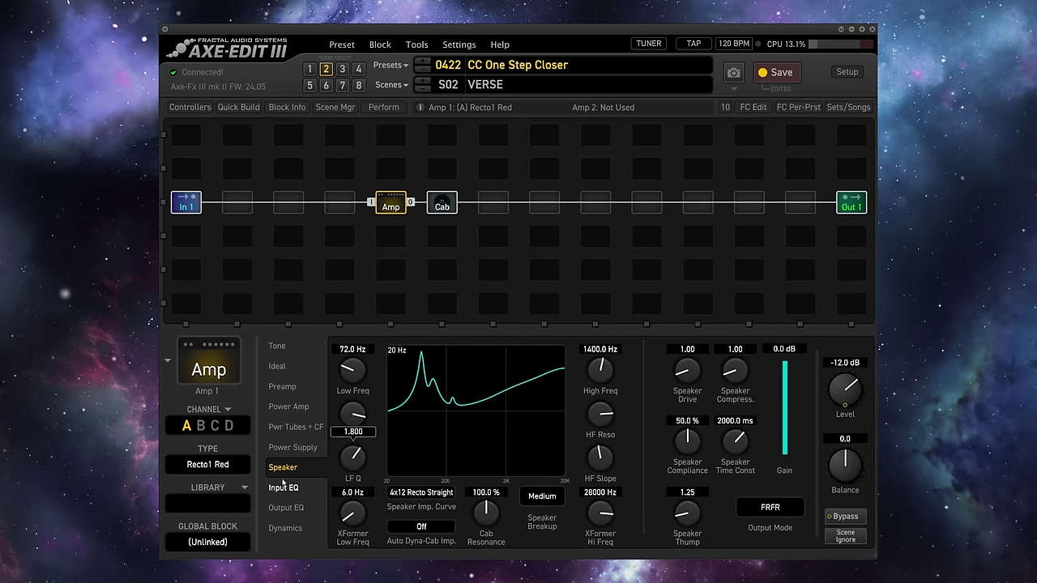
click(419, 497)
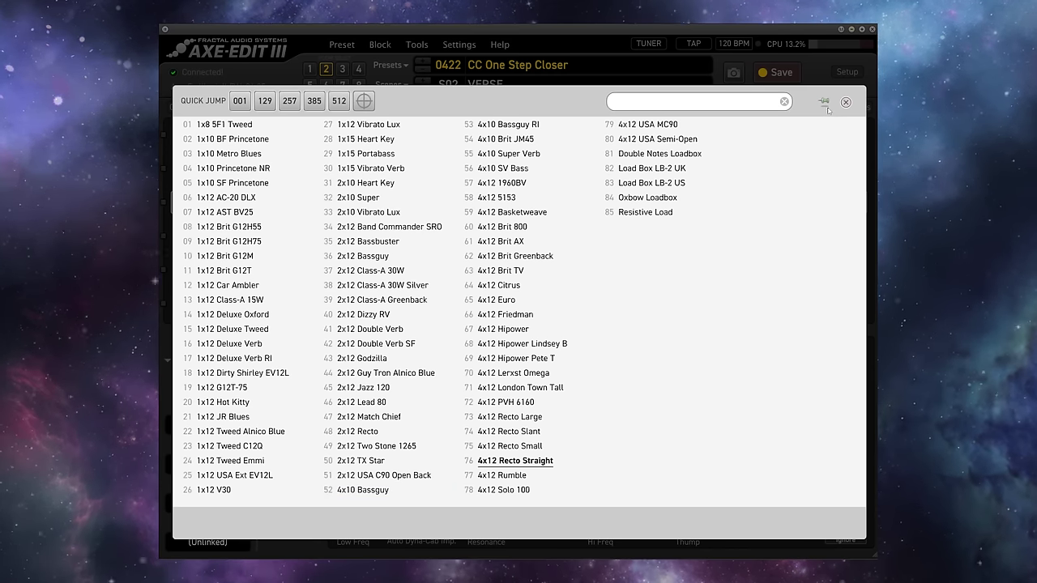
click(525, 418)
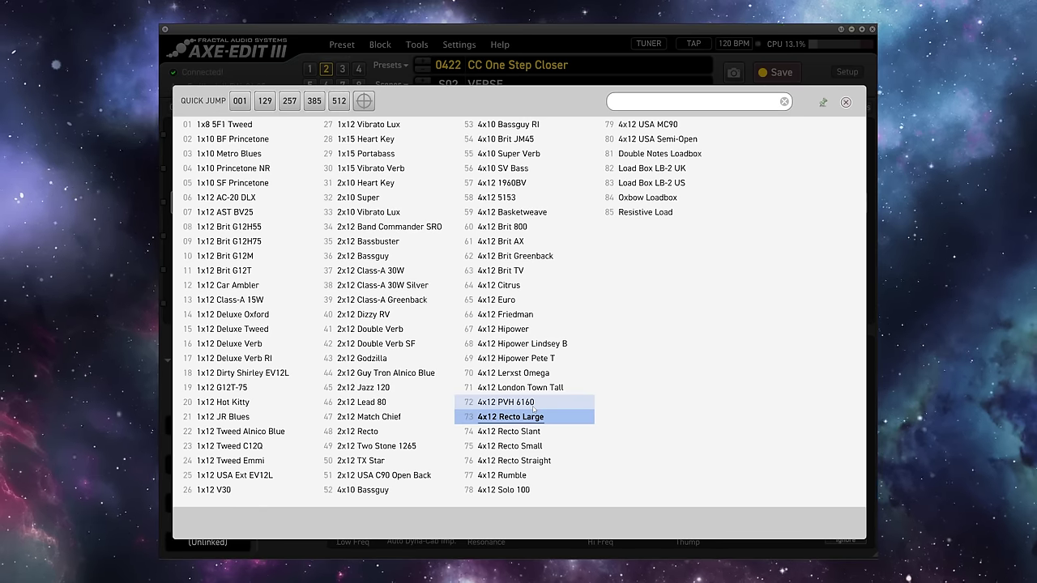
key(Down)
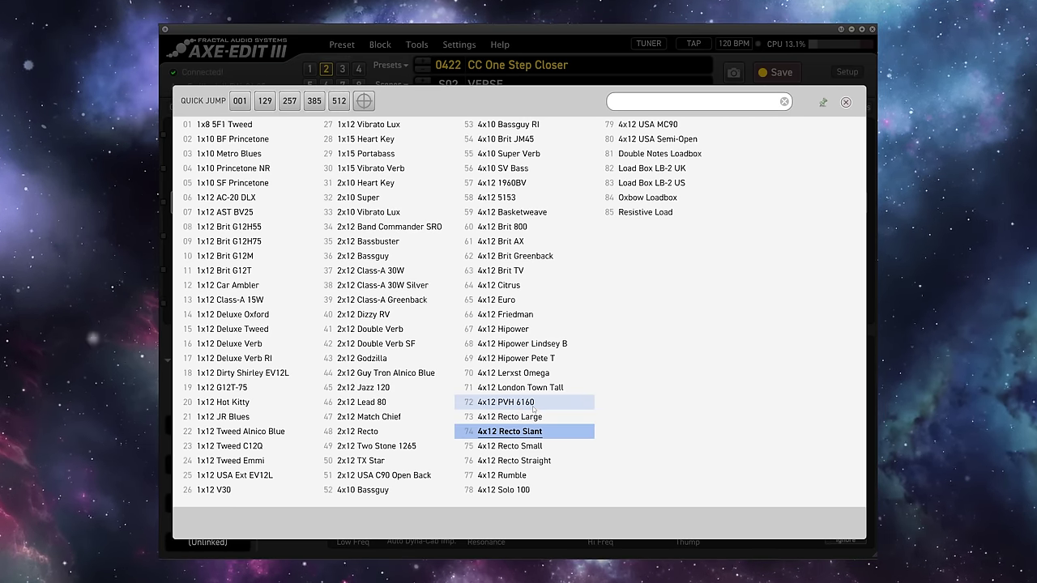
key(Down)
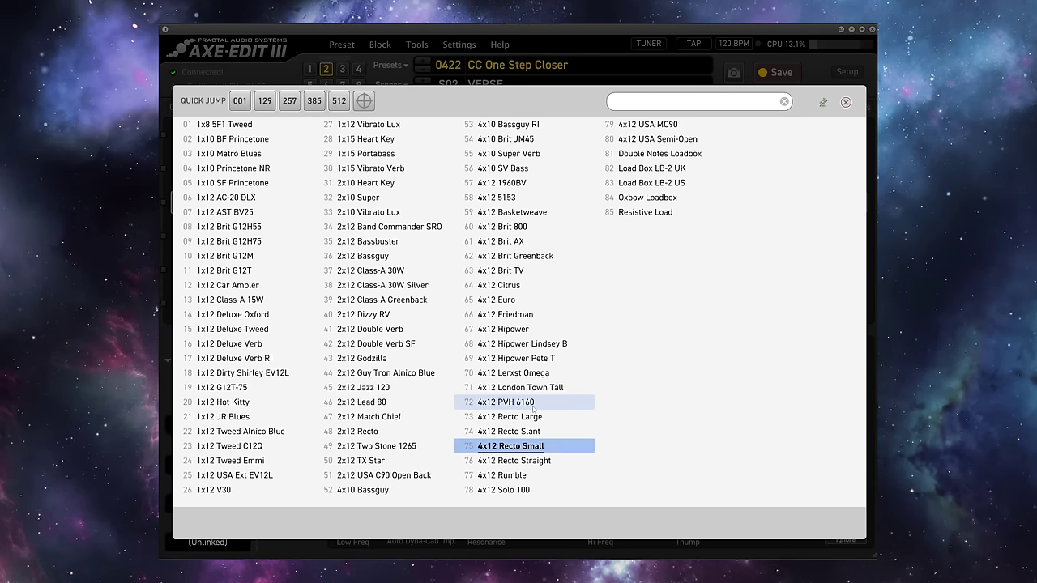
key(Down)
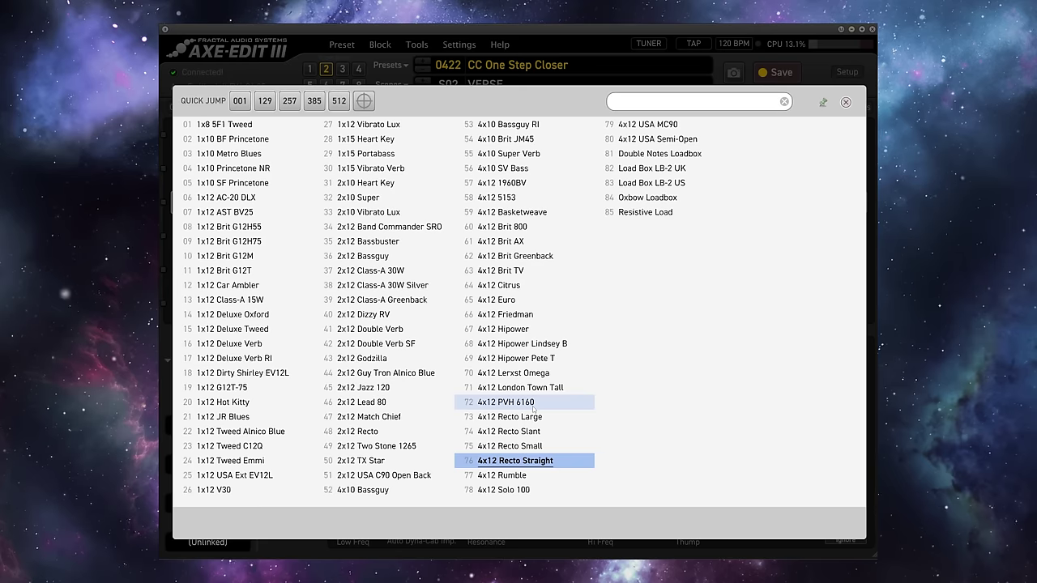
key(Down)
key(Down)
key(Down)
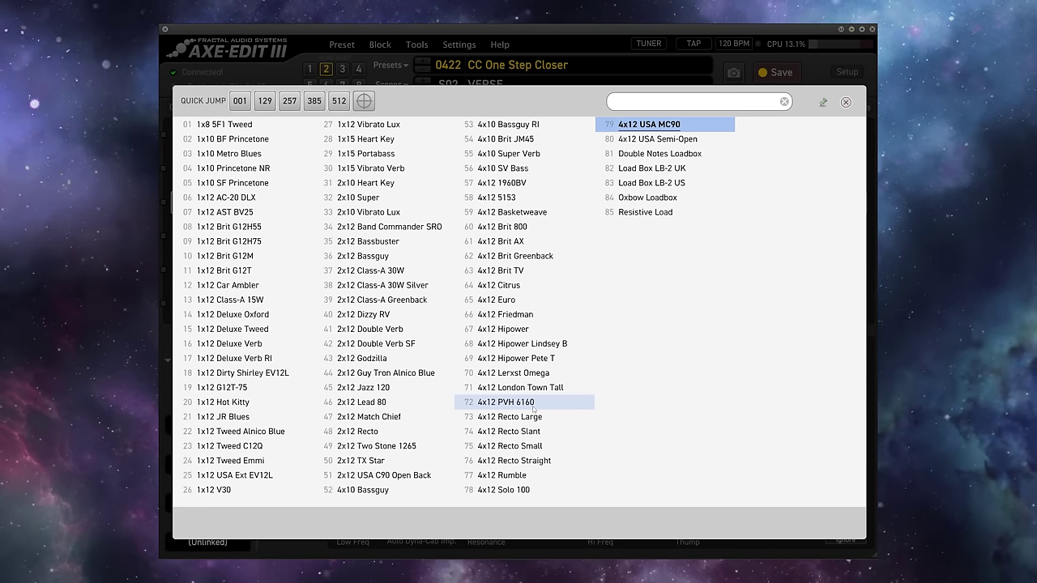
key(Down)
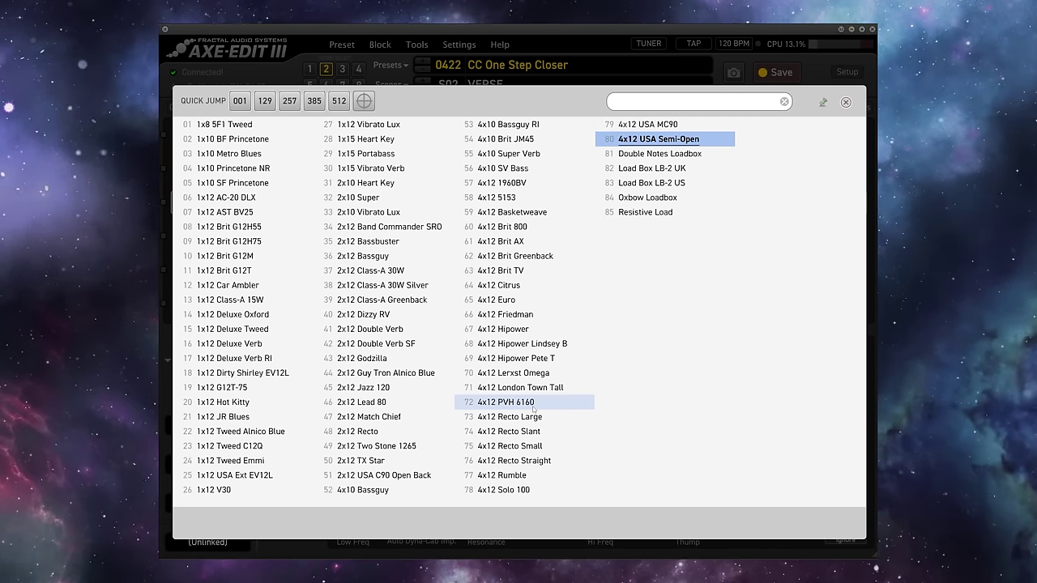
Compare the 4x12 Recto curves once more in reverse order and settle on 4x12 Recto Straight as the speaker impedance curve
key(Up)
key(Up)
key(Up)
key(Up)
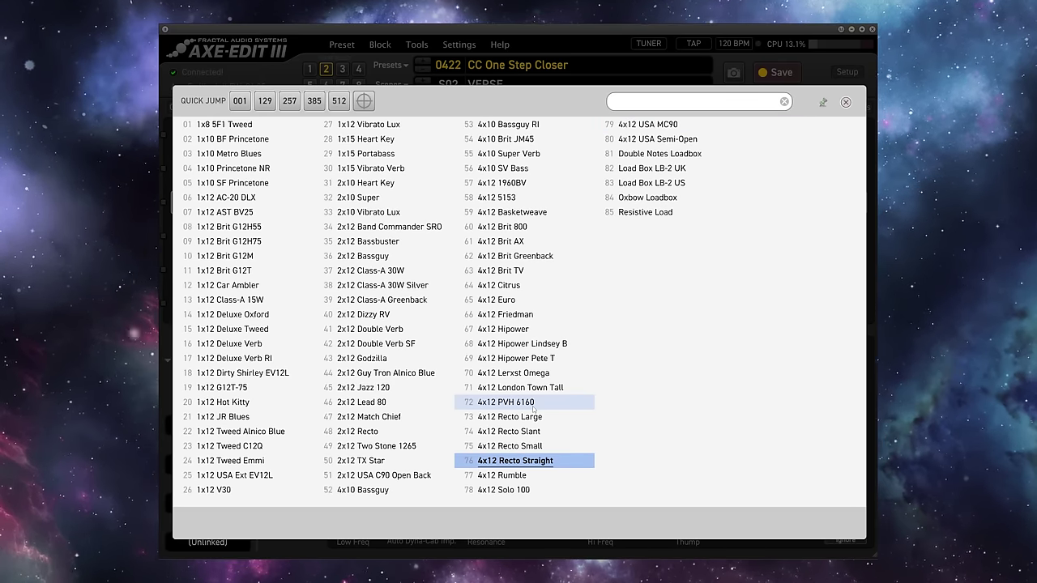
key(Up)
key(Up)
key(Up)
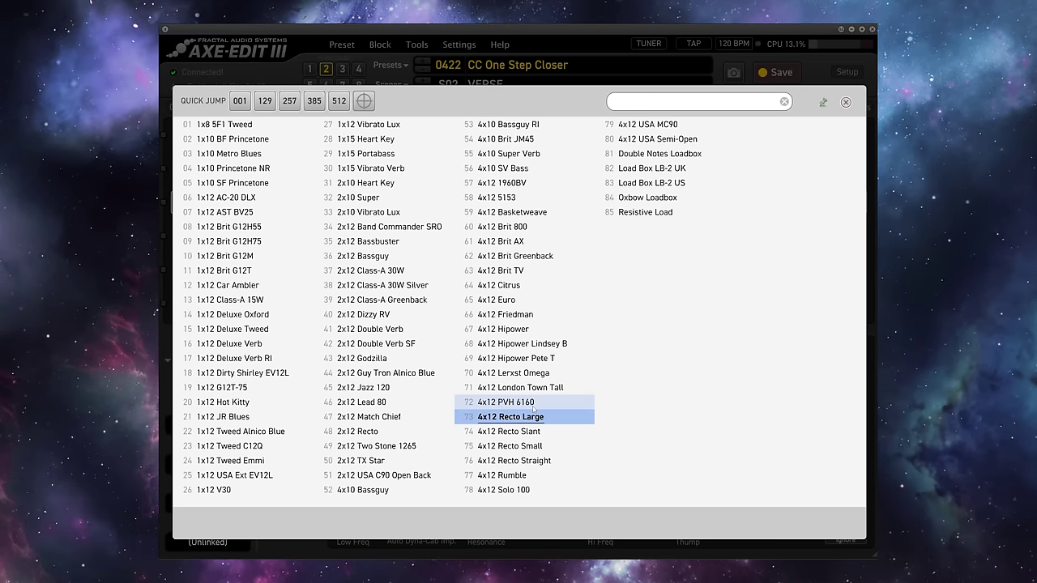
key(Down)
key(Down)
key(Down)
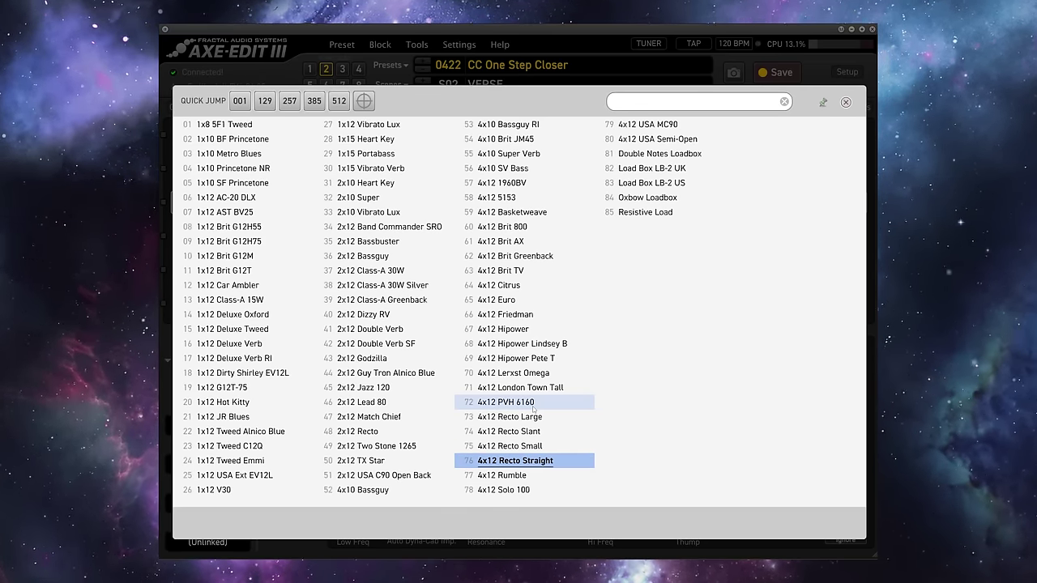
key(Return)
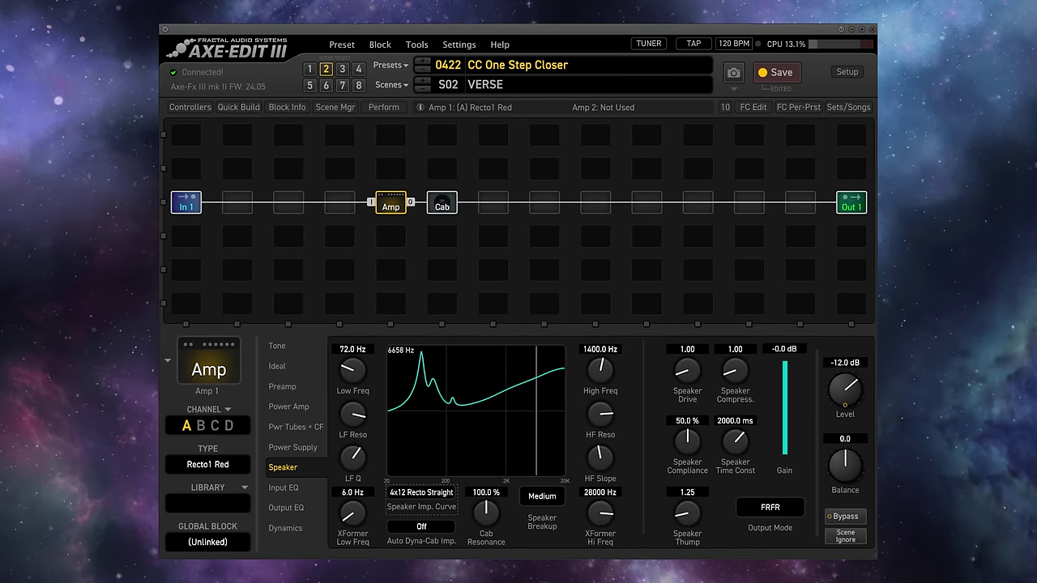
Unmute Cab 2 in the Cab 1 block and filter its list of available cabs by RECTO
click(442, 205)
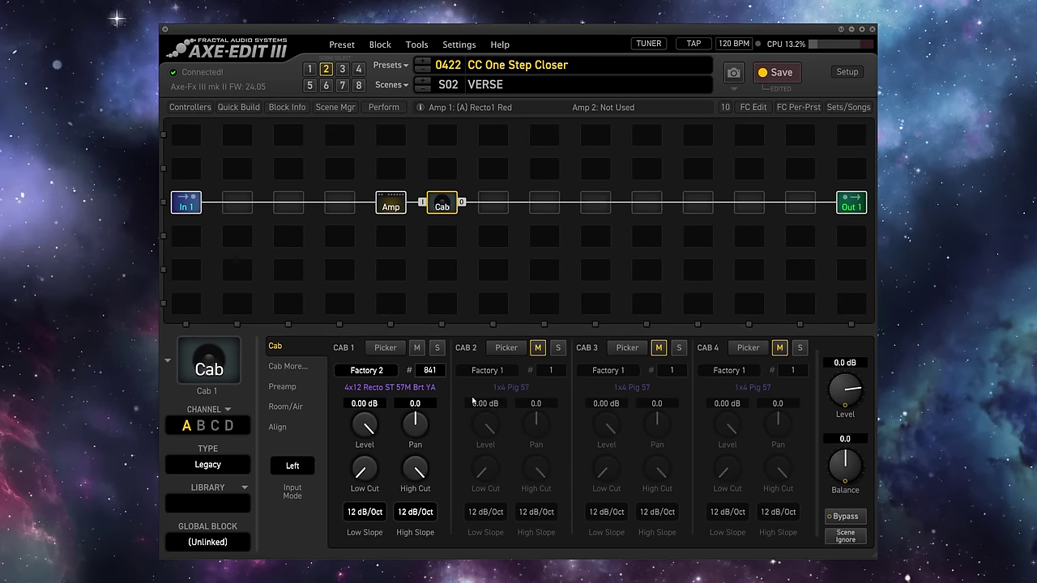
click(538, 350)
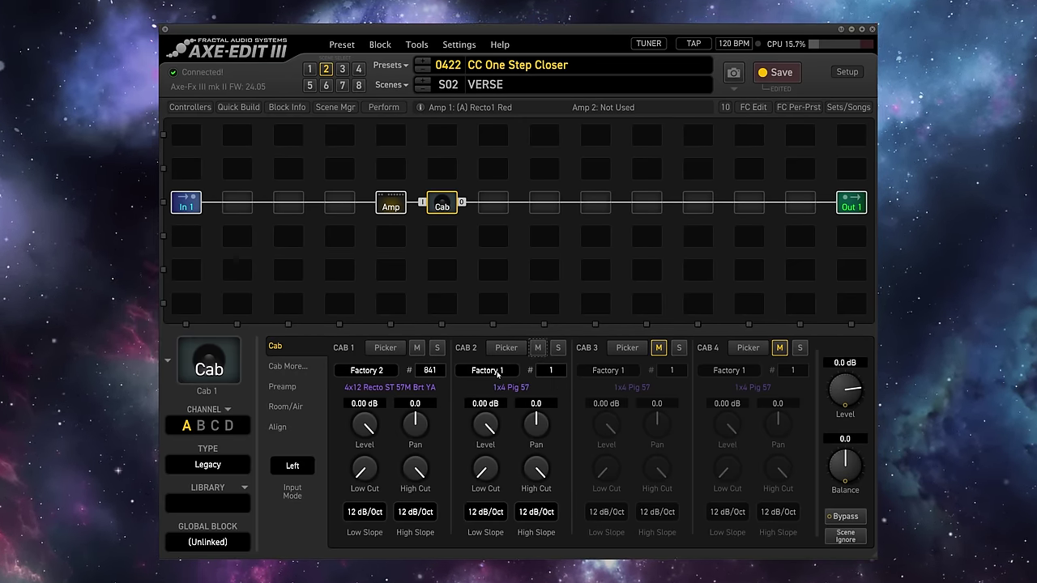
click(498, 374)
click(683, 106)
text(RECTO)
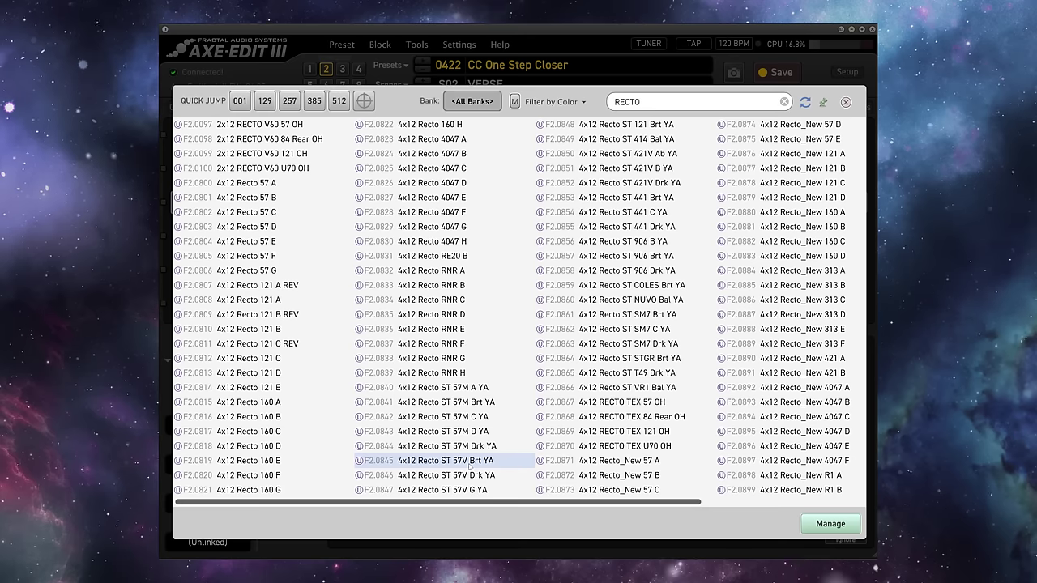
Audition several Recto cabs in Cab 2, load 4x12 Recto 57 A, and compare the sound with Cab 2 muted and unmuted
click(441, 460)
key(Up)
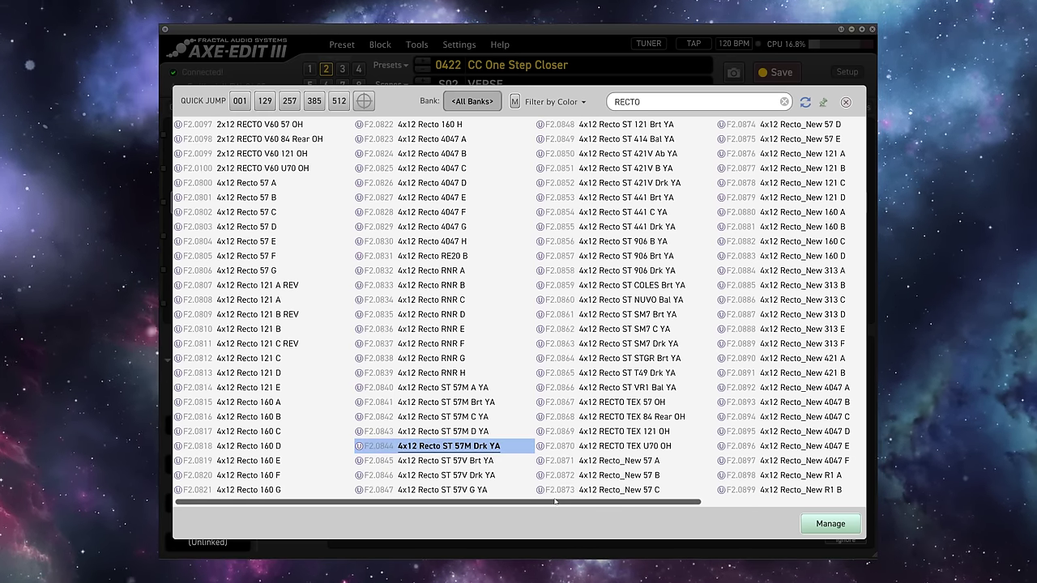
click(279, 300)
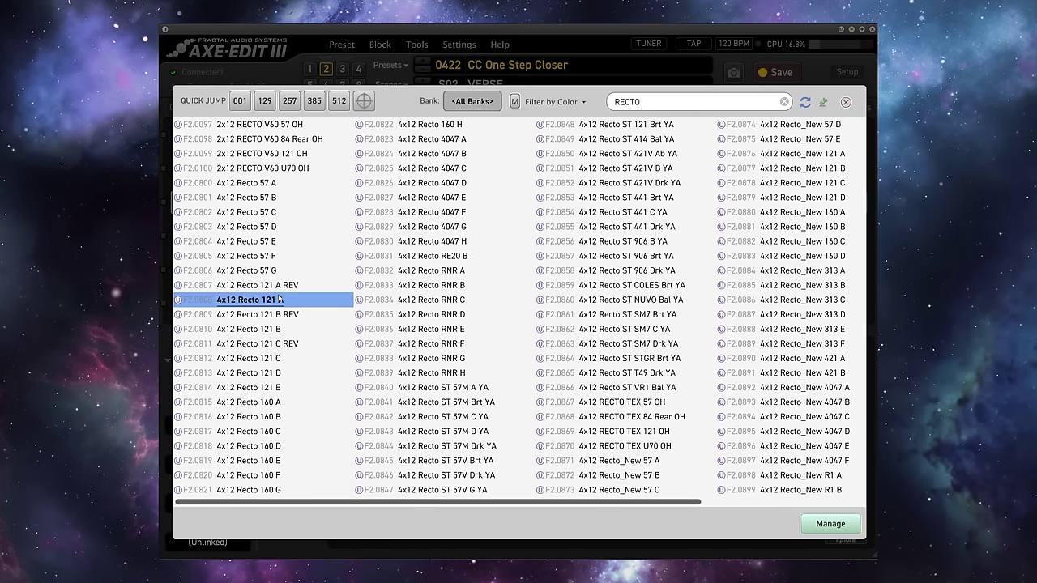
click(237, 227)
click(254, 199)
click(248, 270)
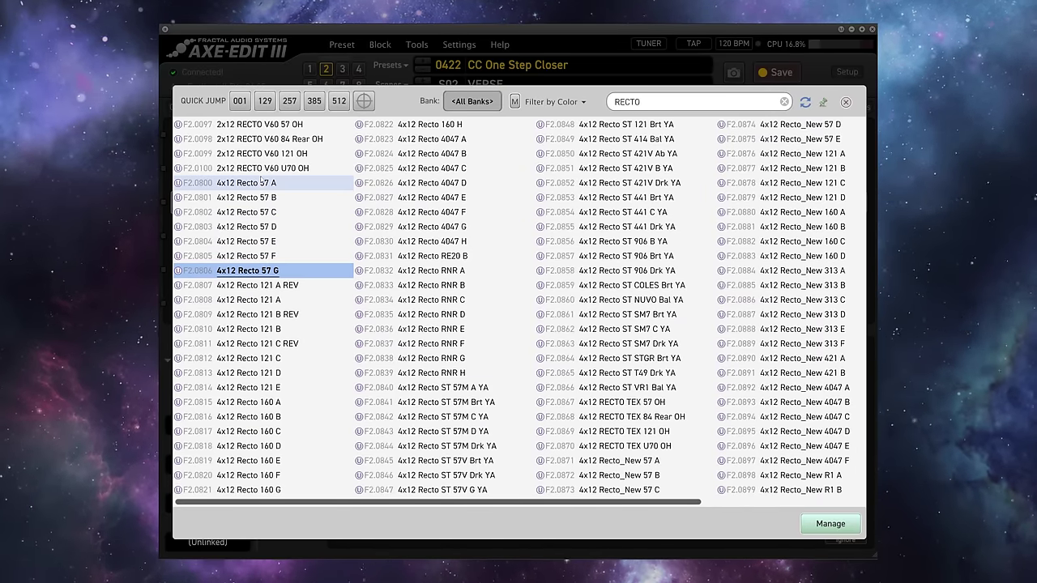
click(261, 184)
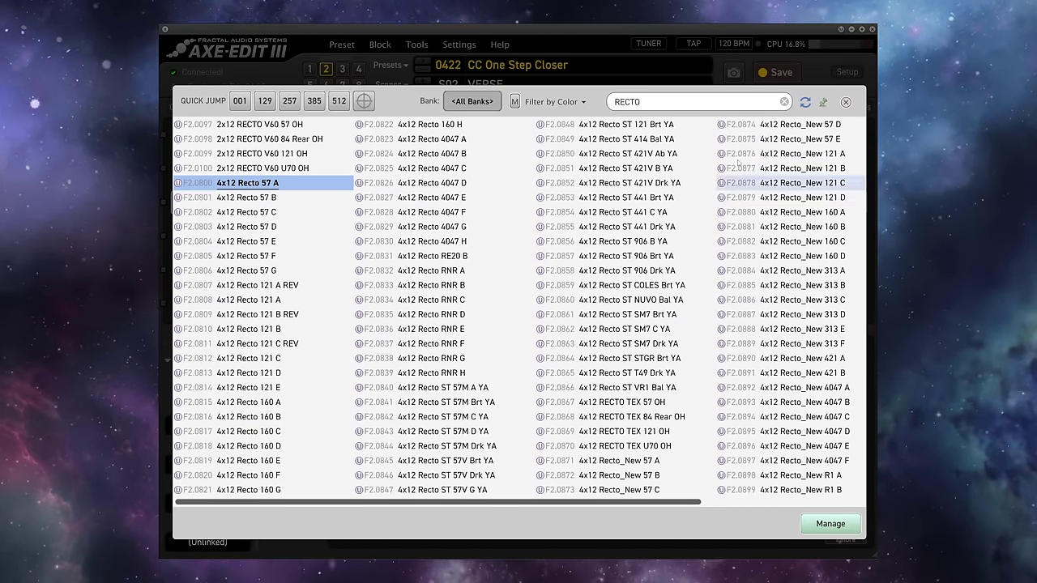
click(846, 102)
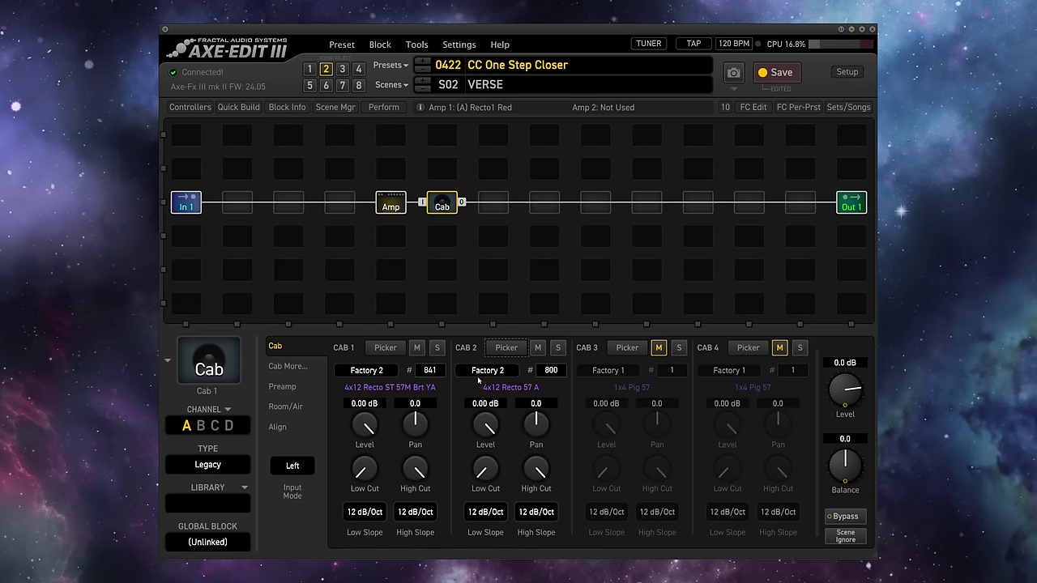
click(537, 348)
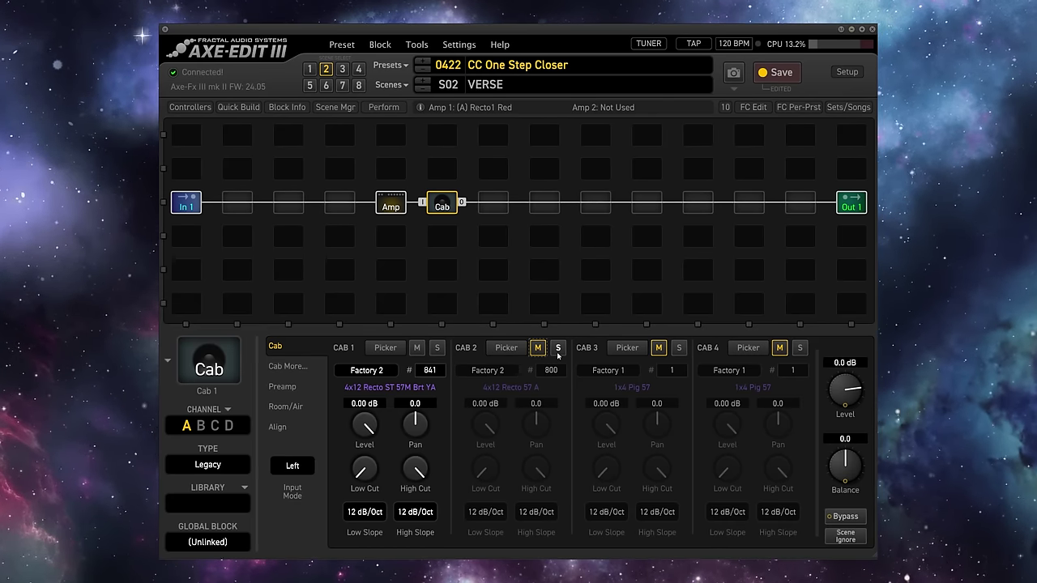
click(537, 348)
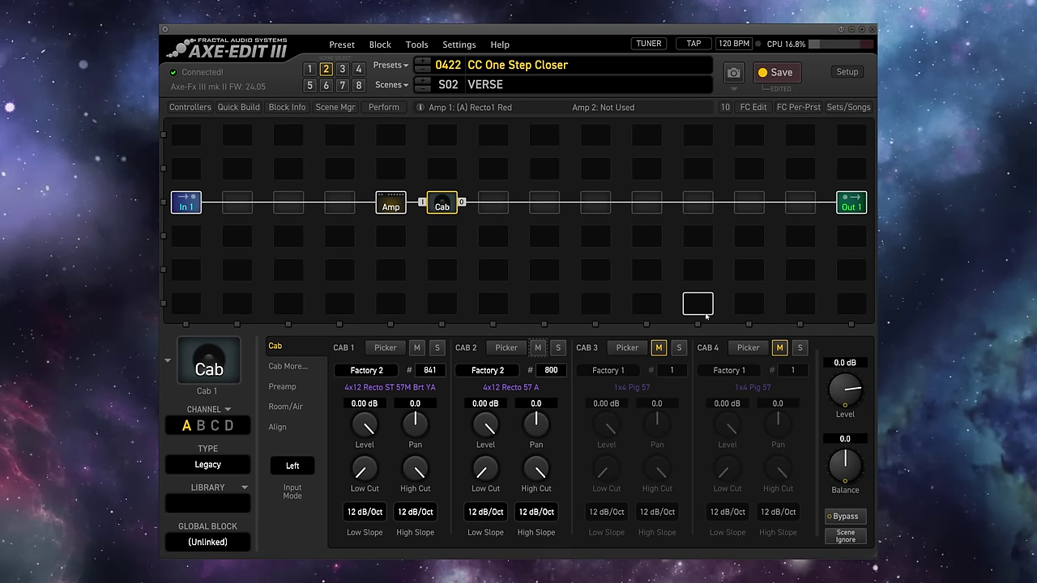
Insert a Parametric EQ 1 block in the signal row's eleventh column, between the Cab and Out 1
right_click(698, 203)
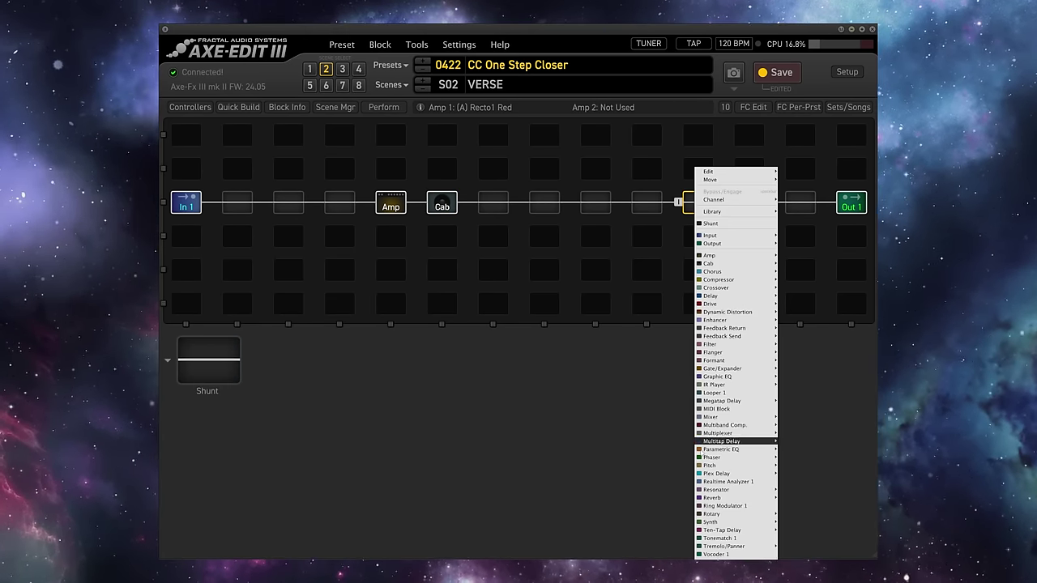
mouse_move(721, 449)
click(816, 425)
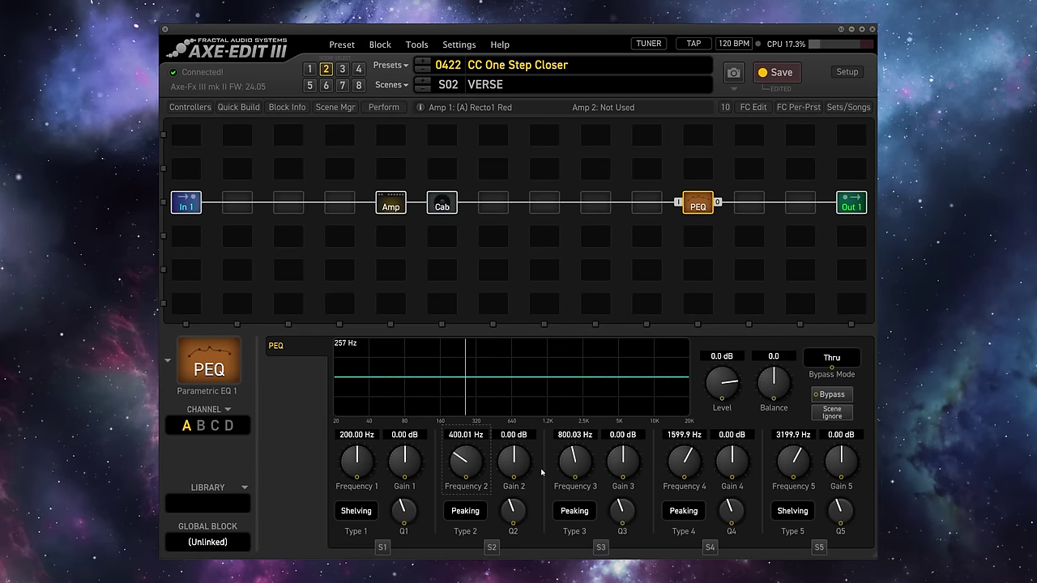
Shape PEQ band 2 as a narrower Peaking 2 cut of -3.54 dB at 625.94 Hz, raising its Q
drag(520, 464, 464, 435)
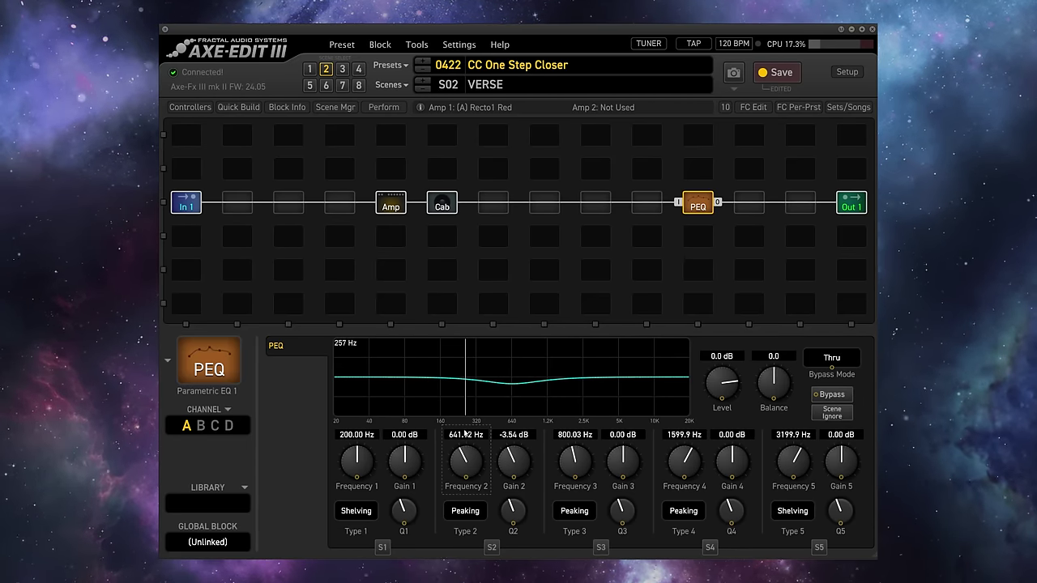
drag(463, 458, 463, 460)
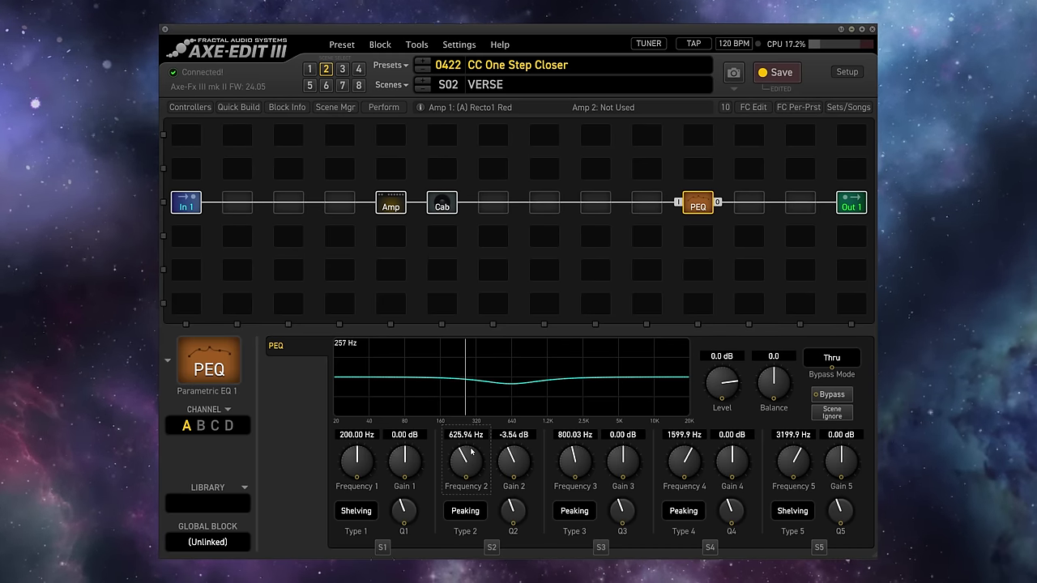
click(465, 511)
click(470, 471)
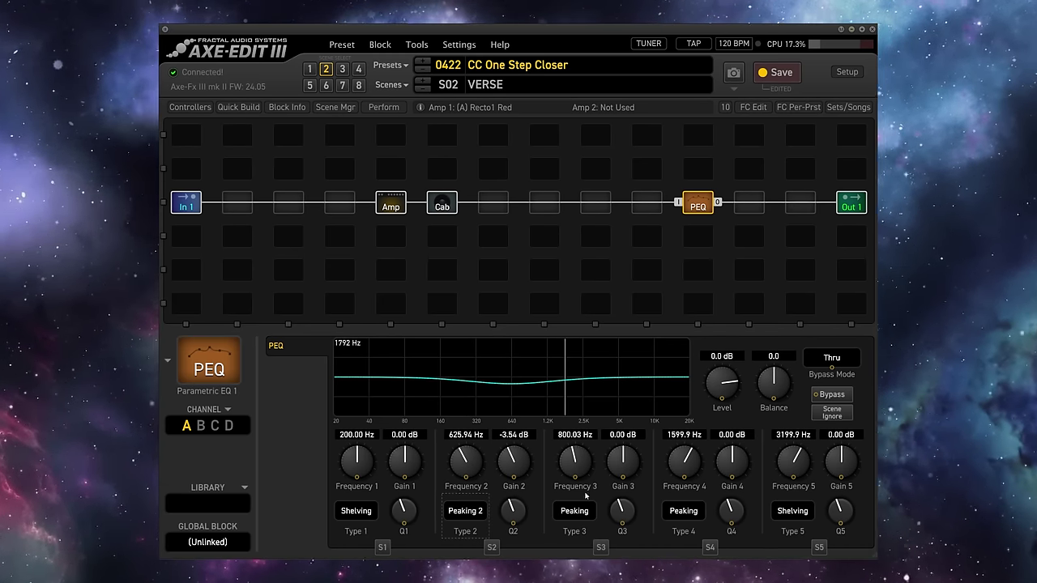
drag(513, 509, 527, 473)
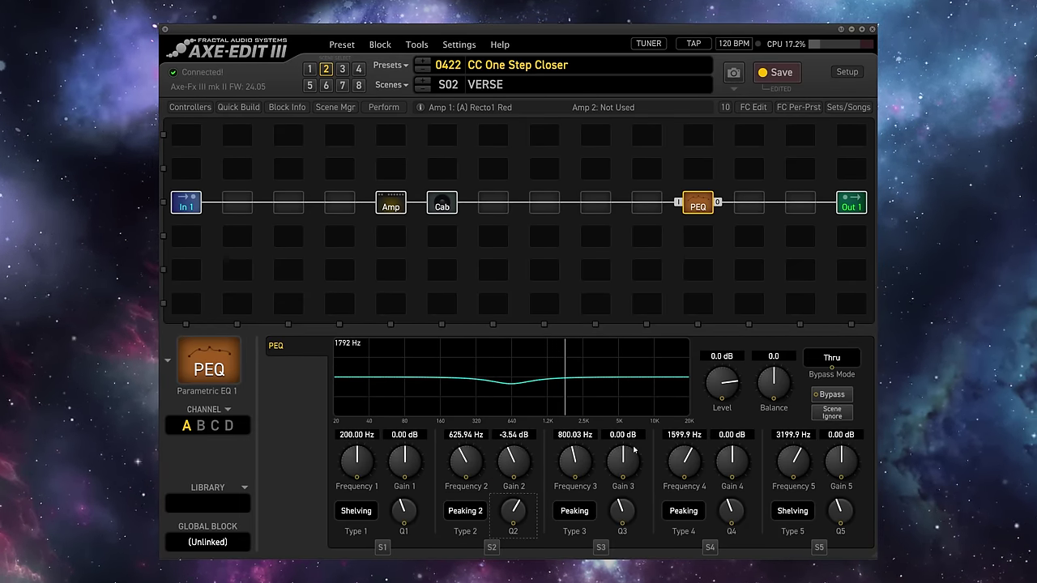
Boost PEQ band 3 by 4.37 dB at 2280 Hz with a Q of about 1.45
drag(581, 466, 630, 458)
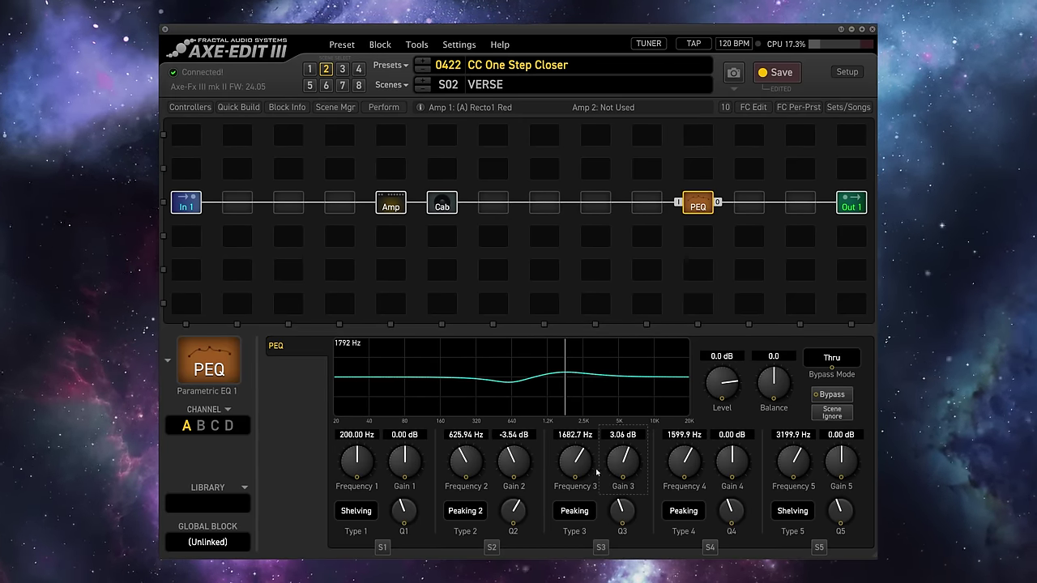
mouse_move(586, 470)
mouse_down()
mouse_move(574, 436)
mouse_move(594, 452)
mouse_up()
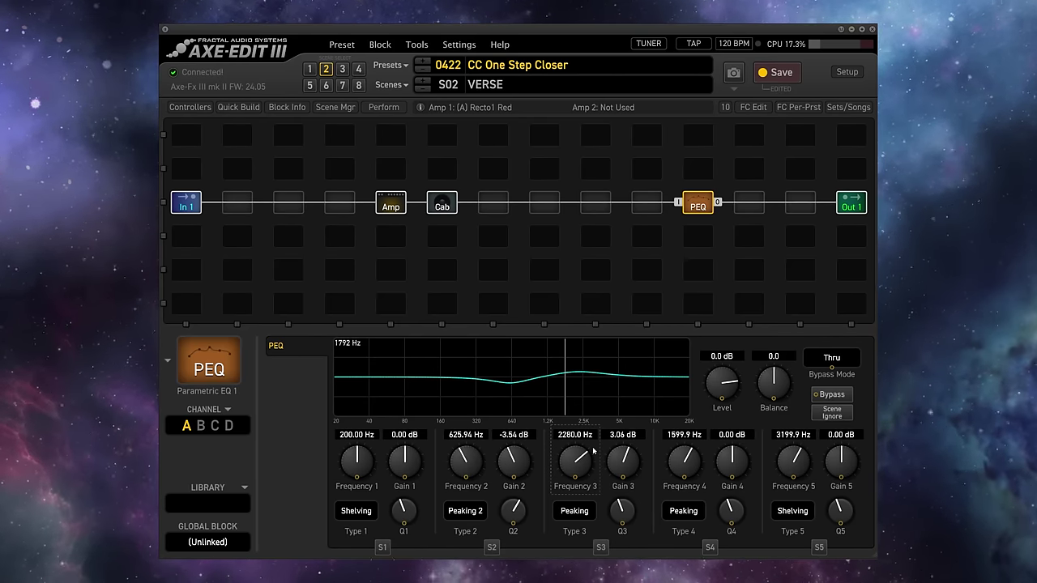
mouse_move(623, 509)
mouse_down()
mouse_move(635, 490)
mouse_move(620, 499)
mouse_up()
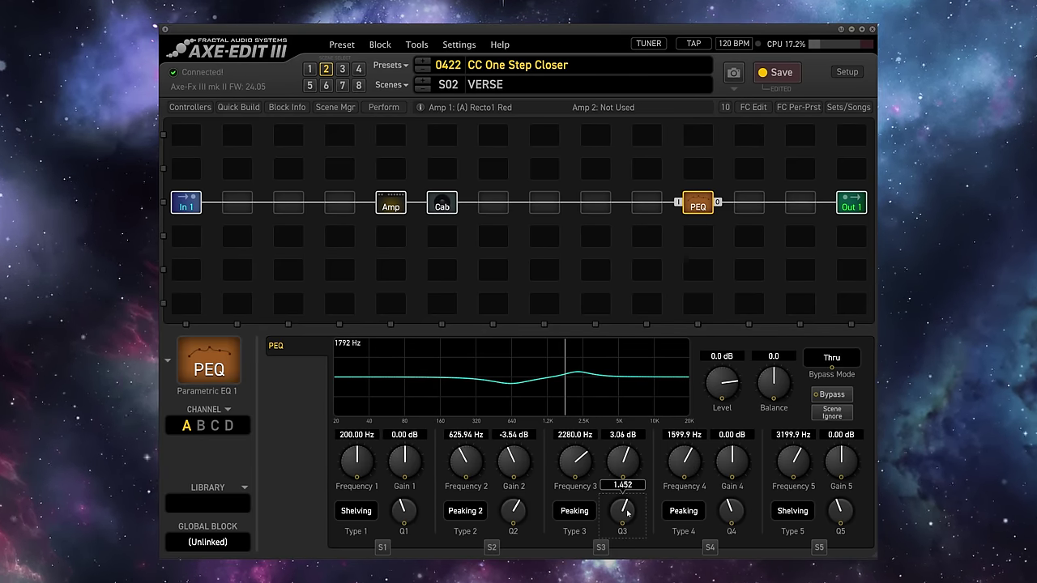
mouse_move(639, 462)
mouse_down()
mouse_move(625, 437)
mouse_move(622, 478)
mouse_move(625, 466)
mouse_up()
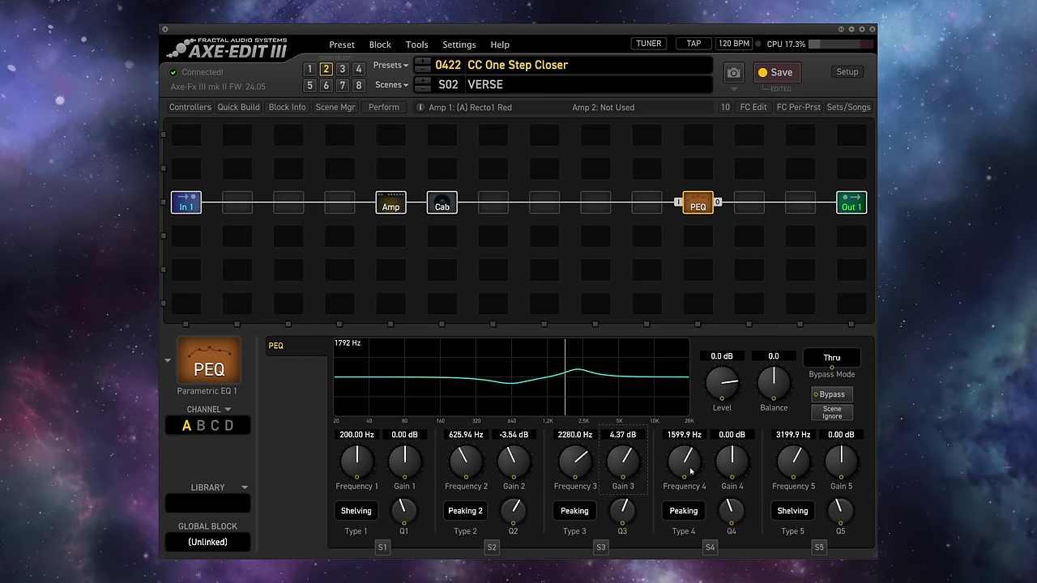
Set PEQ band 4 to a -2.29 dB cut at 4044.7 Hz and tighten it with a higher Q
drag(739, 481, 693, 461)
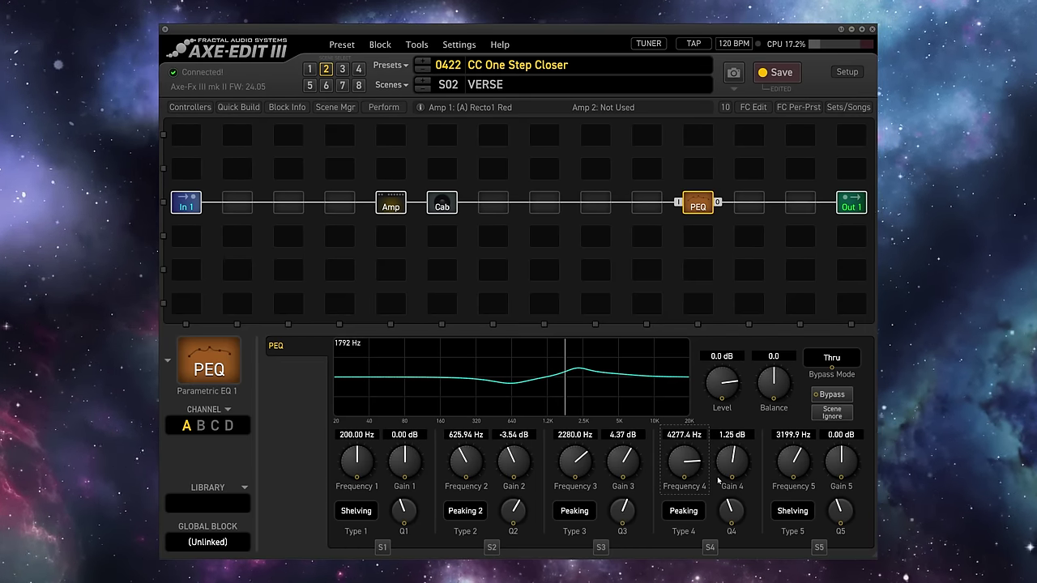
drag(732, 462, 729, 483)
mouse_move(730, 502)
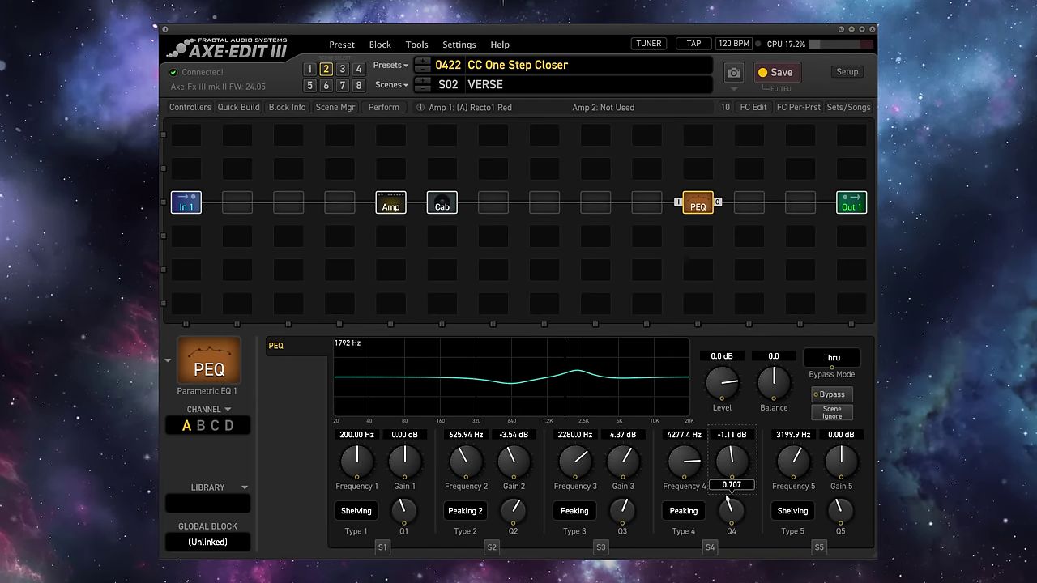
mouse_move(732, 470)
mouse_down()
mouse_move(732, 495)
mouse_move(732, 477)
mouse_up()
drag(732, 478, 783, 480)
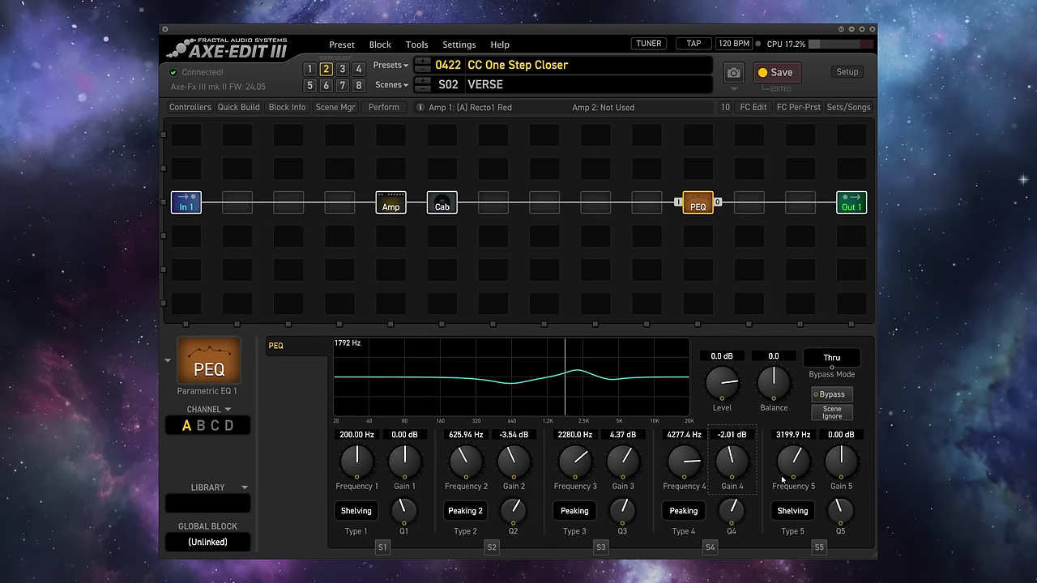
drag(680, 470, 683, 469)
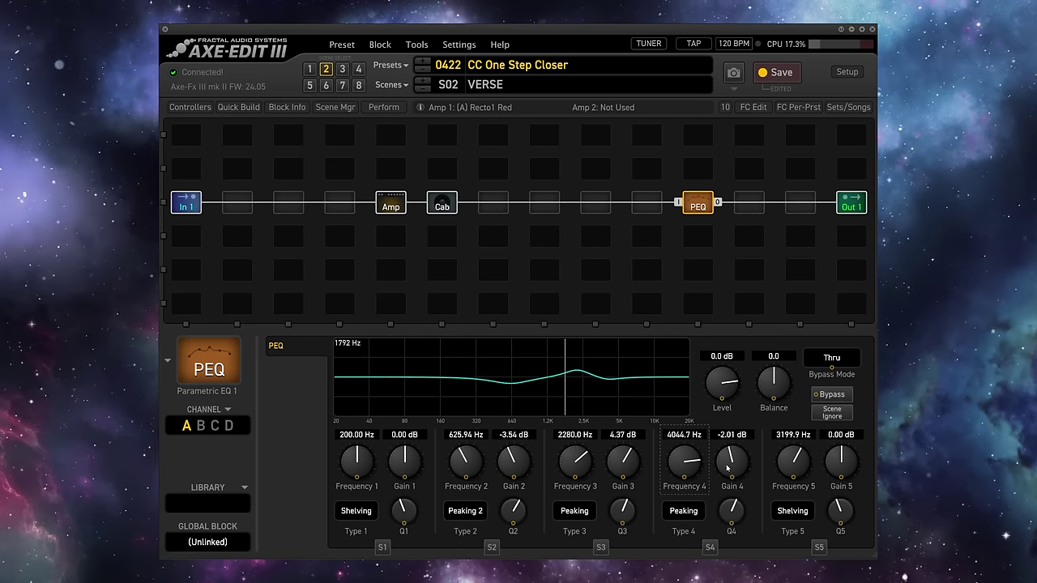
drag(728, 469, 728, 473)
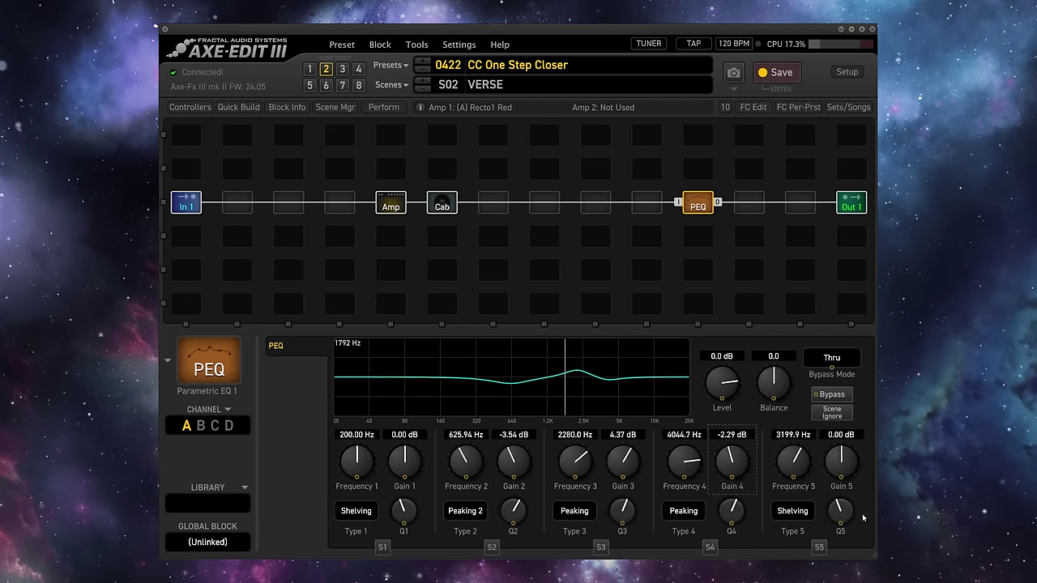
Set PEQ band 5's shelf to 2.78 dB at 6115 Hz and readjust band 3's gain to 4.03 dB
drag(840, 468, 810, 447)
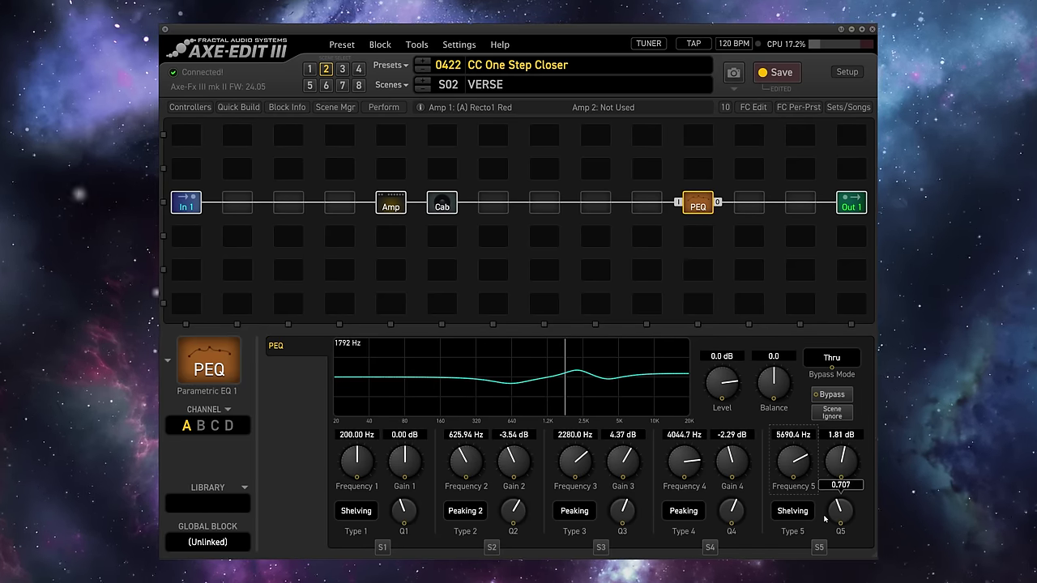
drag(793, 475, 798, 461)
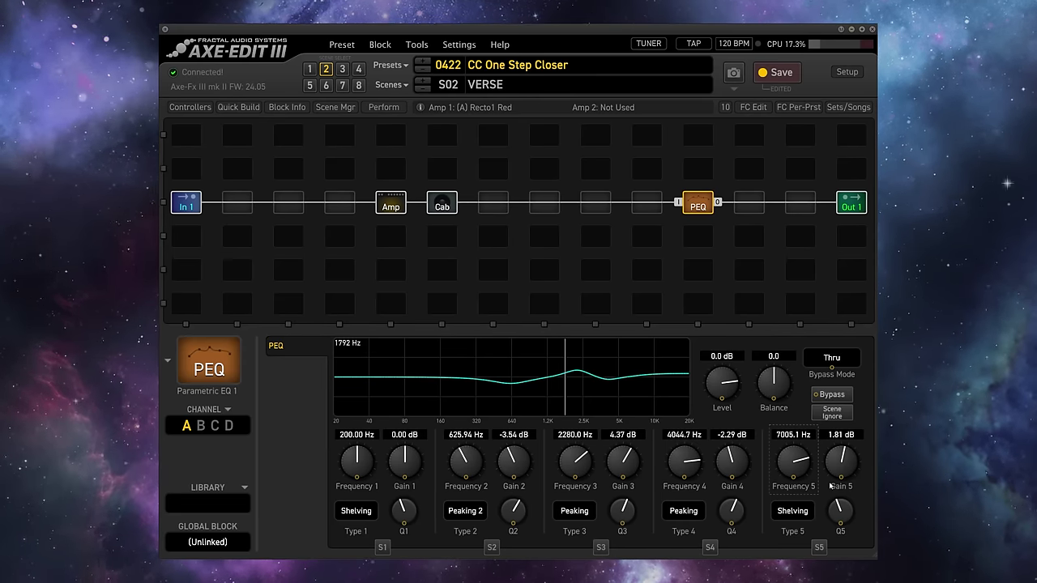
drag(802, 468, 850, 455)
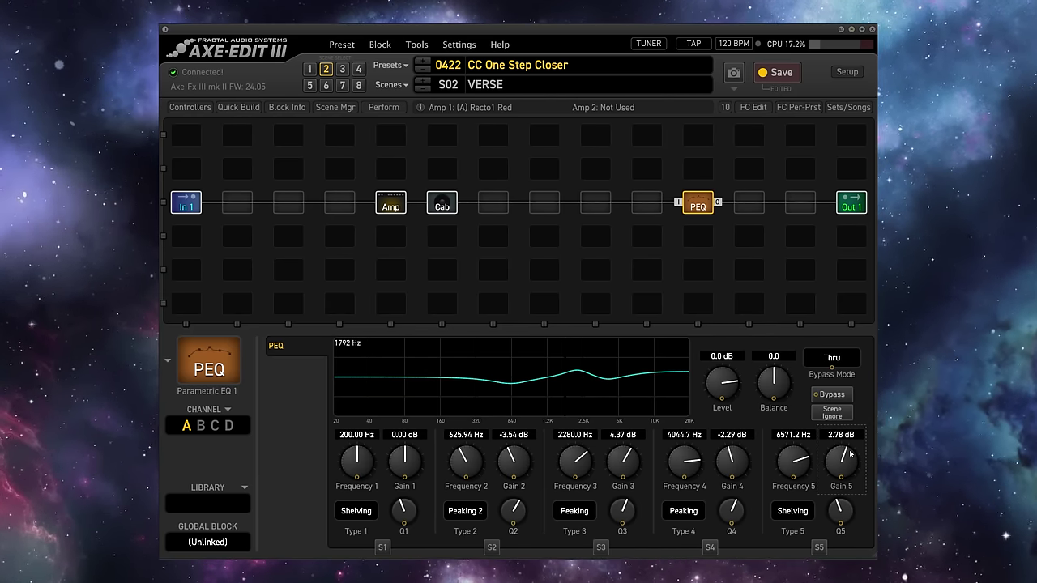
drag(800, 463, 801, 465)
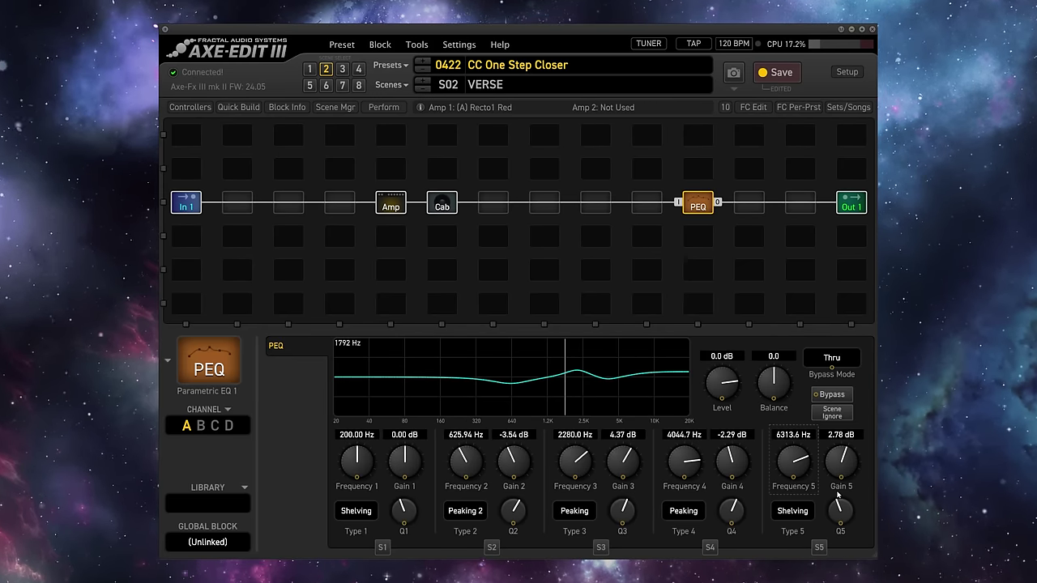
drag(801, 473, 800, 476)
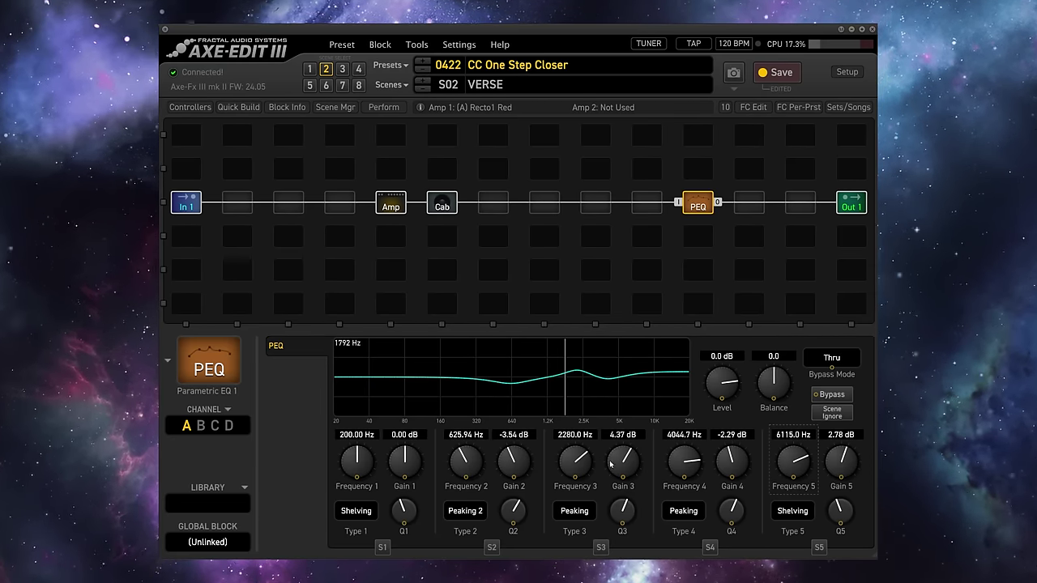
mouse_move(614, 466)
mouse_down()
mouse_move(624, 470)
mouse_move(613, 468)
mouse_up()
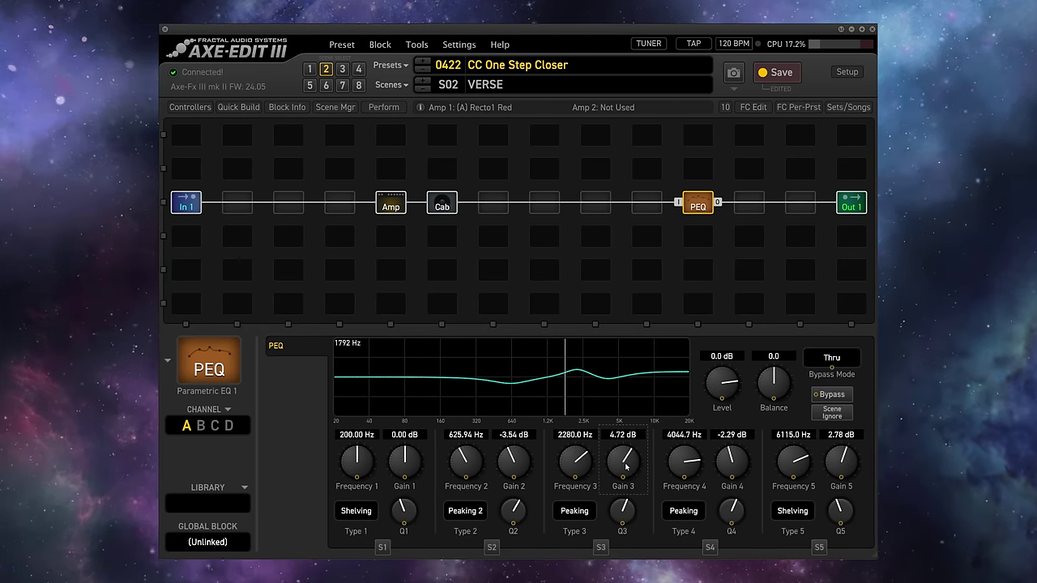
drag(623, 461, 599, 455)
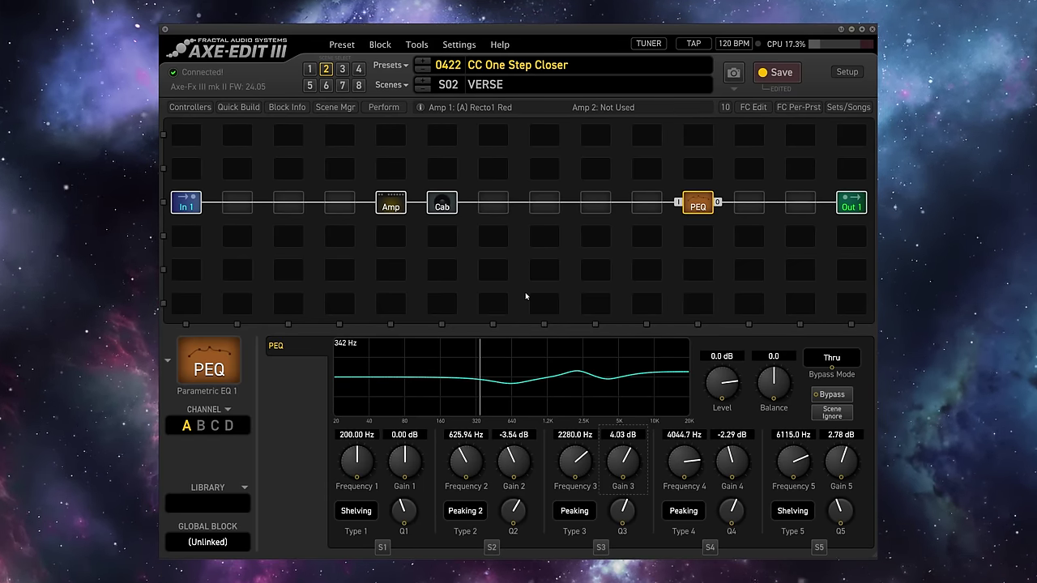
Insert a Compressor 1 block in the signal row's eighth column, between the Cab and PEQ
click(568, 228)
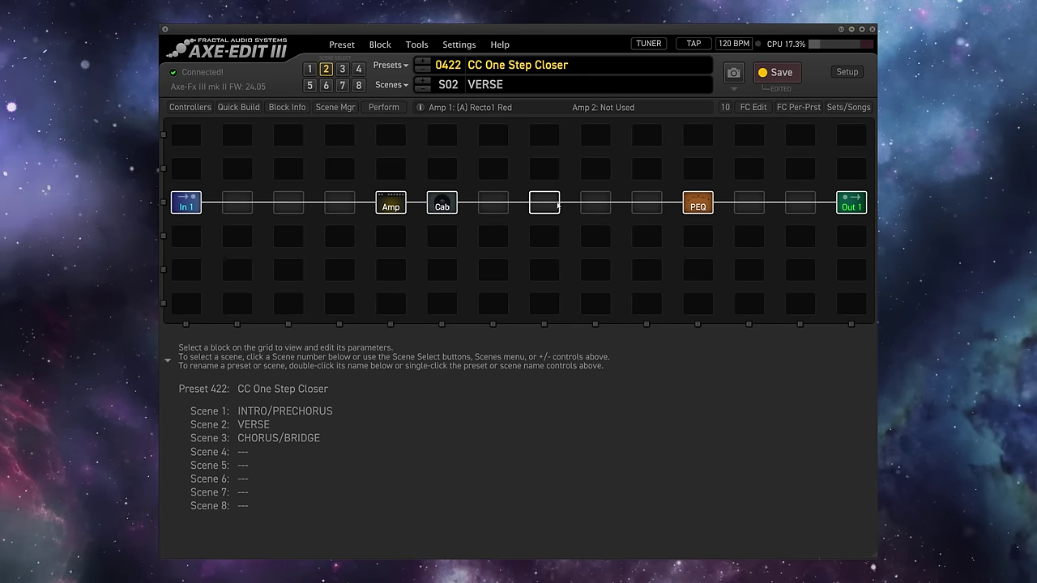
right_click(300, 208)
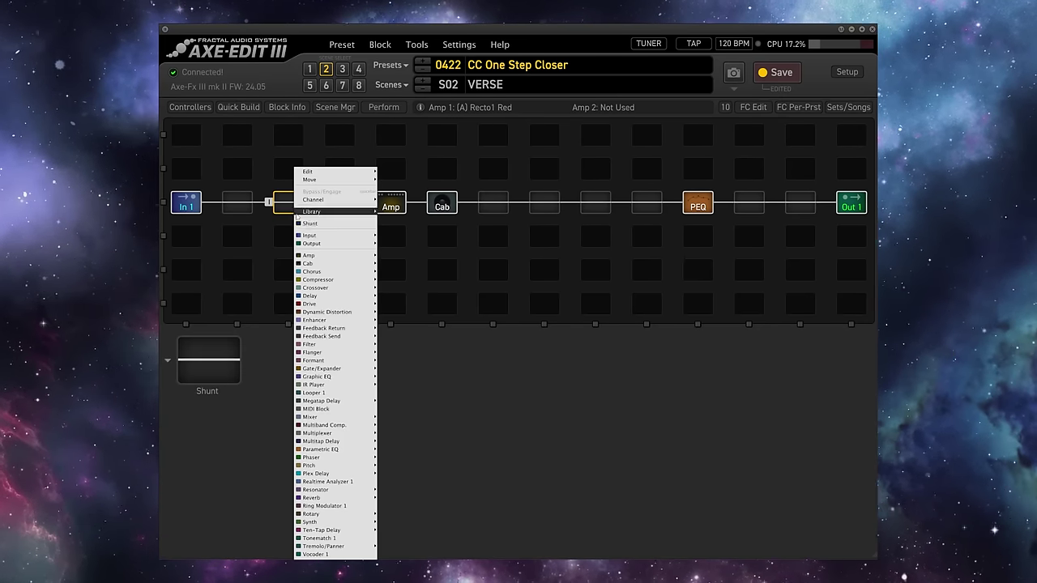
mouse_move(324, 279)
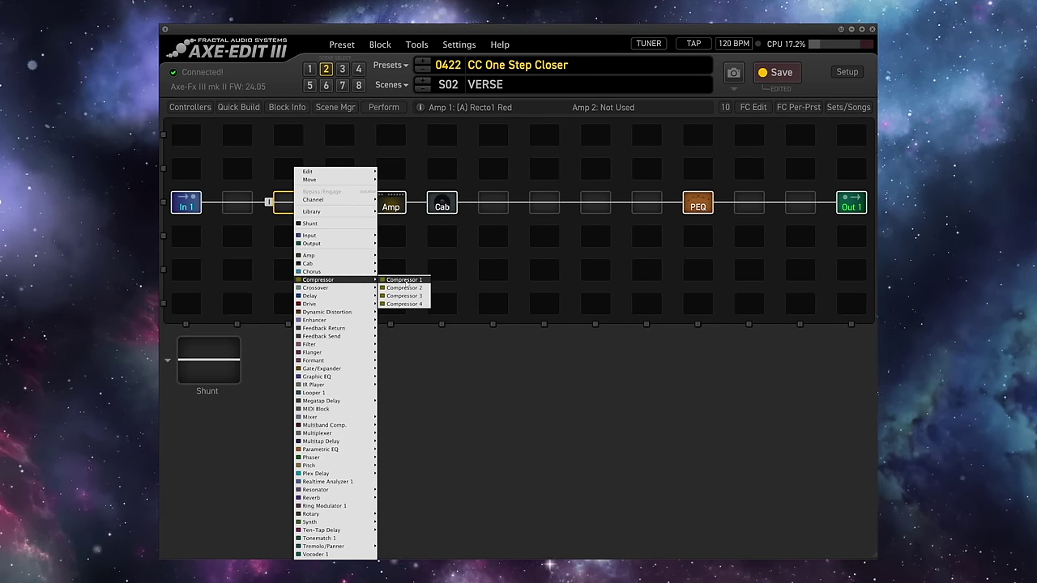
right_click(549, 210)
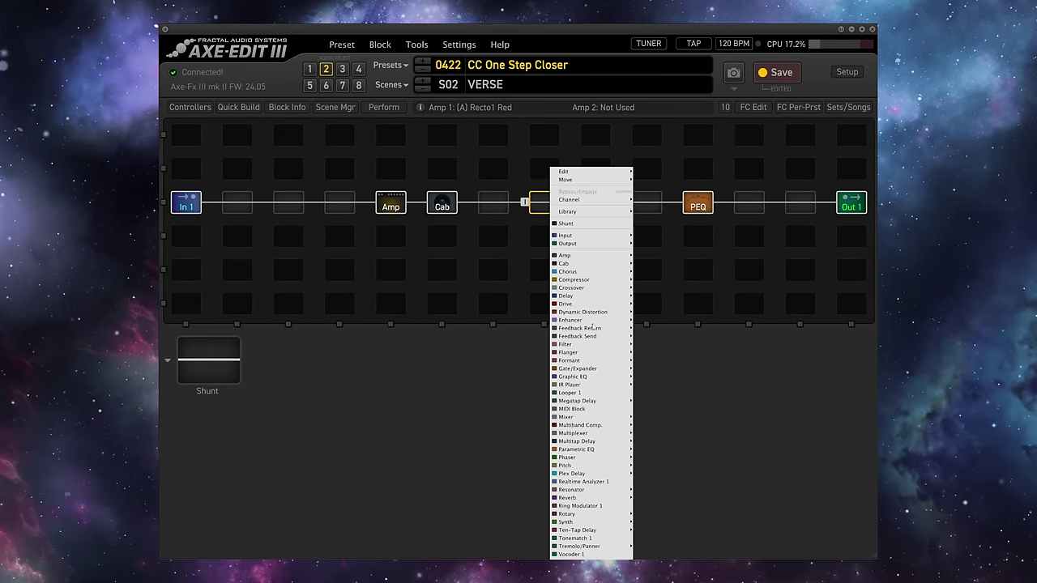
mouse_move(622, 281)
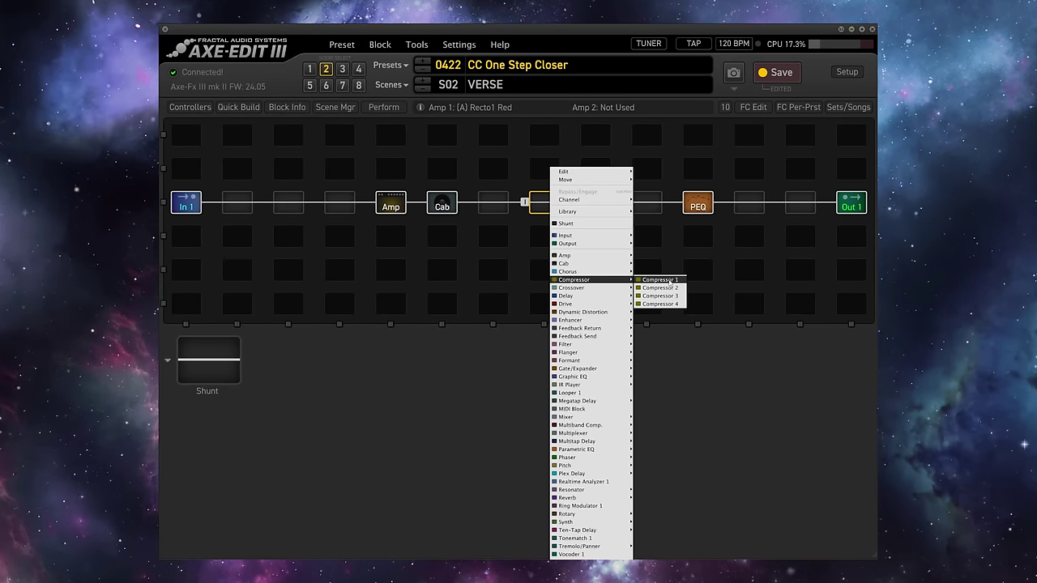
click(669, 281)
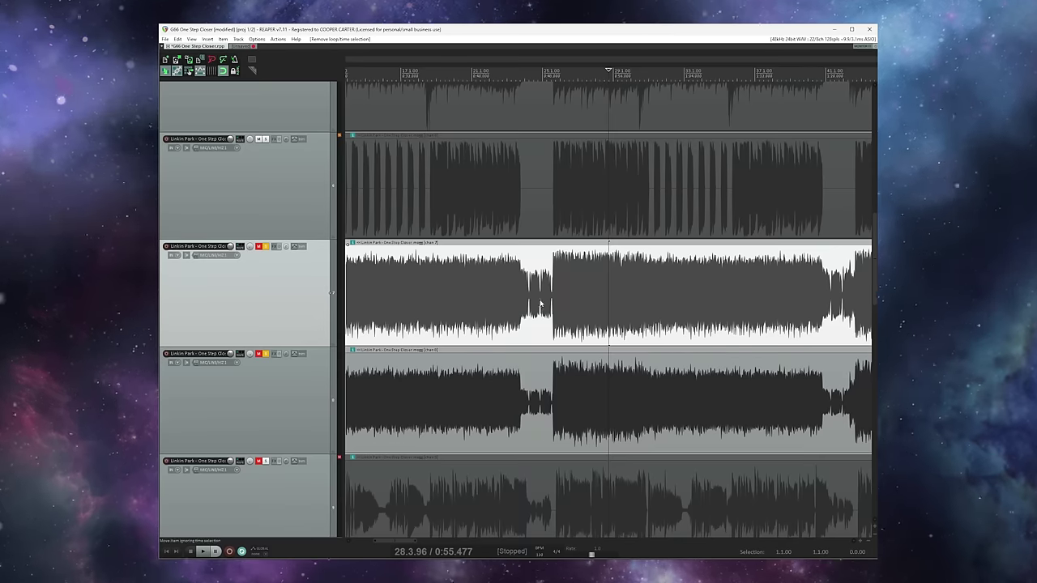
Switch to REAPER and play the soloed One Step Closer stems from just before bar 25's loud re-entry at about 0:48
click(553, 296)
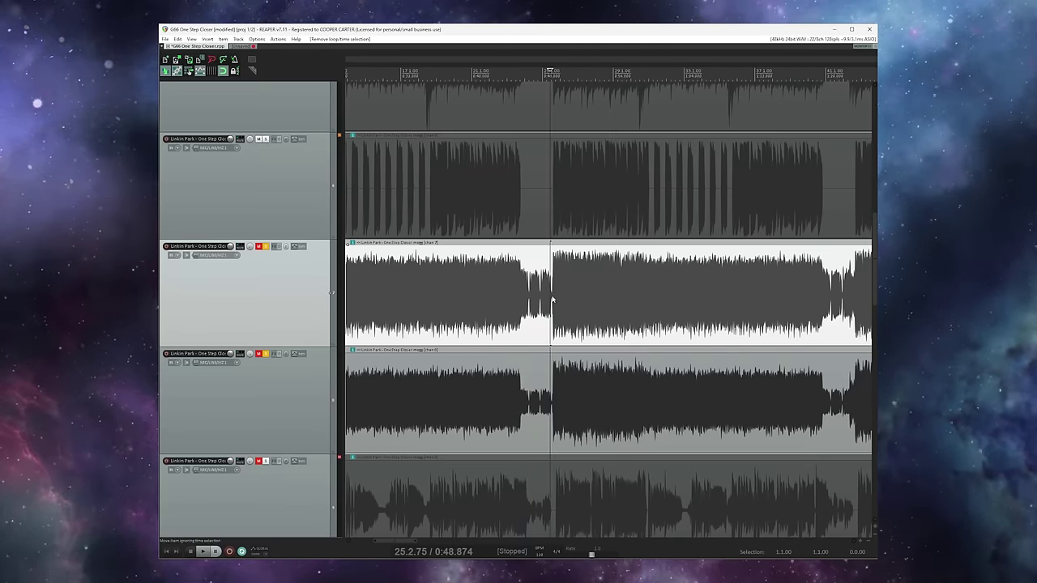
click(546, 293)
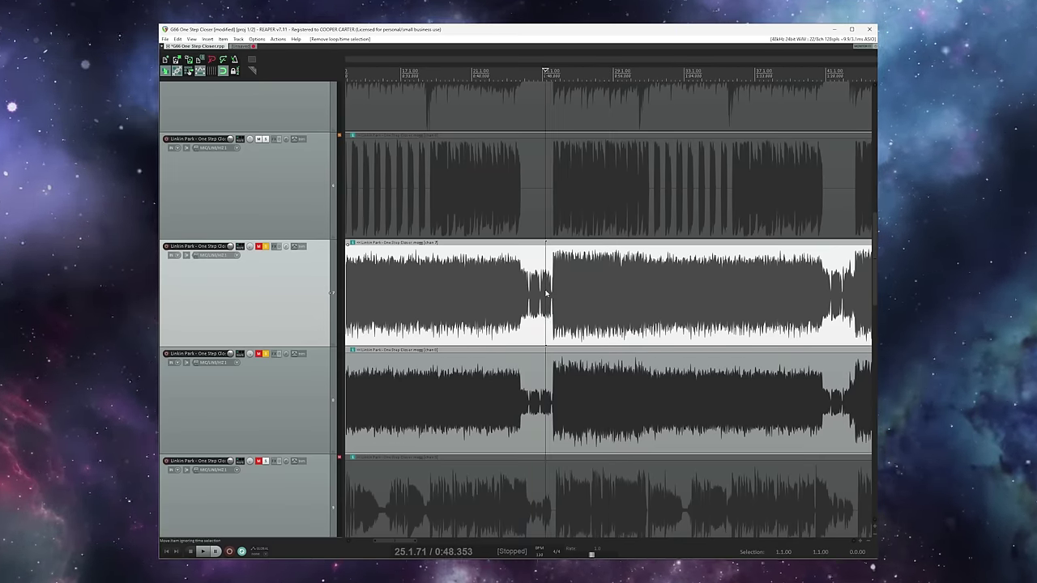
key(space)
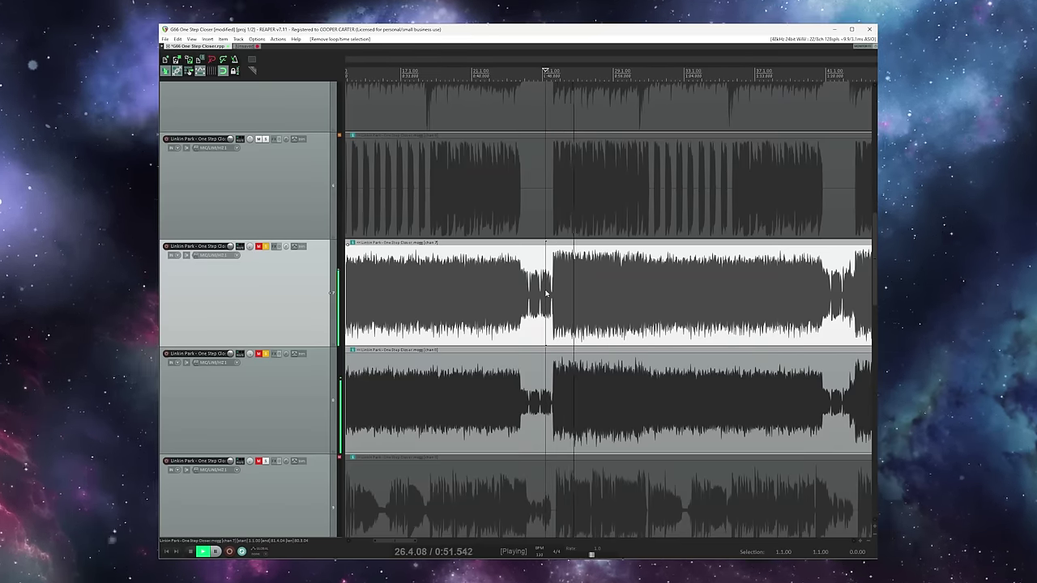
key(space)
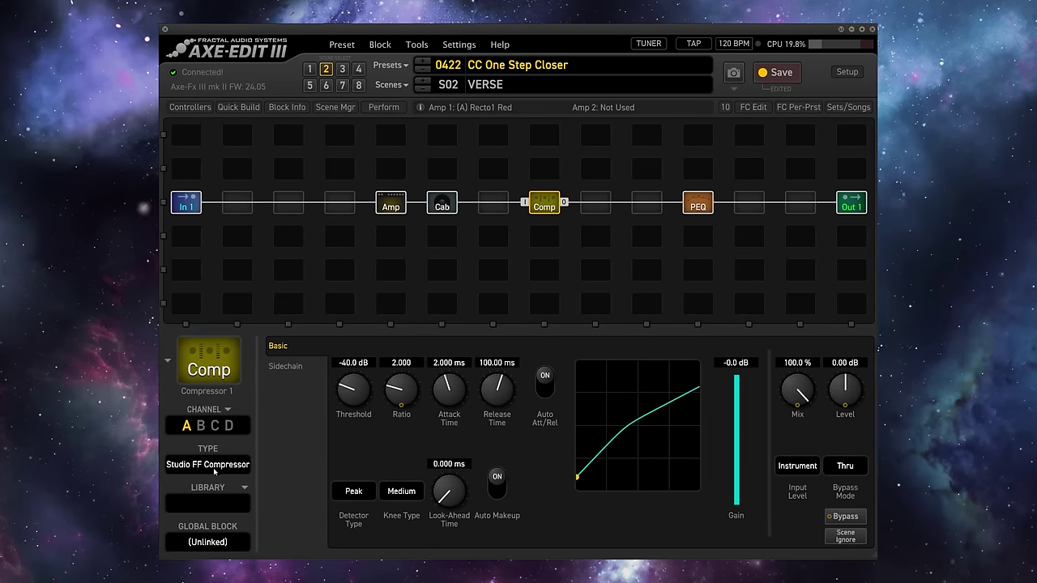
Set Compressor 1's type to Studio FB Compressor and raise its threshold to -36.2 dB
click(215, 469)
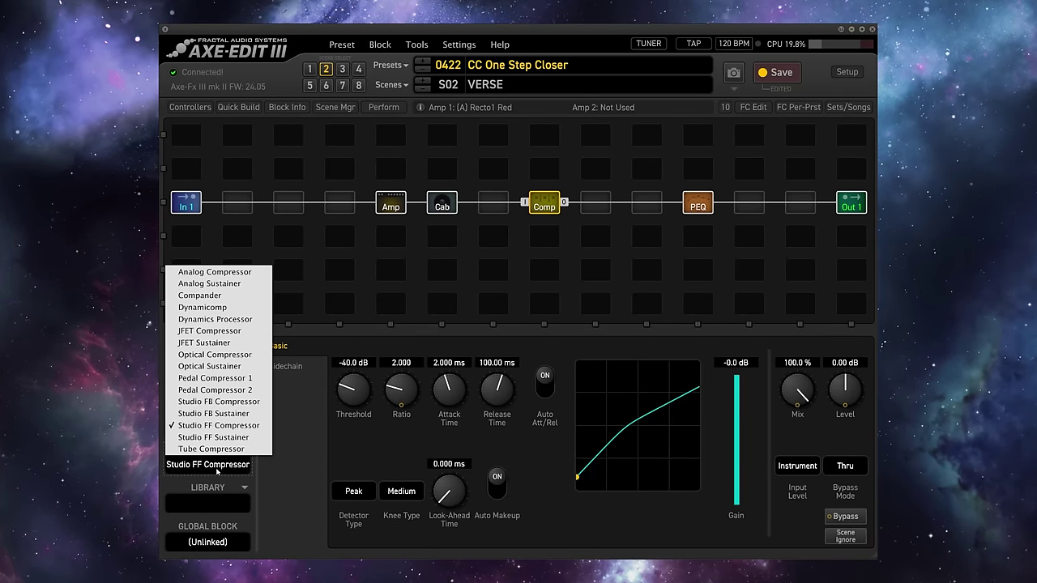
click(206, 402)
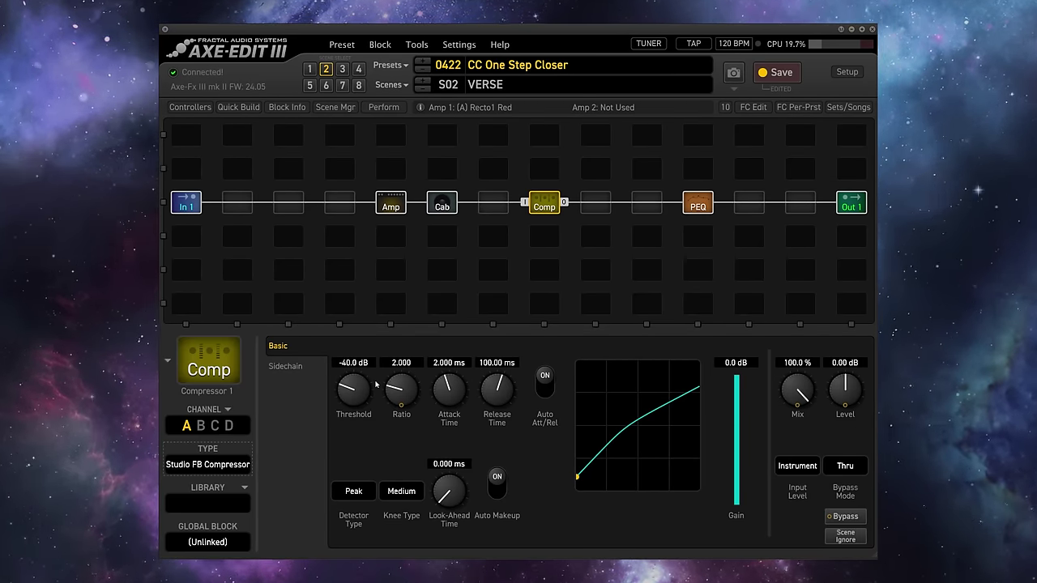
scroll(375, 389, up, 2)
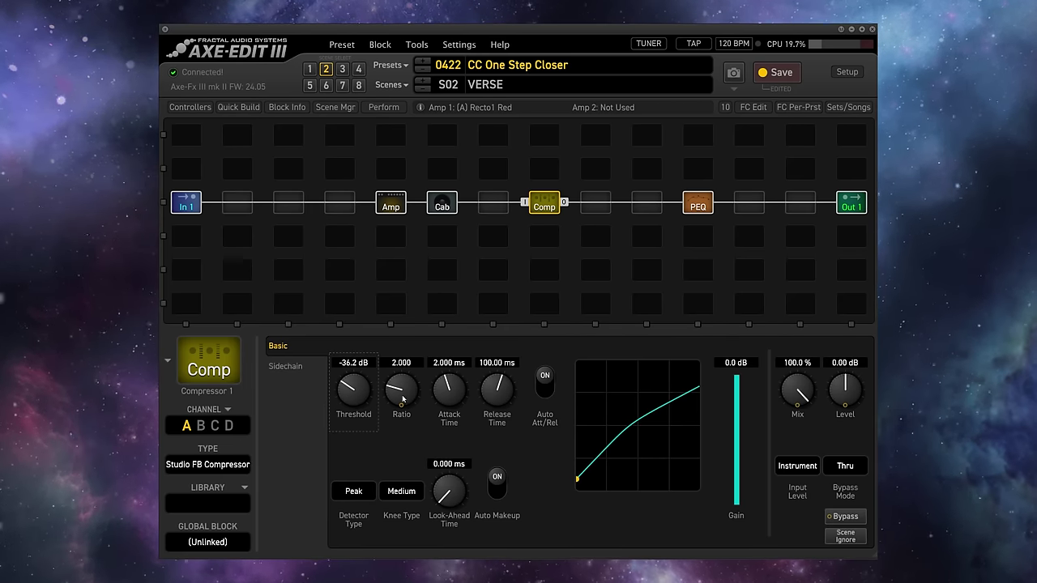
Set Compressor 1's ratio to 3.001, knee to Med-Hard and detector to RMS+Peak, and compare it bypassed and engaged
drag(403, 392, 411, 390)
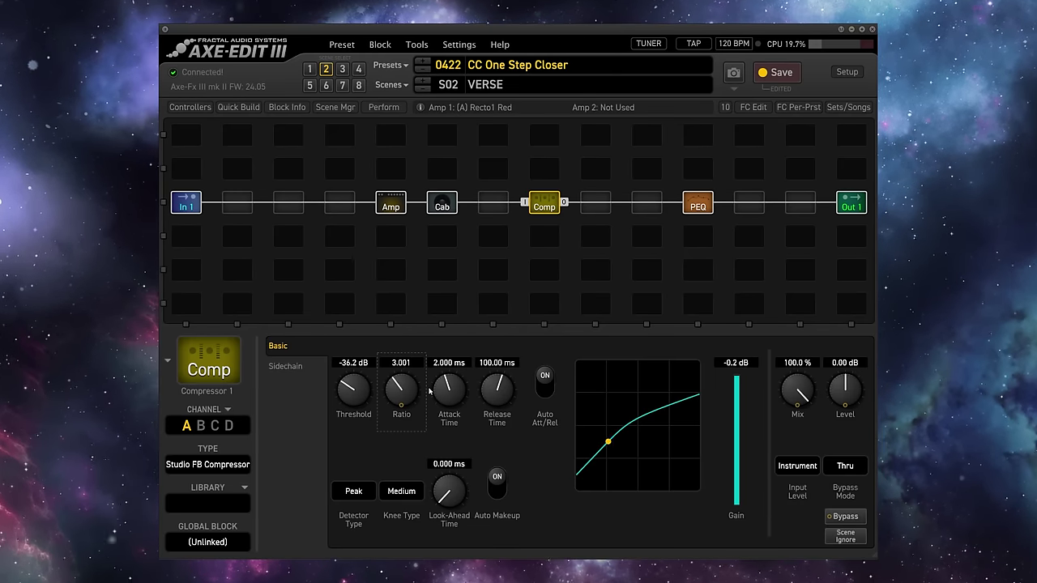
click(497, 389)
click(401, 491)
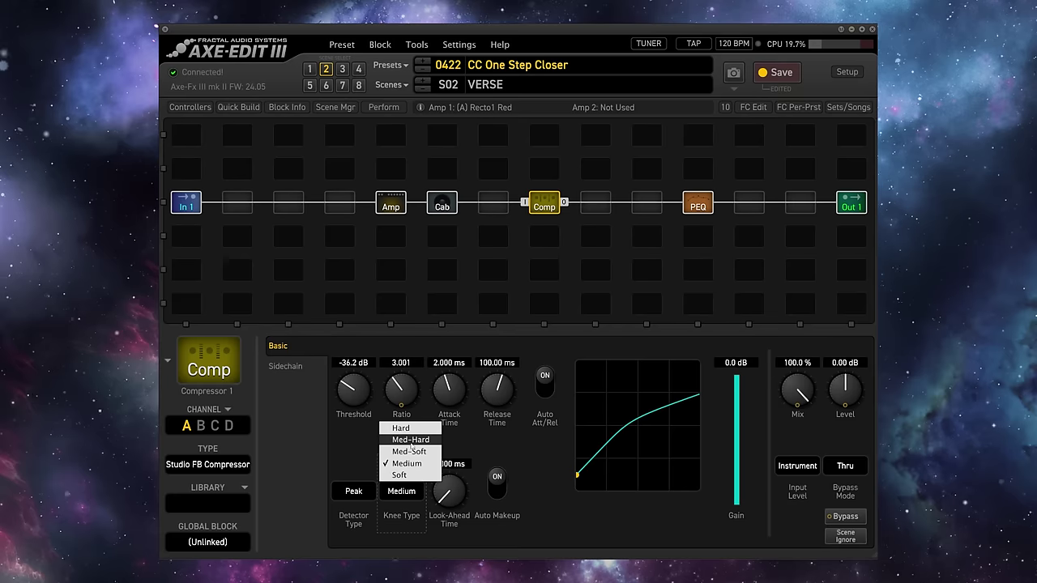
click(401, 440)
click(369, 491)
click(358, 534)
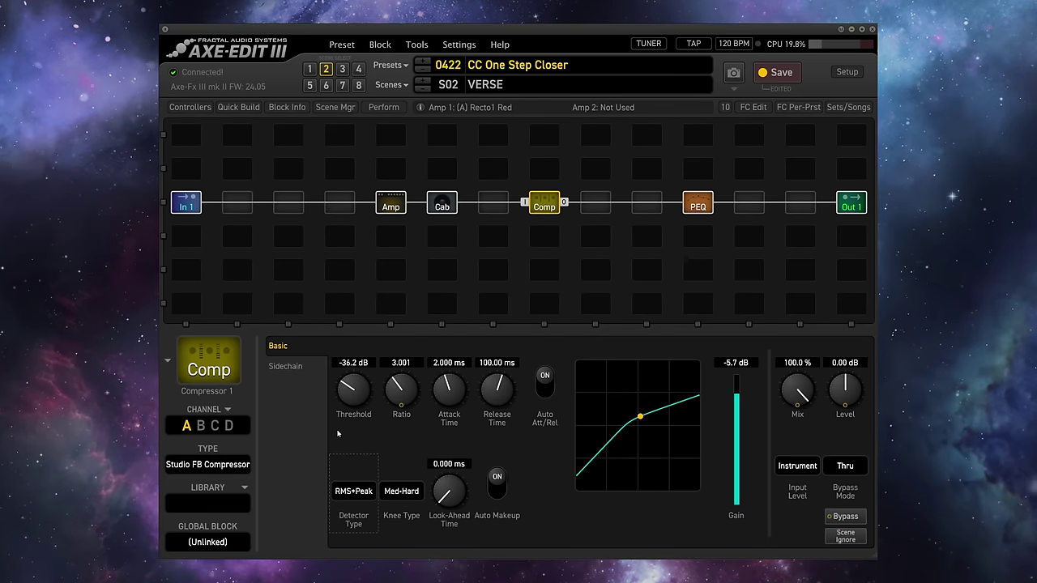
click(547, 207)
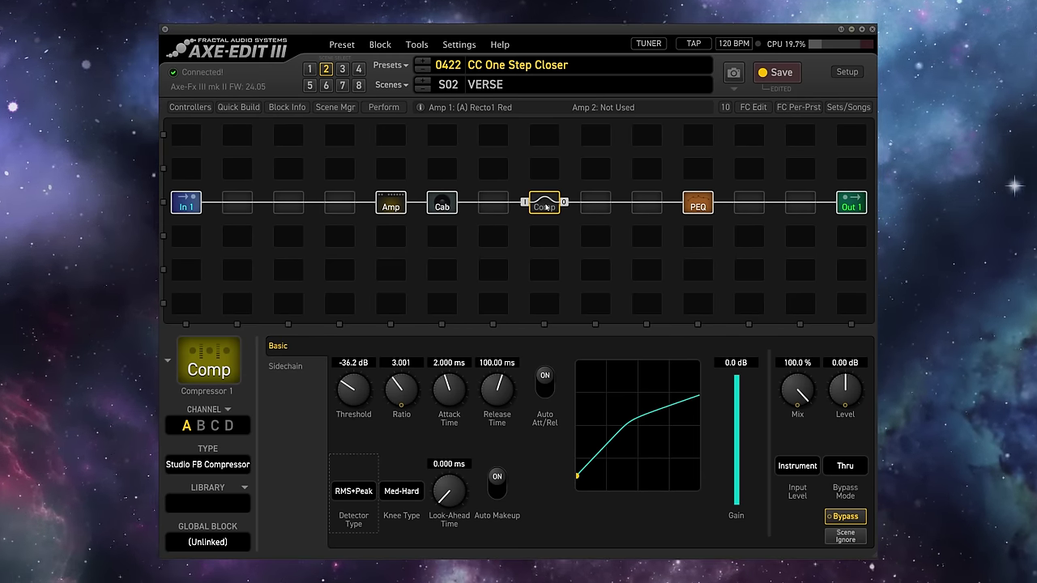
click(547, 208)
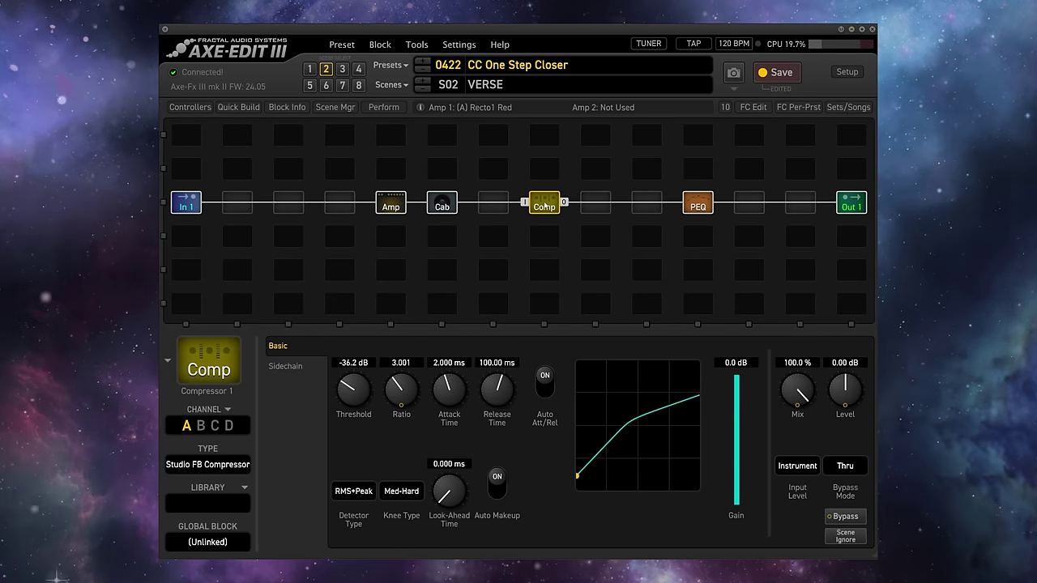
Insert a Multiband Comp. 1 block in the signal row's ninth column, directly after the compressor
right_click(594, 201)
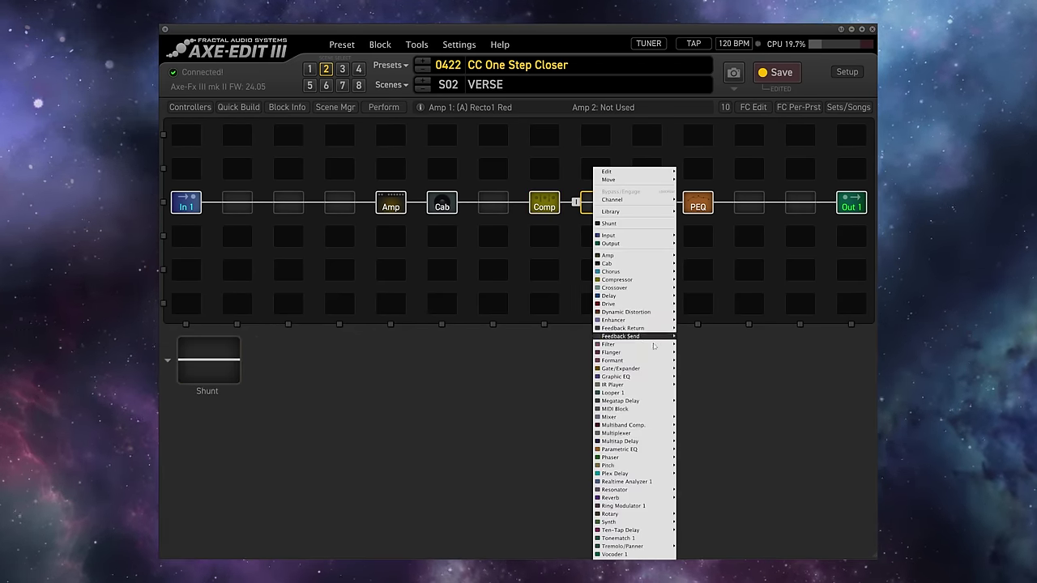
mouse_move(654, 431)
click(707, 417)
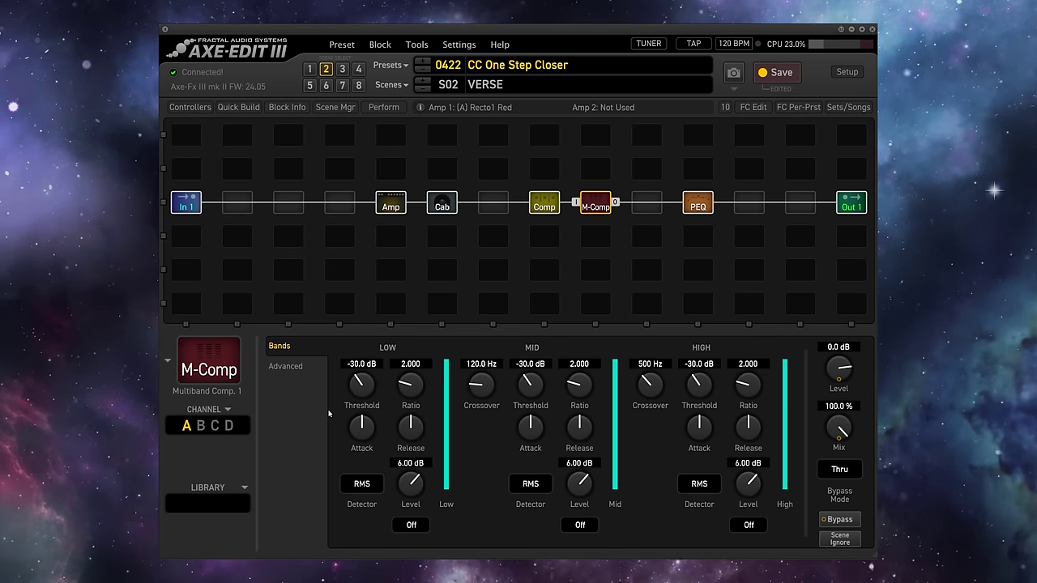
Set the multiband compressor's low band to ratio 2.541 and threshold -33.3 dB, and the low-mid crossover to 91.4 Hz
drag(412, 393, 413, 384)
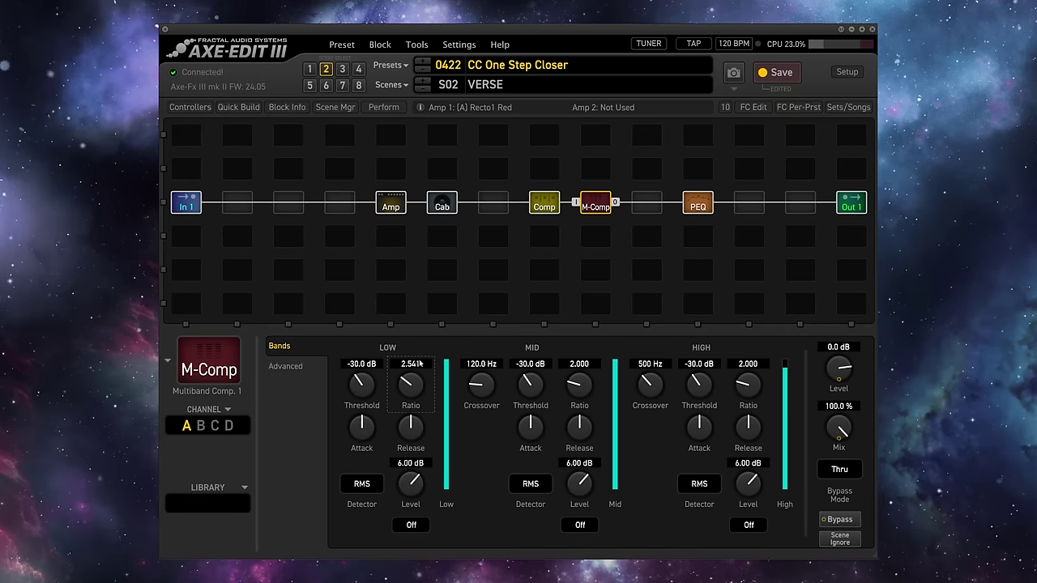
drag(362, 397, 360, 396)
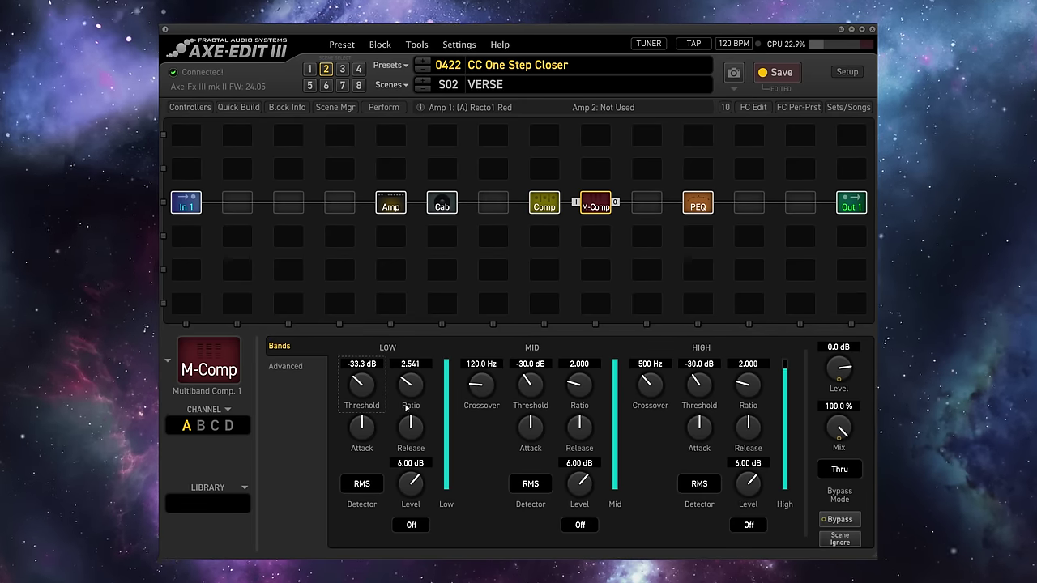
drag(486, 387, 486, 396)
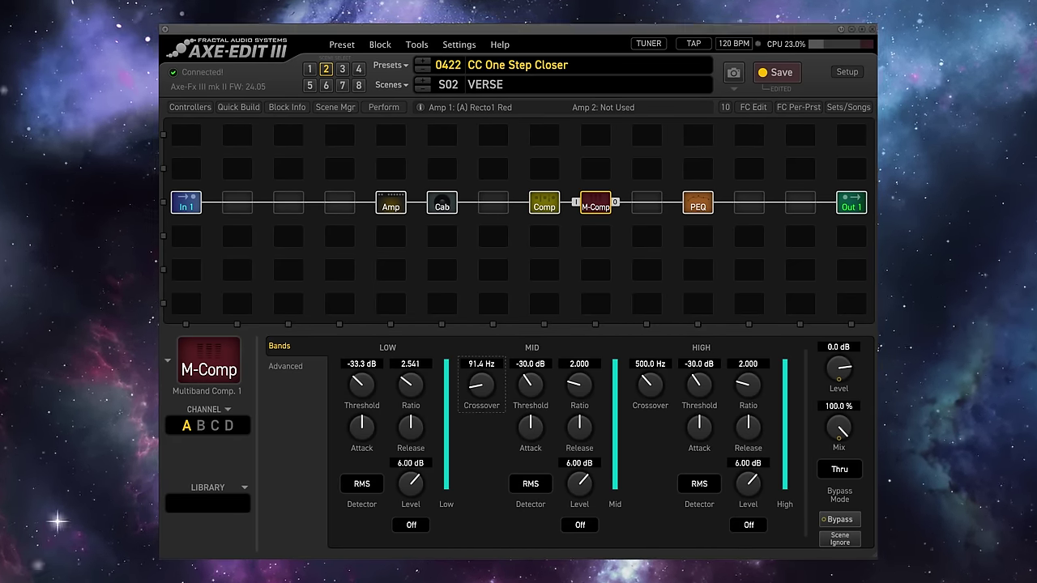
Insert a Pitch 1 block between the Cab and Comp and load the MIMIQ library entry into its Dual Detune type
right_click(496, 205)
mouse_move(535, 465)
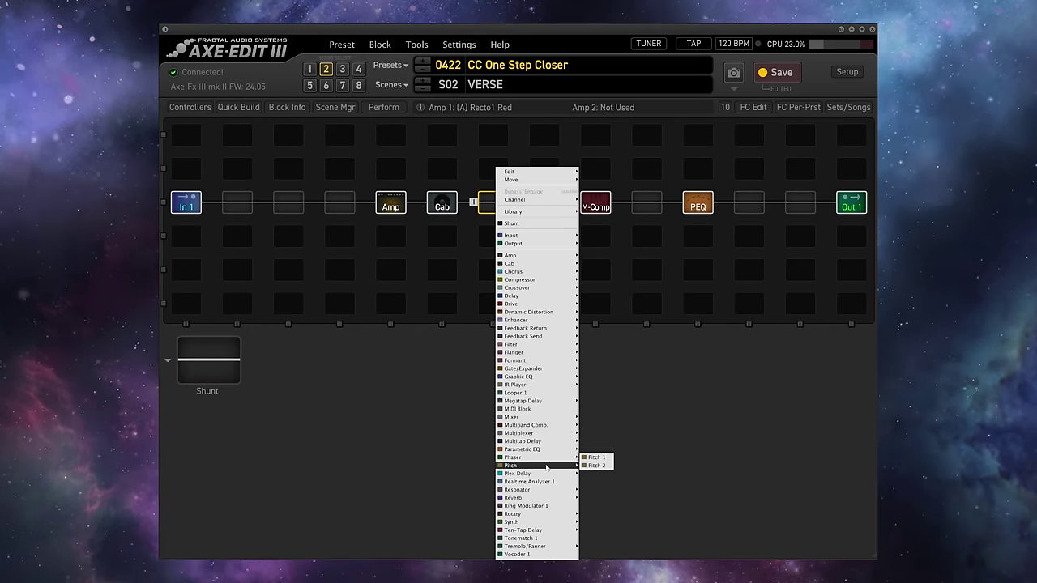
click(609, 457)
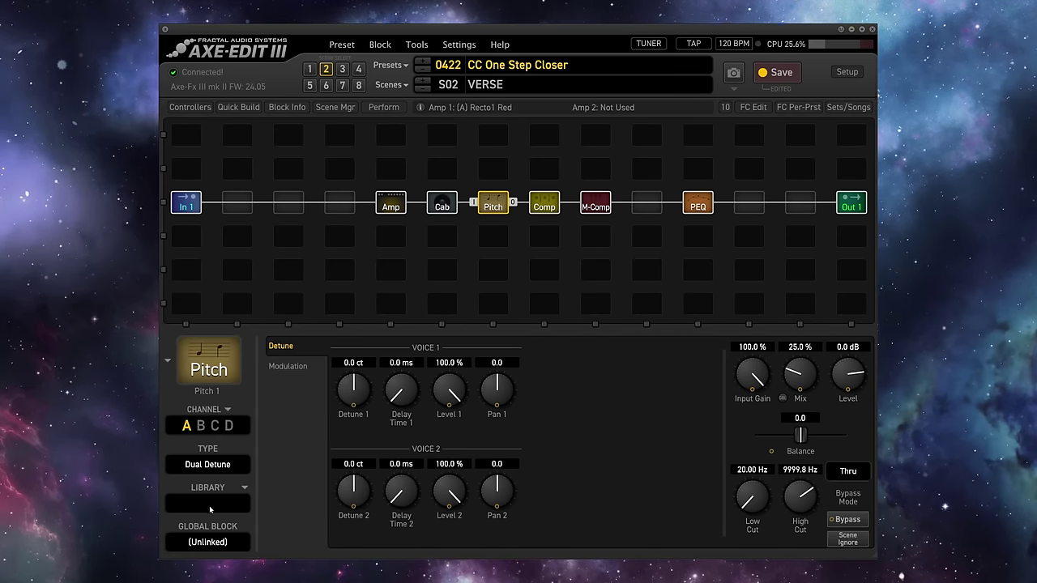
click(209, 504)
click(190, 520)
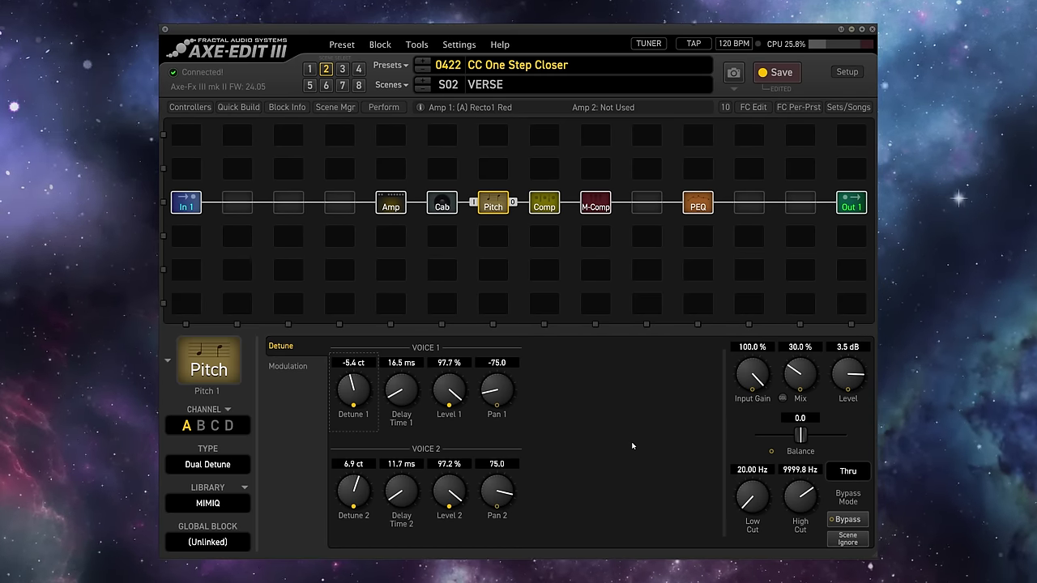
Recall scene 1, INTRO/PRECHORUS, and switch to REAPER to play the soloed stems from bar 24
click(310, 70)
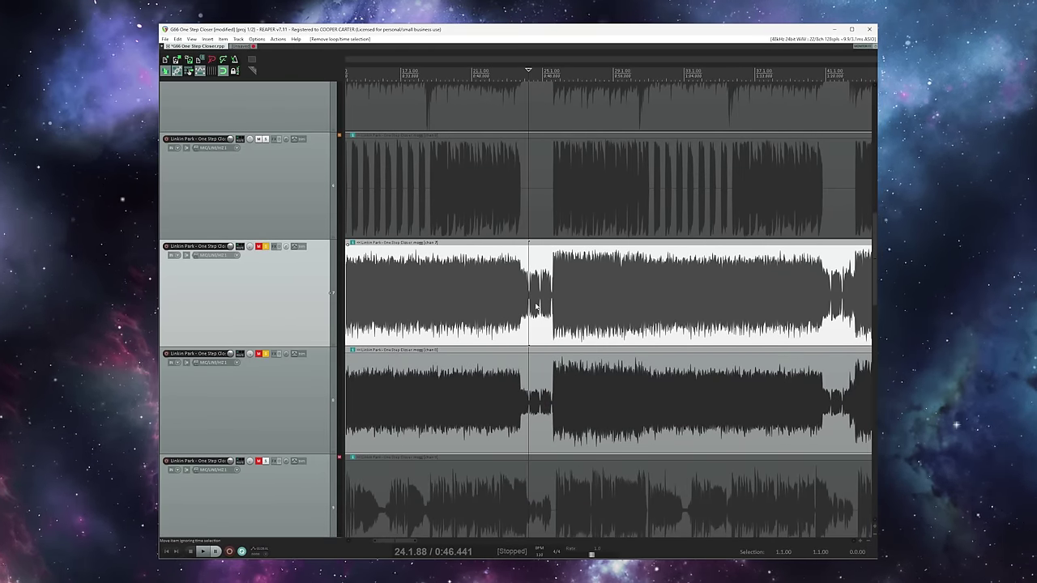
key(space)
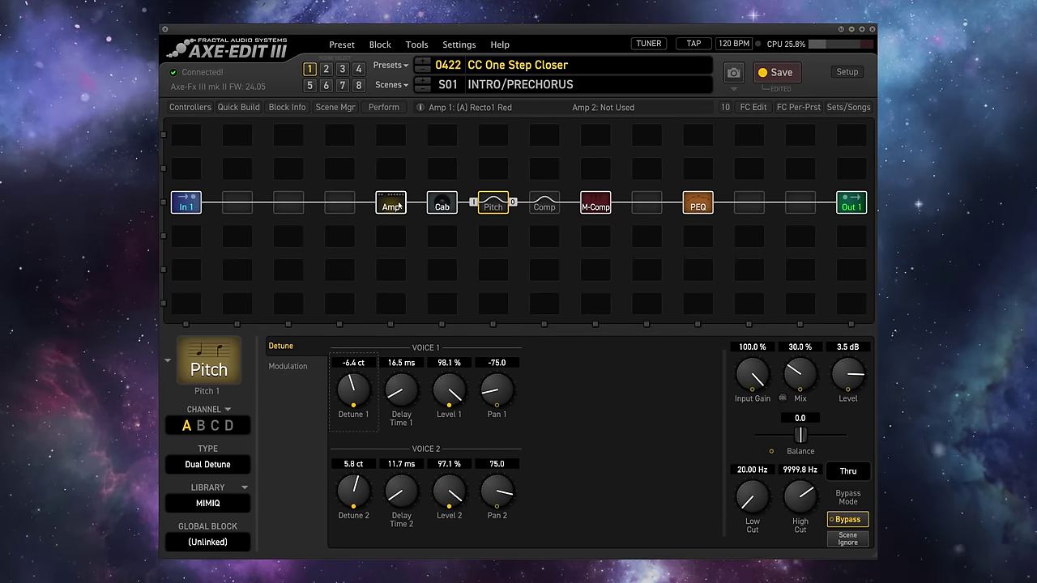
Copy Amp 1's channel A settings to channel B and select channel B for scene 1
click(393, 207)
click(278, 346)
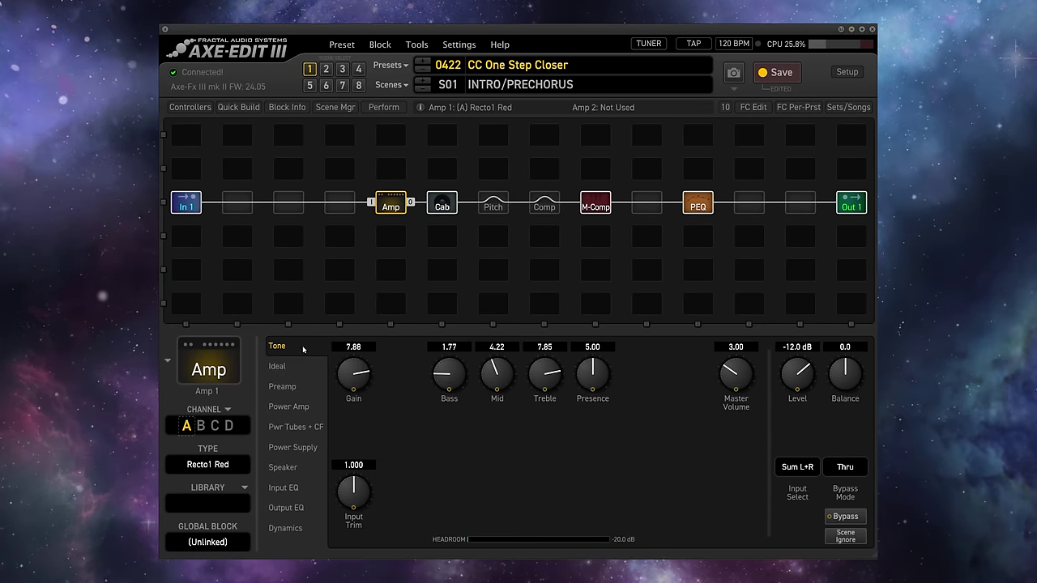
click(225, 412)
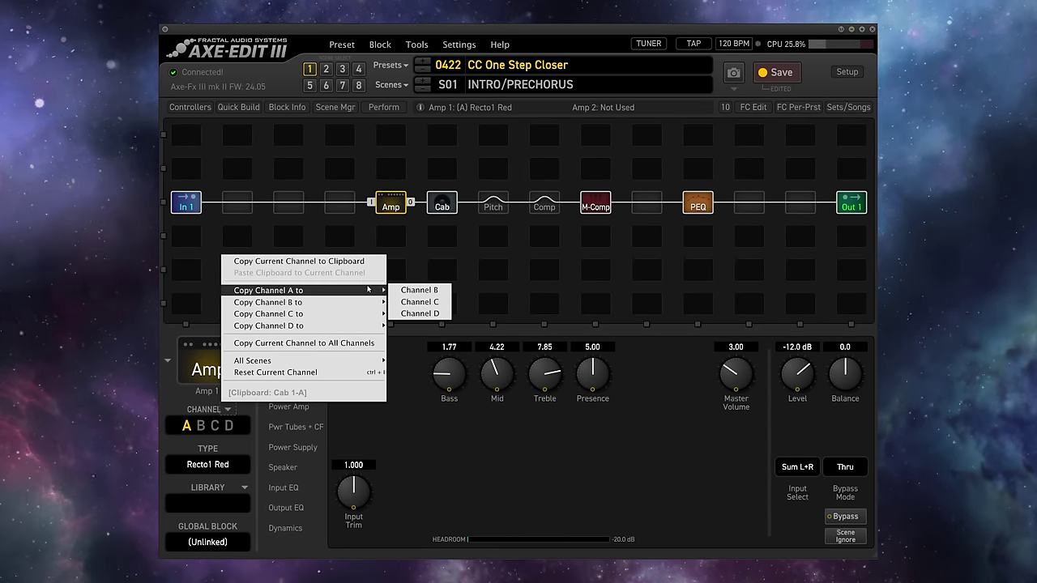
click(409, 290)
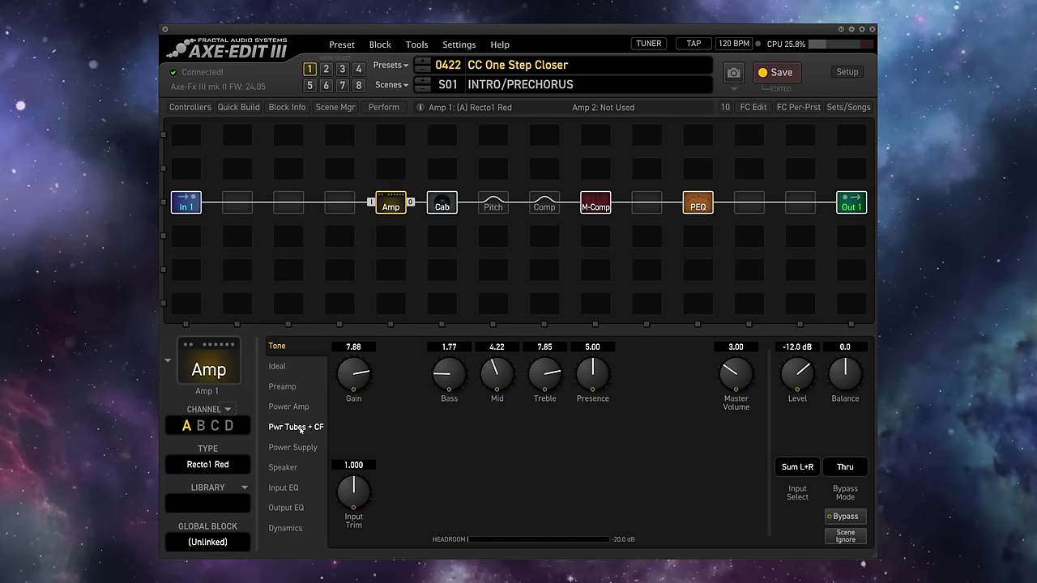
click(201, 427)
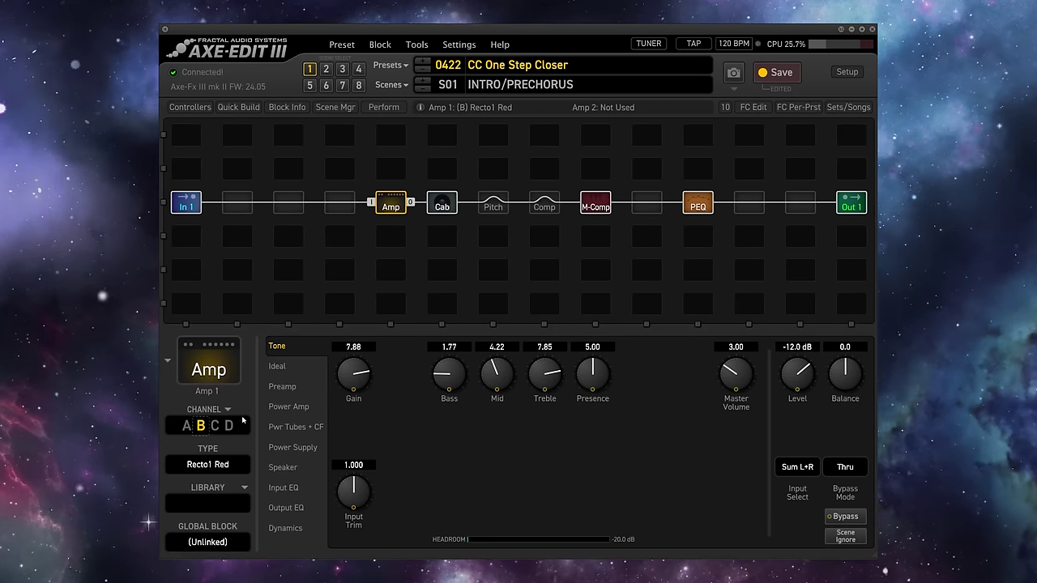
Inspect the Cab, Pitch and Compressor blocks' settings in the INTRO/PRECHORUS scene
click(442, 203)
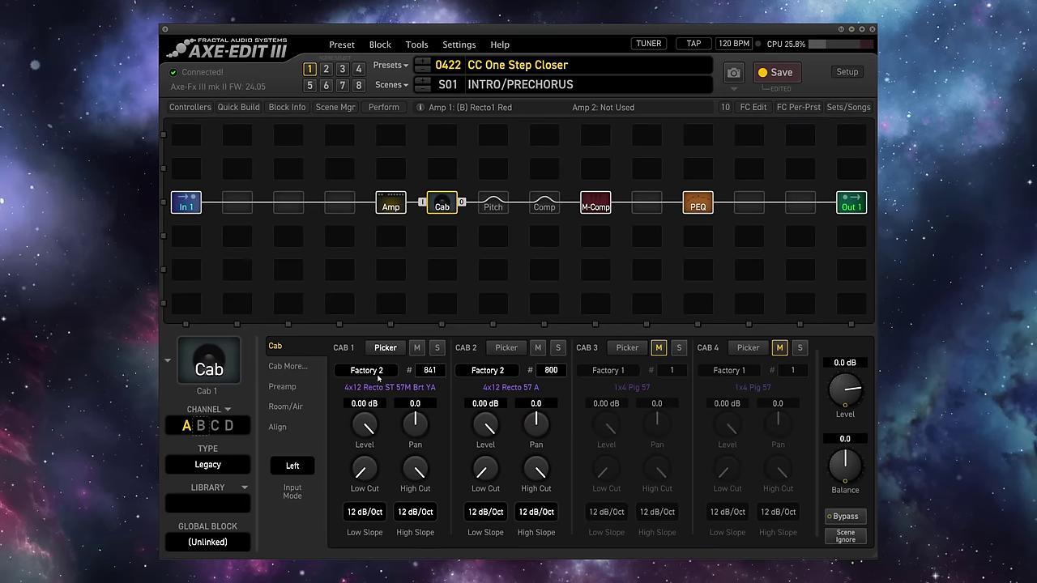
click(541, 206)
click(495, 205)
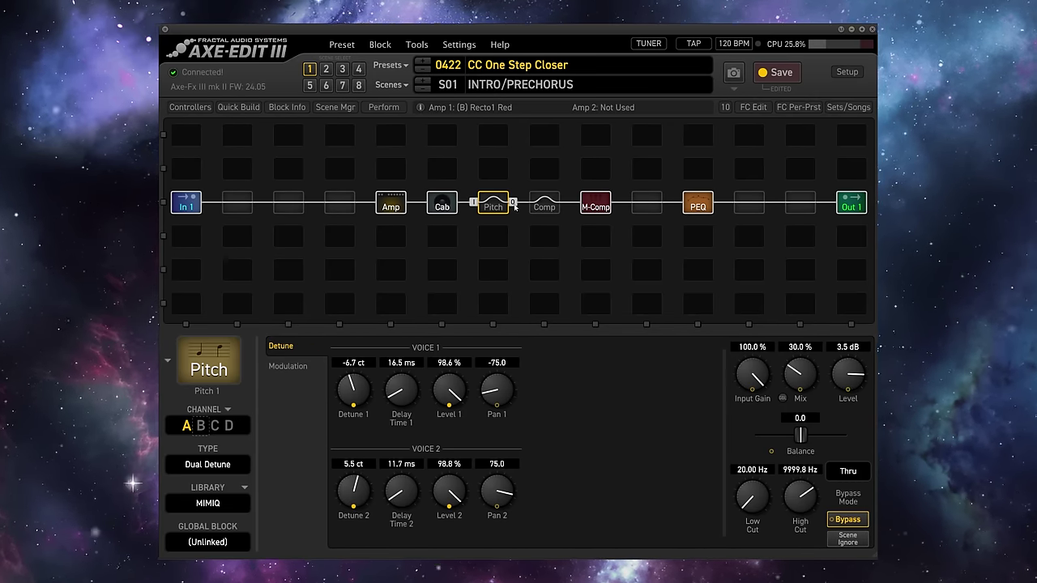
click(544, 206)
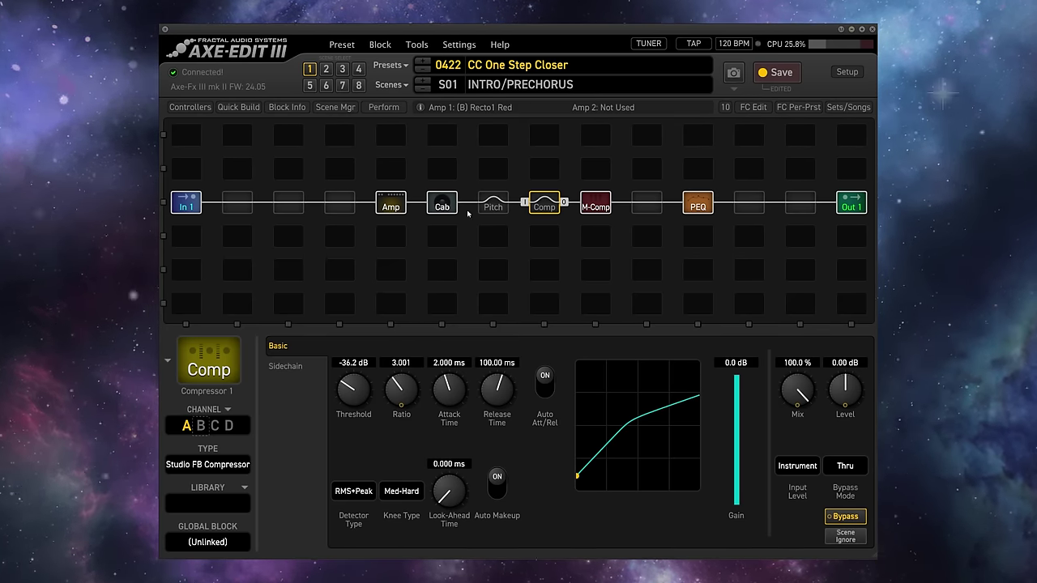
Lower Amp 1 channel B's gain to 5.54 and its bass to 1.28
click(391, 204)
drag(362, 387, 353, 385)
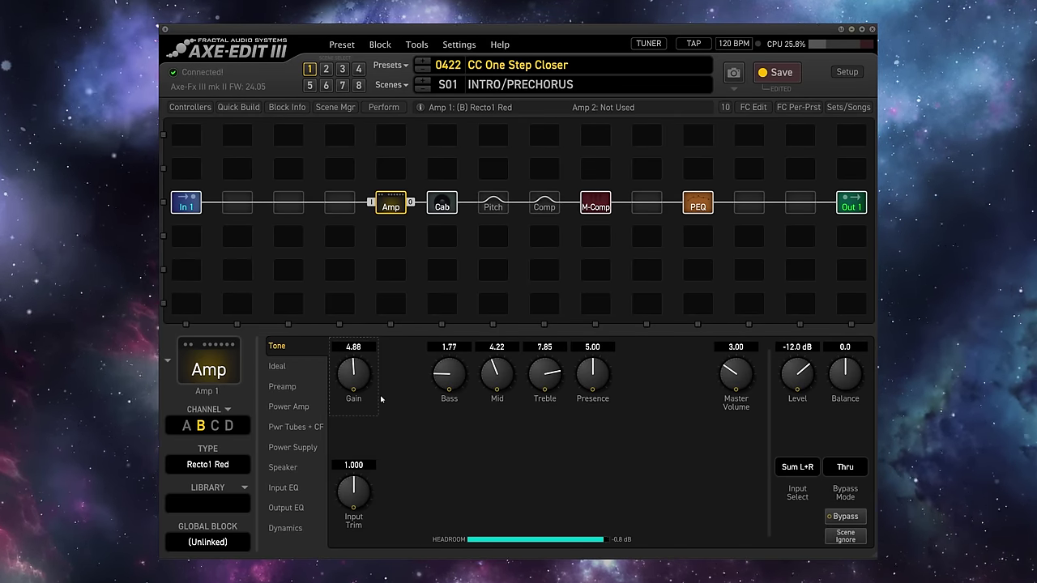
drag(365, 374, 370, 357)
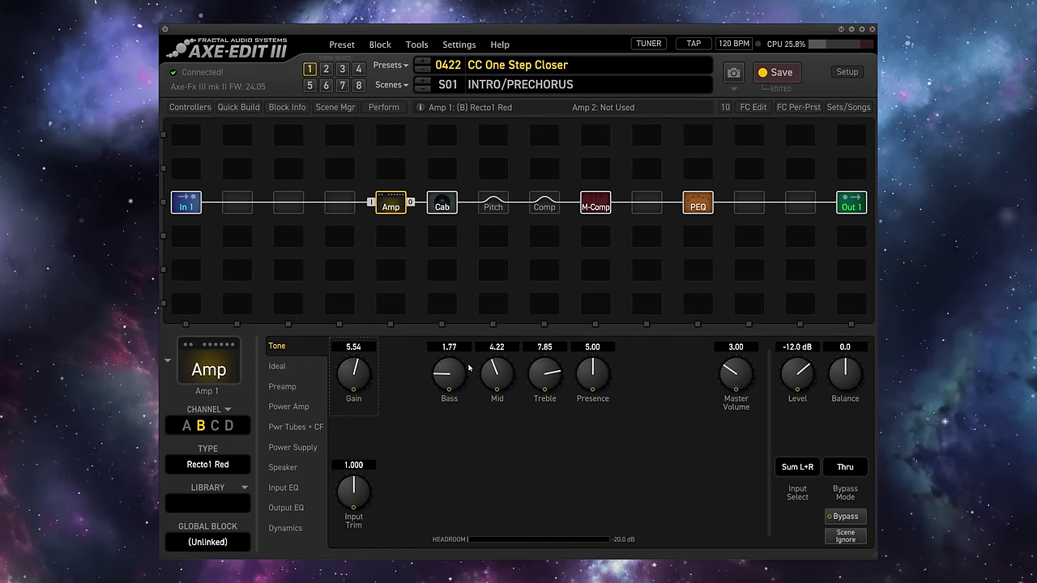
drag(453, 385, 447, 390)
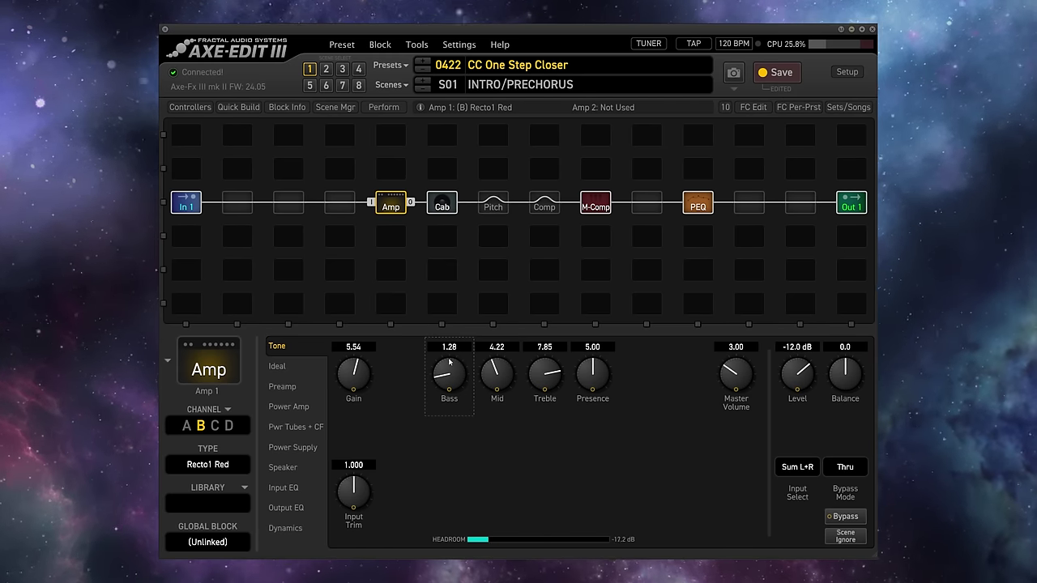
On Parametric EQ 1 channel B, set band 1's shelf to 150 Hz with -20 dB gain
click(699, 209)
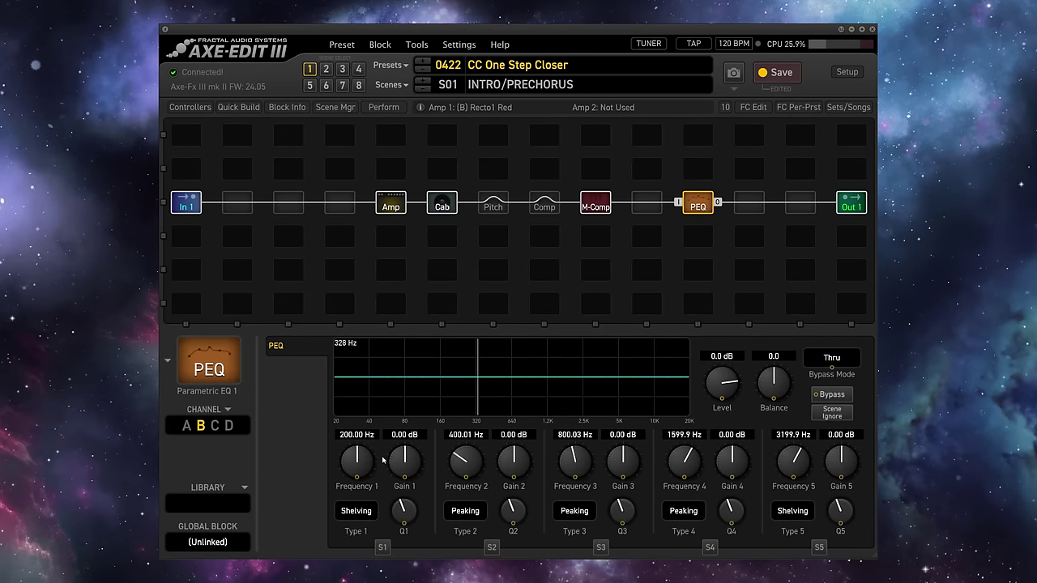
double_click(356, 435)
text(150)
key(Return)
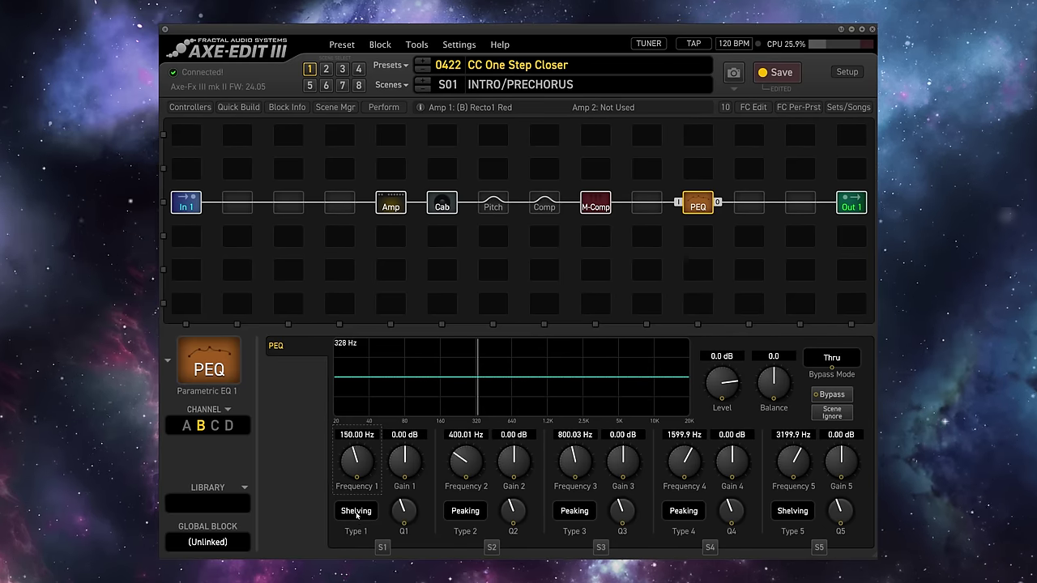
drag(404, 462, 405, 535)
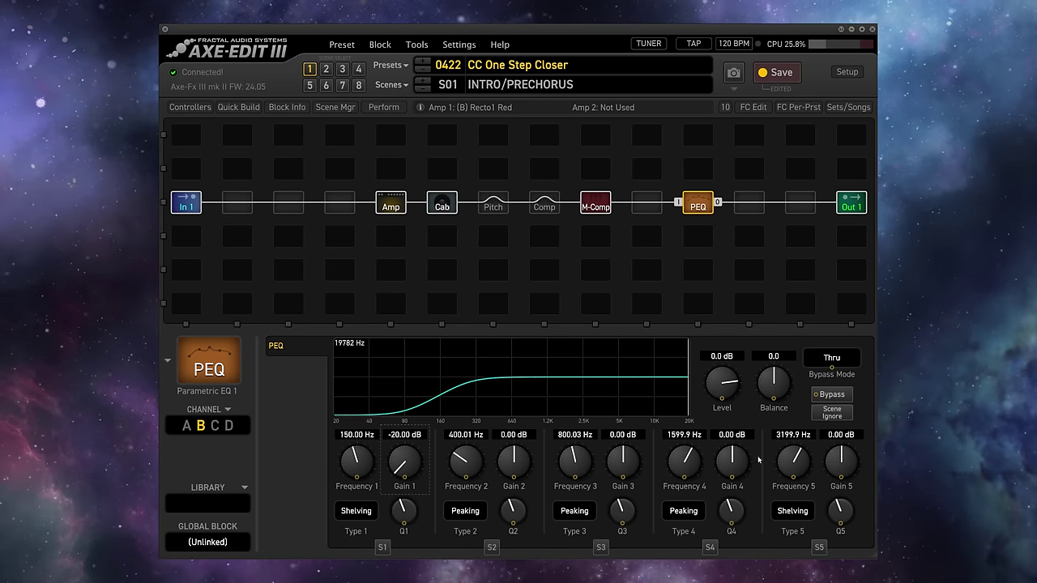
Set Parametric EQ 1 band 5's shelf to -20 dB at 9192.5 Hz
drag(849, 462, 816, 556)
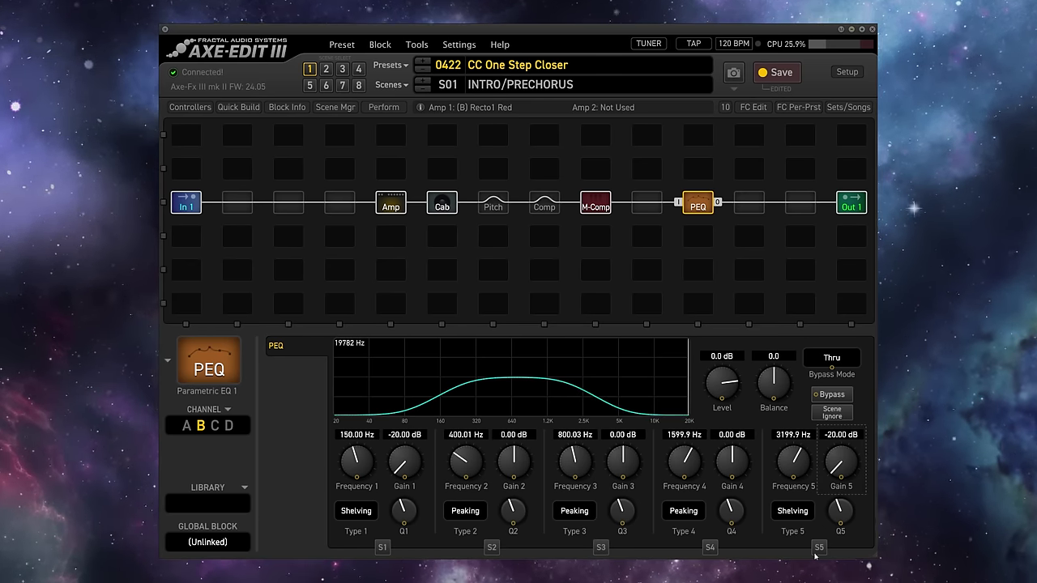
mouse_move(824, 511)
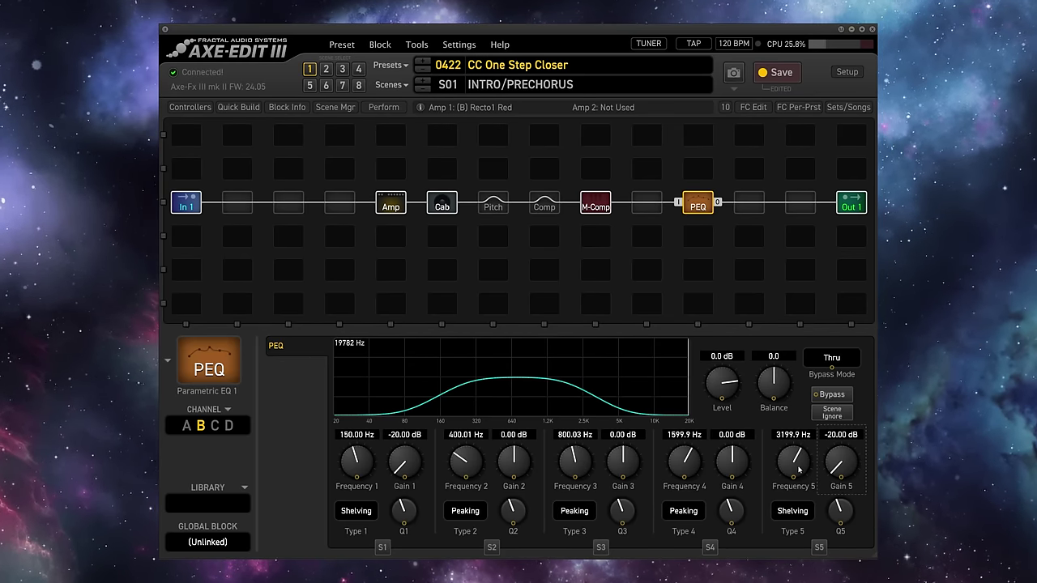
scroll(794, 468, up, 5)
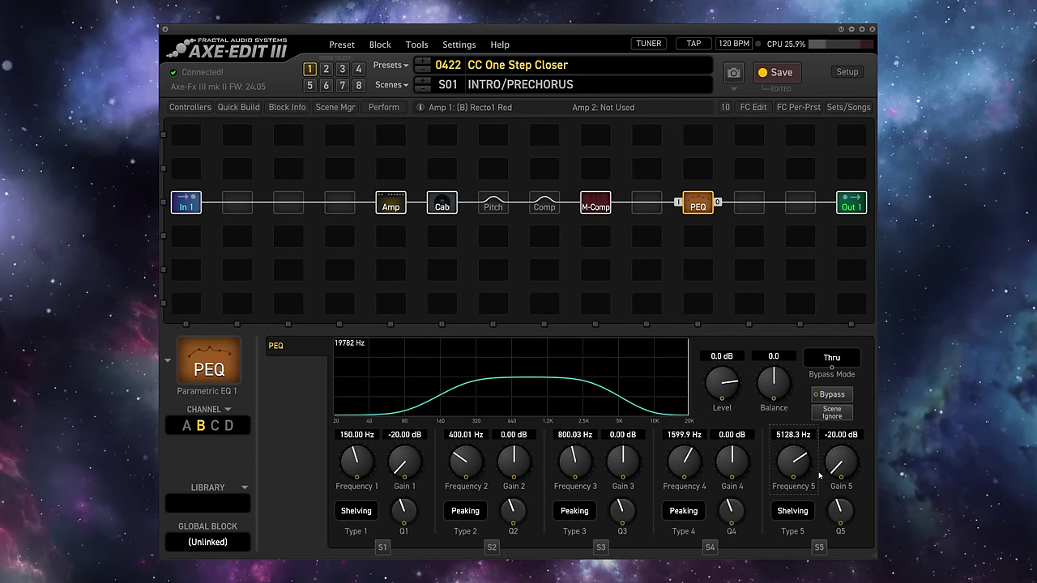
scroll(799, 472, up, 3)
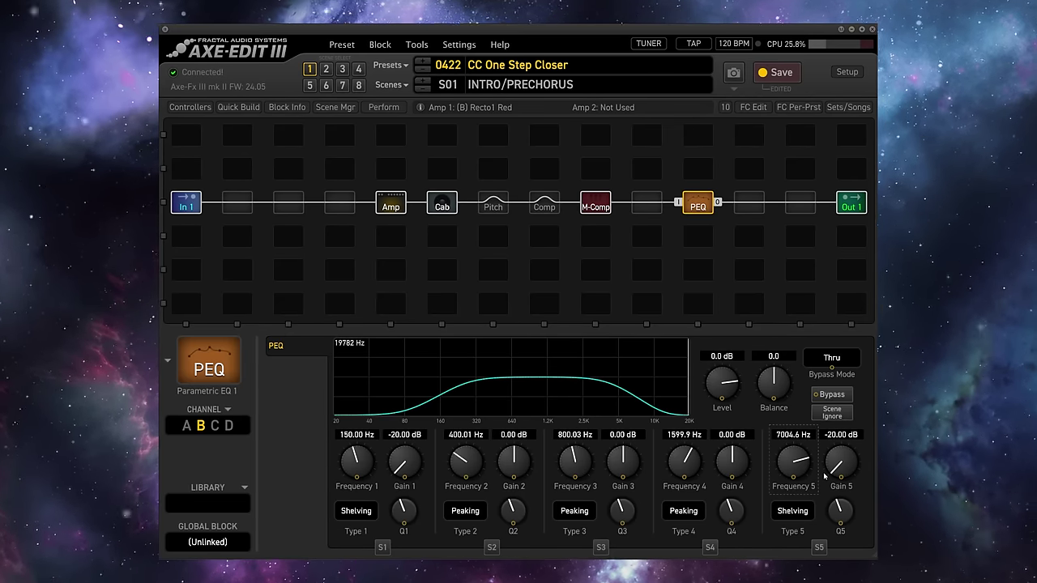
scroll(798, 460, up, 3)
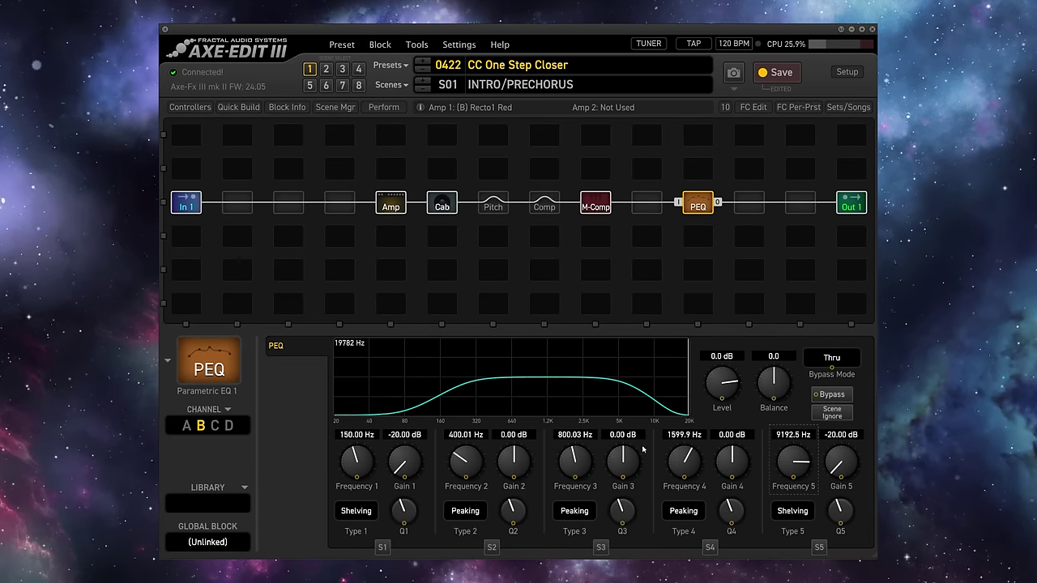
Boost Parametric EQ 1's peaking band 3 by 3.19 dB at 585.77 Hz
drag(582, 467, 630, 459)
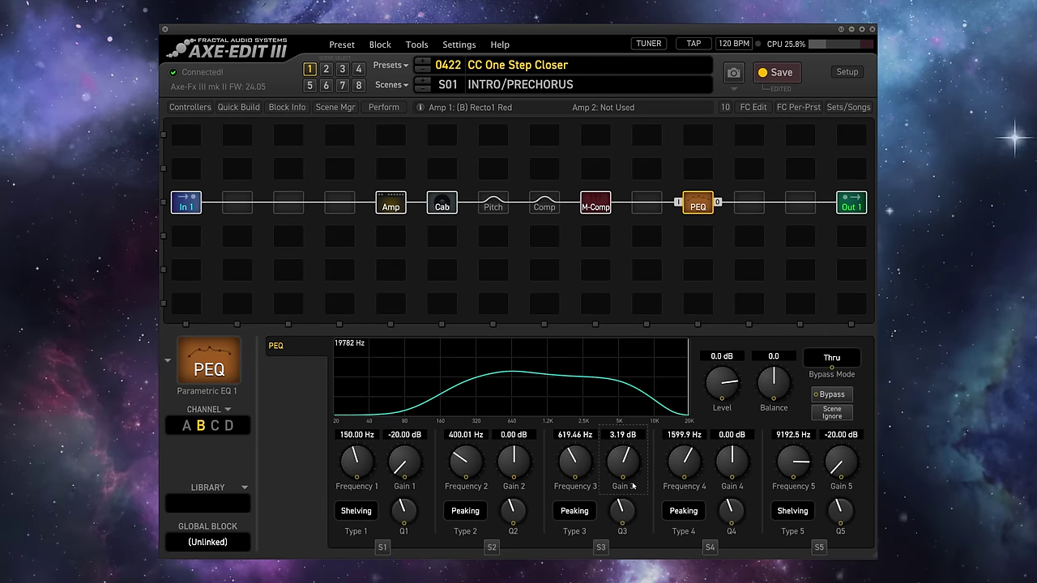
drag(573, 466, 577, 467)
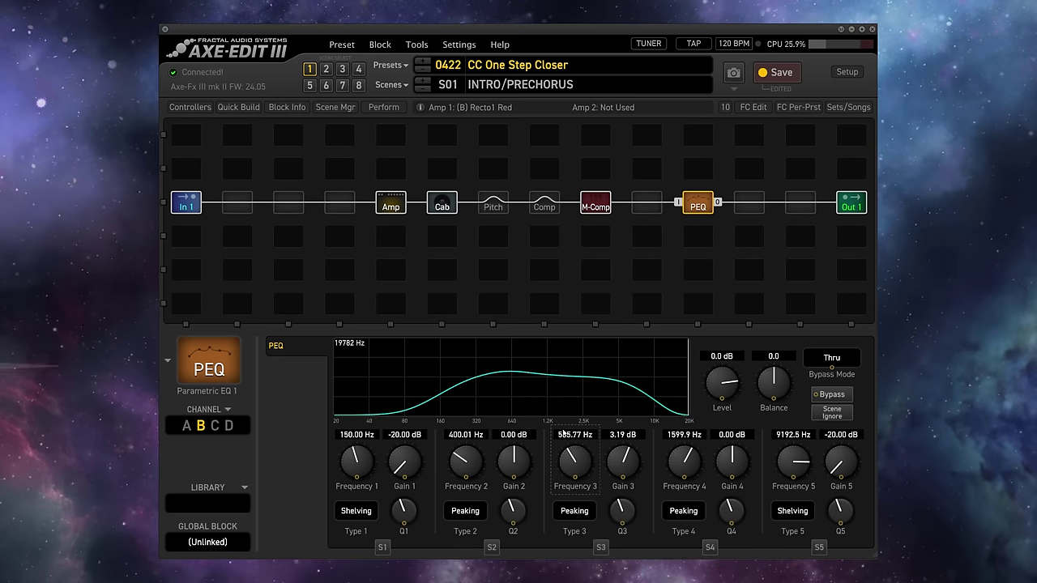
Set Parametric EQ 1 channel B's peaking band 3 to 609.66 Hz with 1.74 dB gain
scroll(586, 468, up, 3)
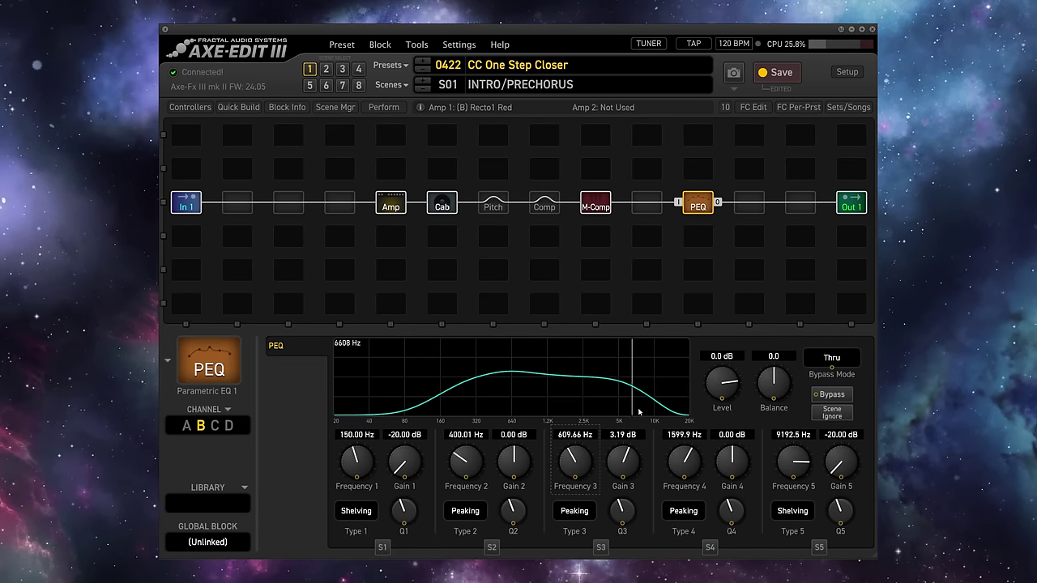
scroll(624, 462, down, 5)
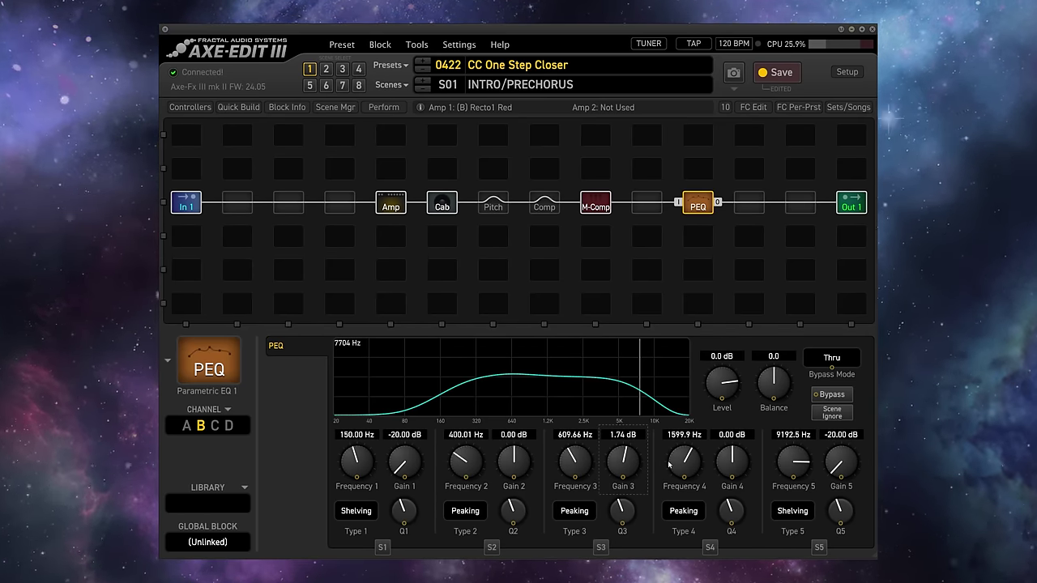
click(506, 267)
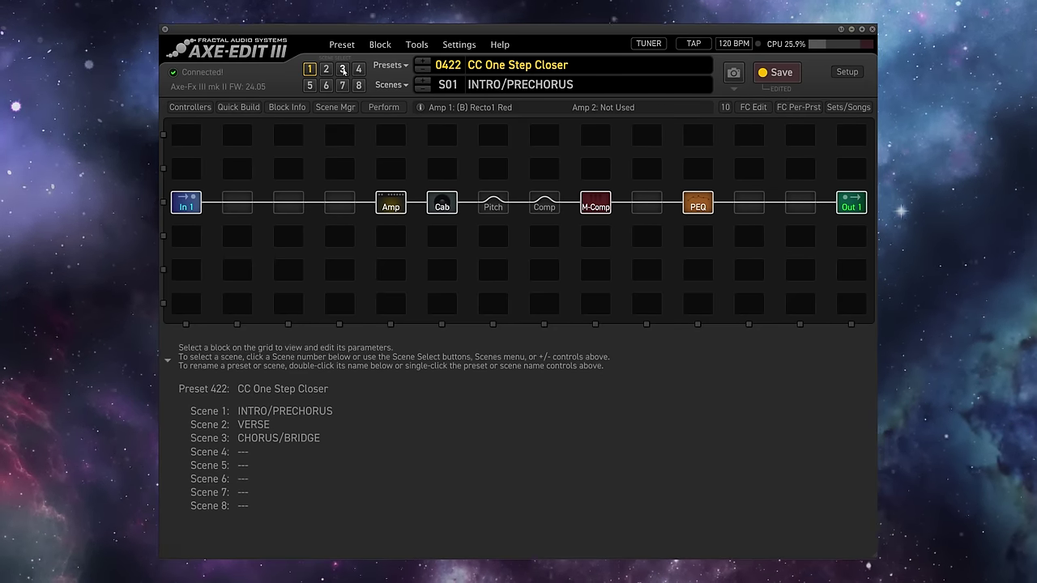
Select the CHORUS/BRIDGE scene, then switch to REAPER and audition the soloed guitar tracks from where the loud section resumes after the quiet passage
click(343, 71)
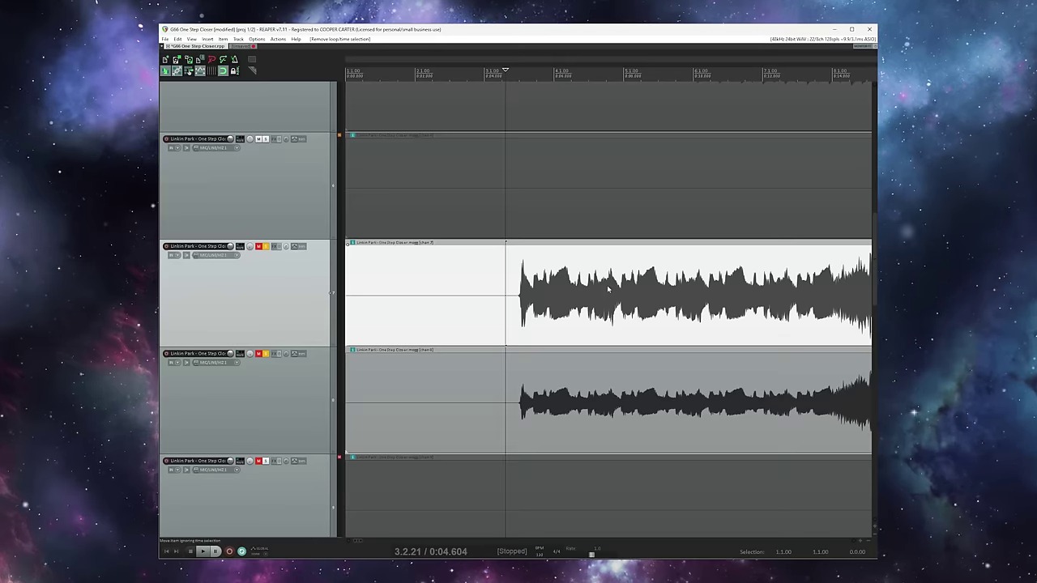
click(479, 273)
scroll(479, 273, up, 5)
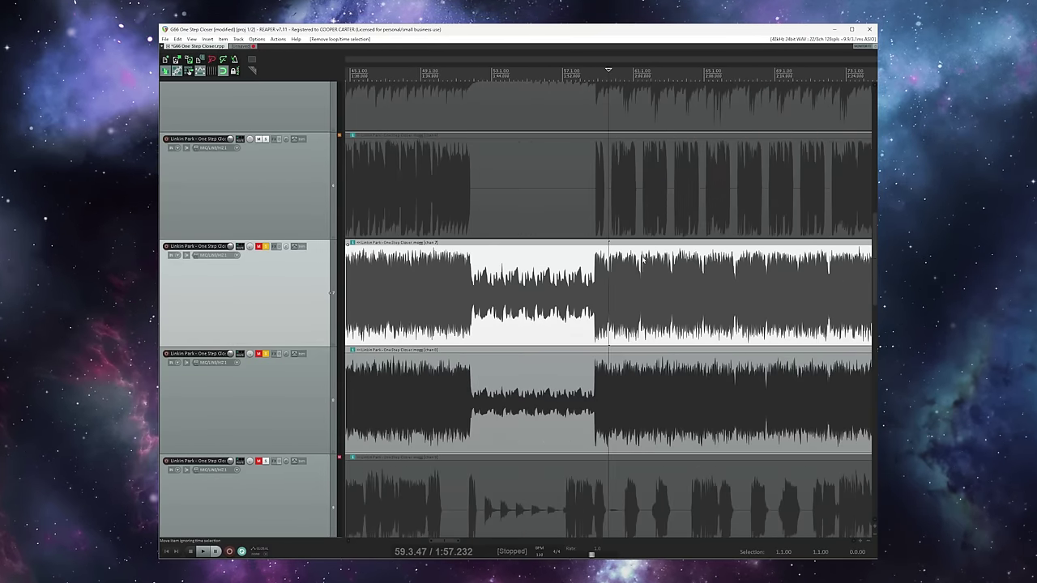
click(595, 283)
key(space)
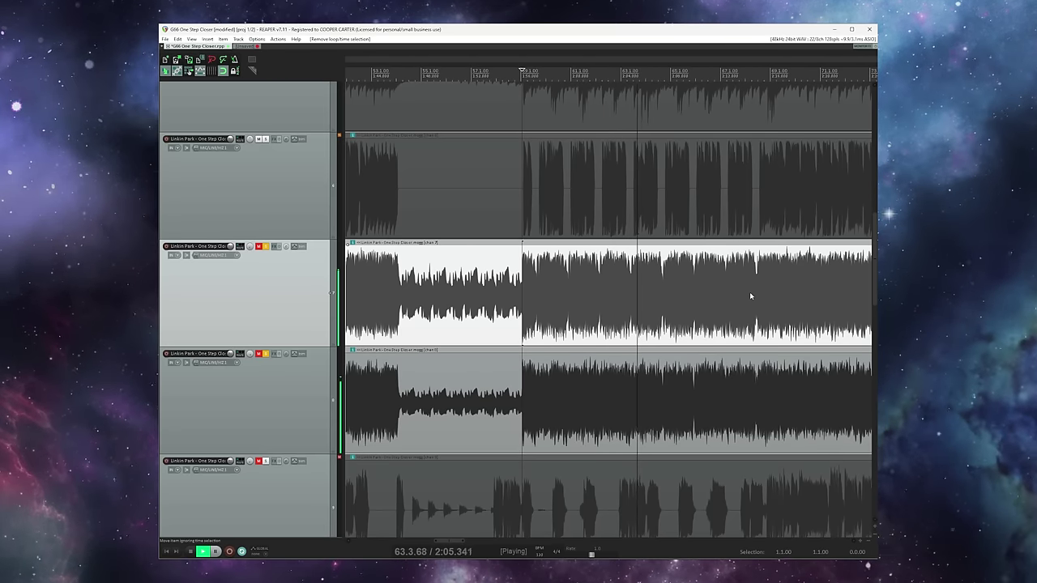
key(space)
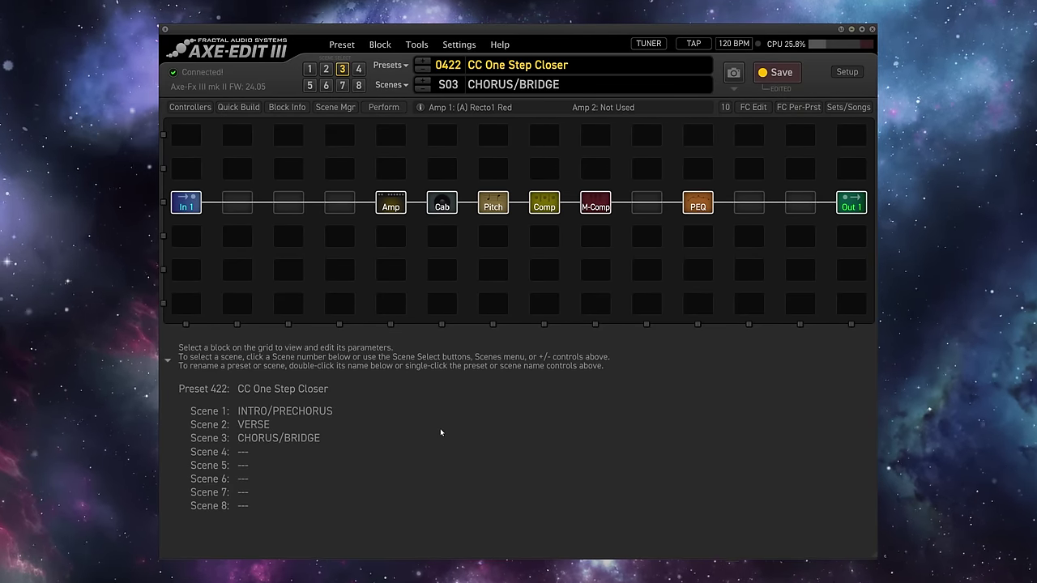
Copy Cab 1's channel A settings to channel B and switch the cab to channel B in the CHORUS/BRIDGE scene
click(390, 201)
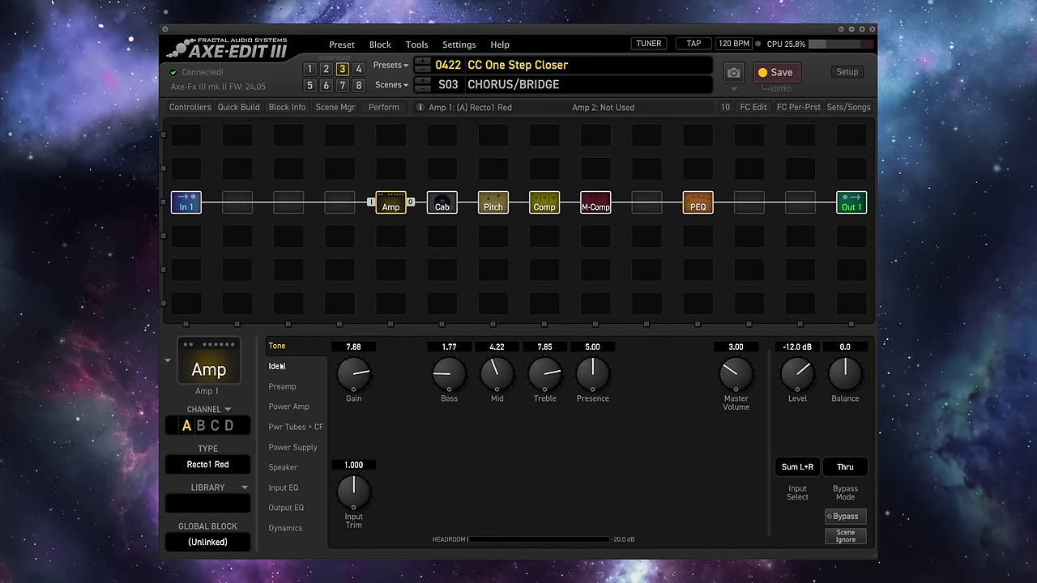
click(443, 205)
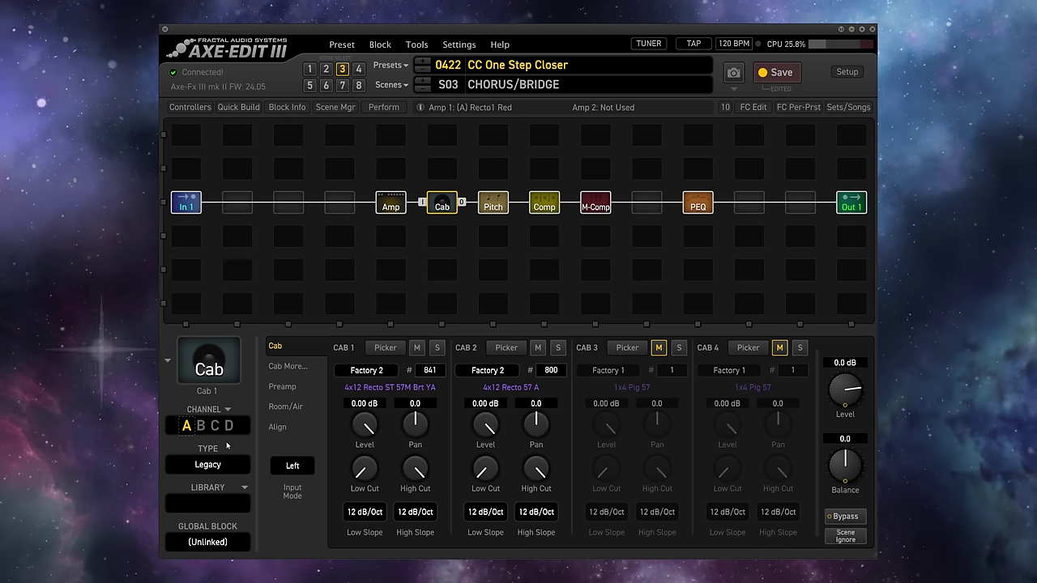
right_click(236, 421)
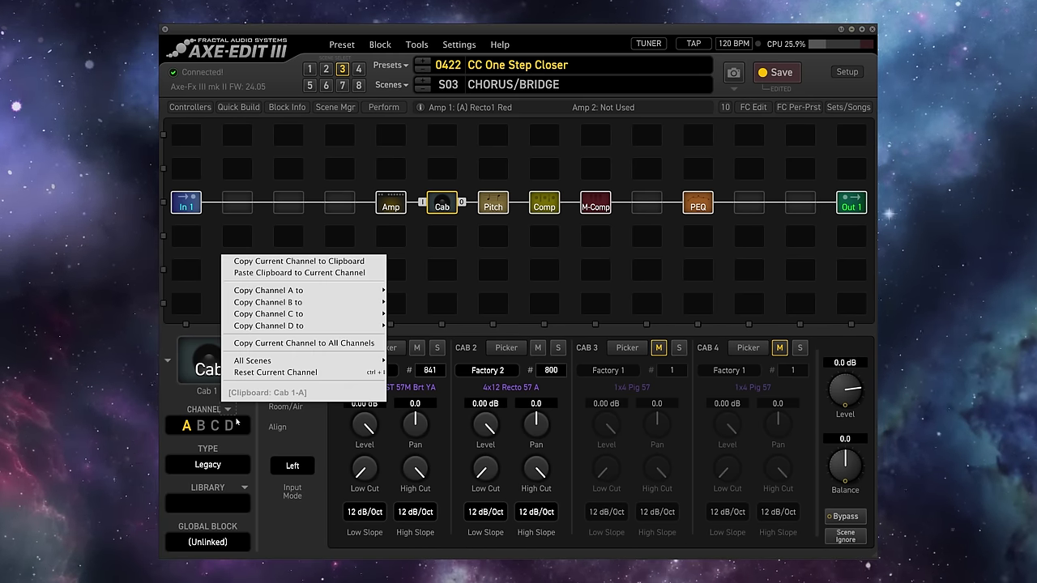
click(410, 288)
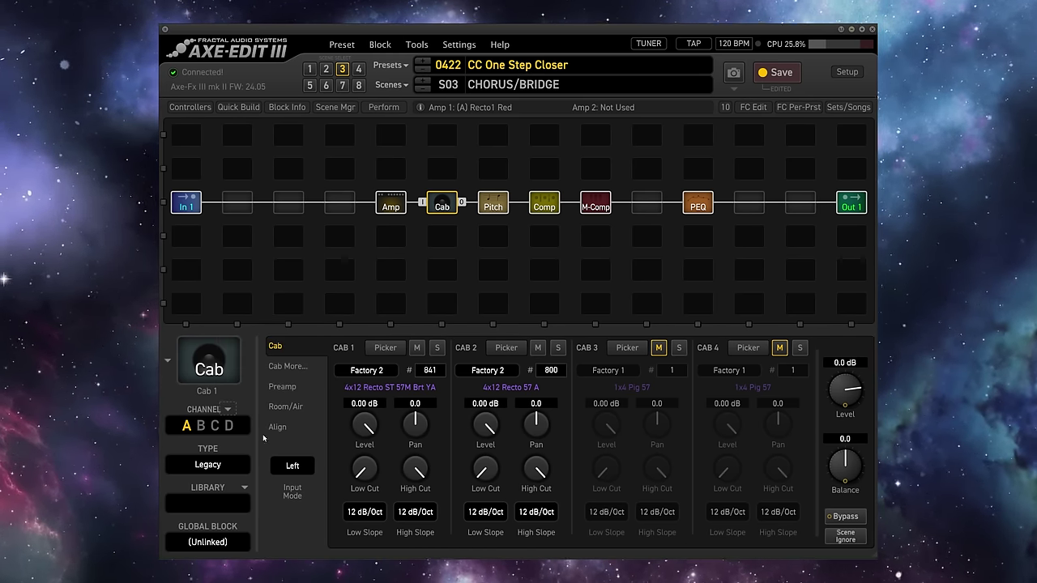
click(199, 426)
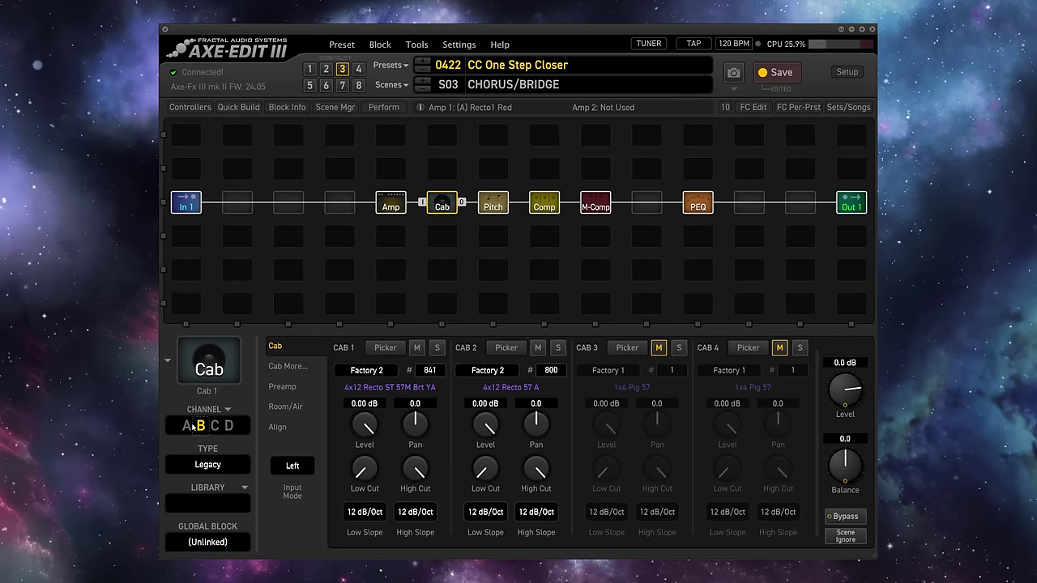
Search the IRs for RECTO, audition several Recto cabs in the Cab 2 slot and choose Legacy 130, 4x12 RECTO NEW MIX
click(507, 348)
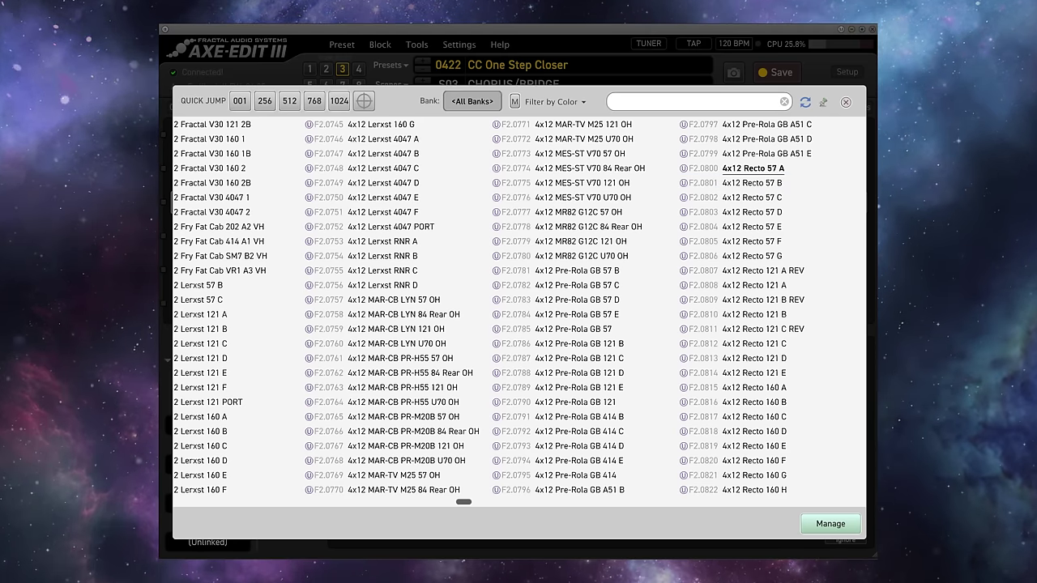
text(RECTO)
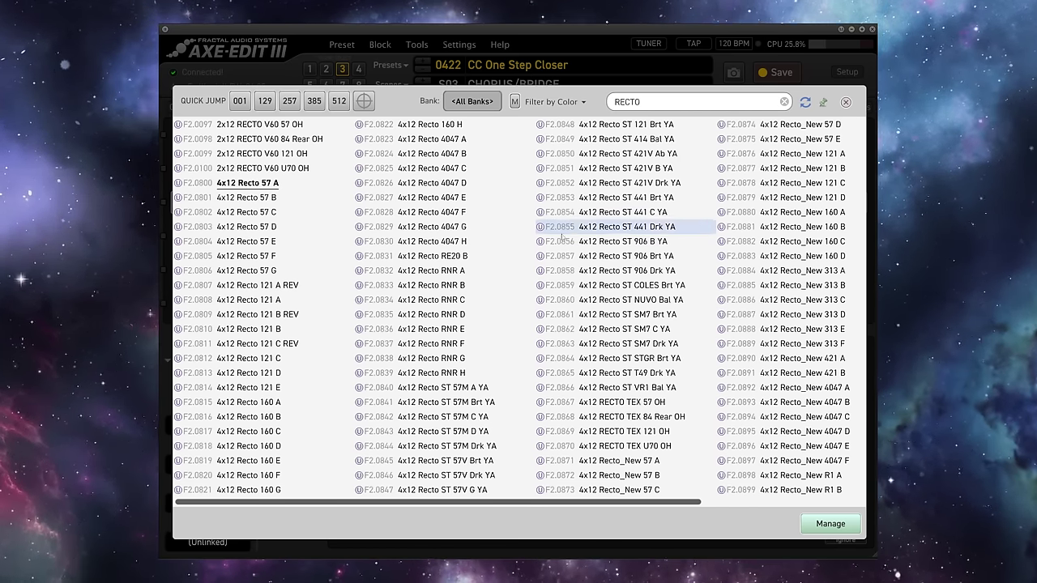
click(272, 301)
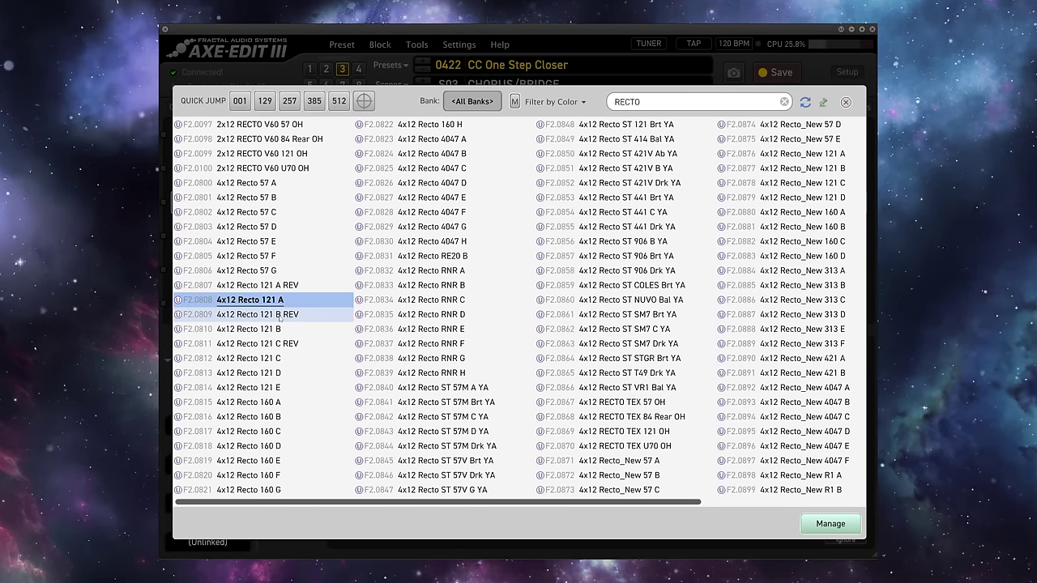
click(783, 155)
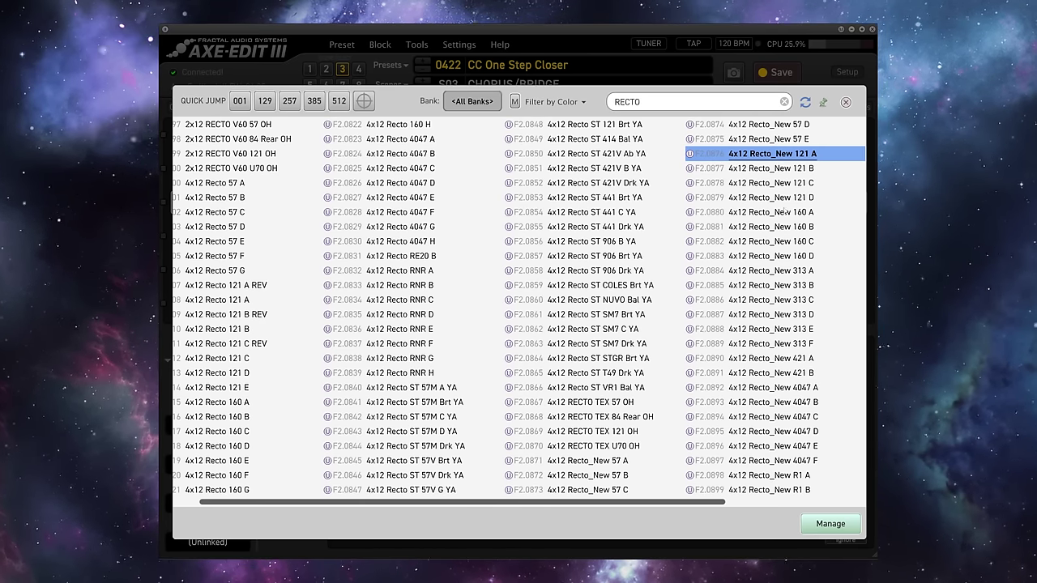
drag(688, 503, 845, 524)
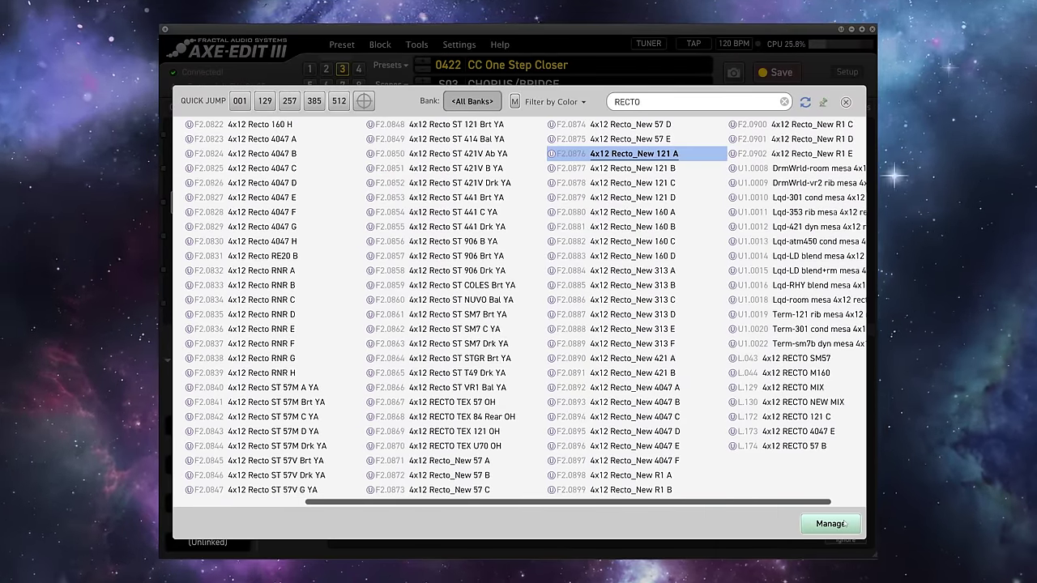
click(640, 169)
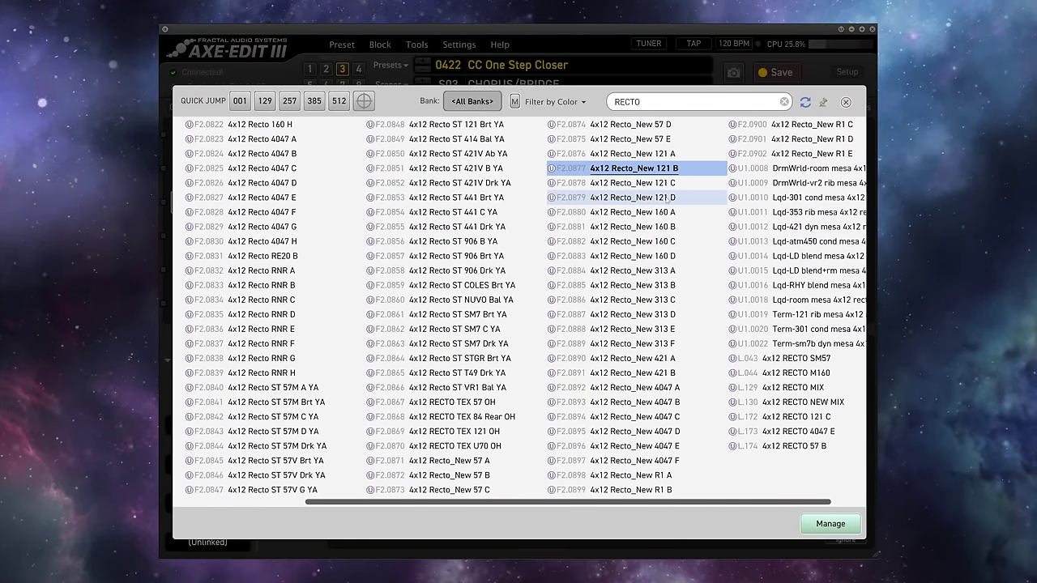
click(810, 375)
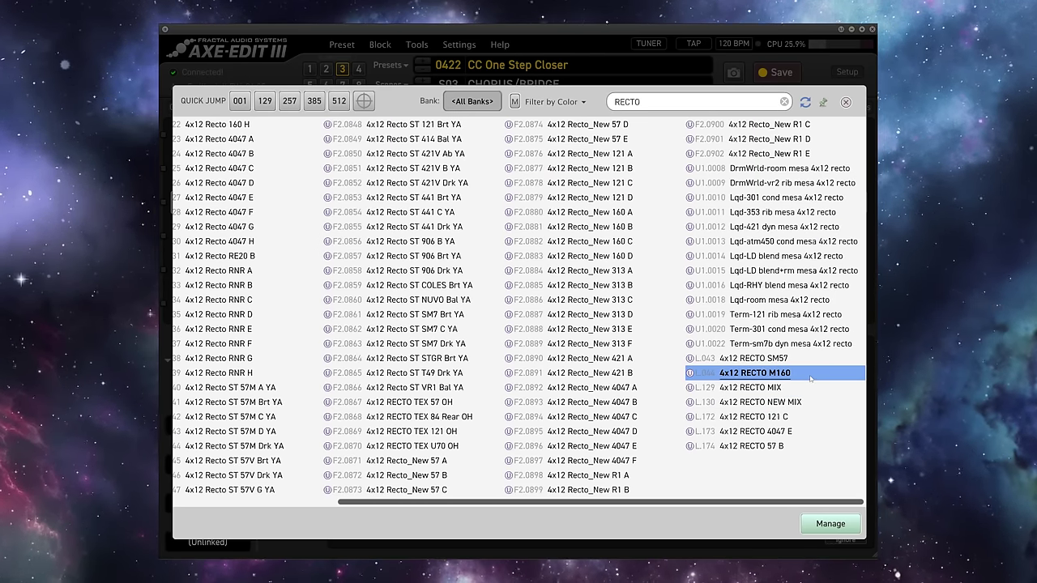
click(806, 388)
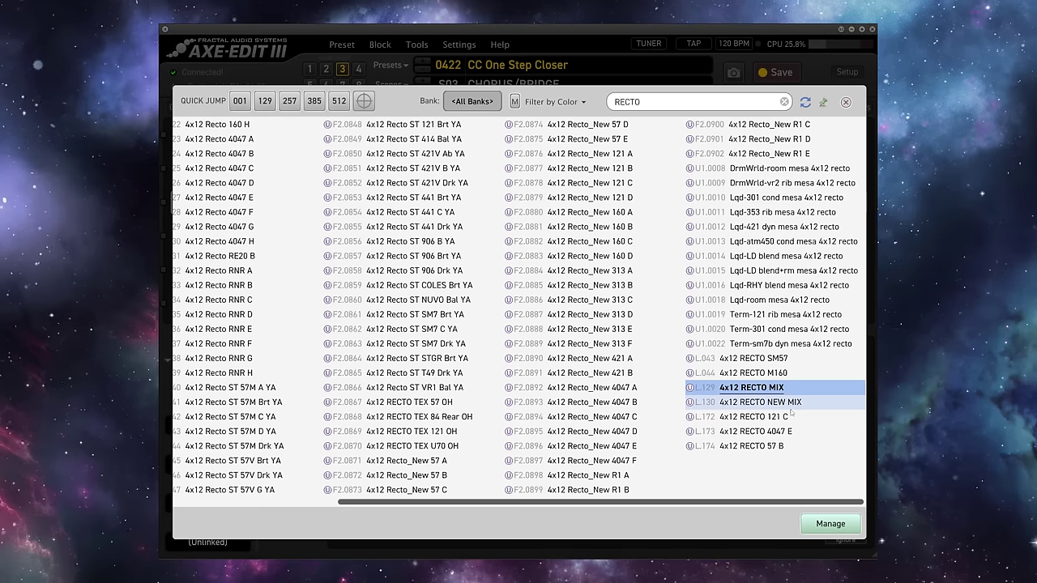
click(791, 408)
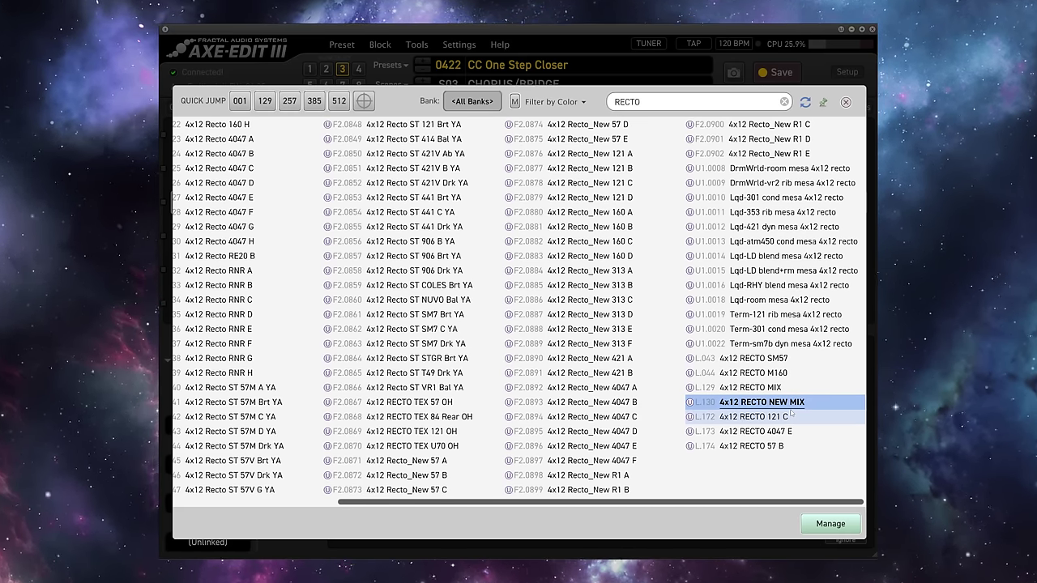
click(846, 101)
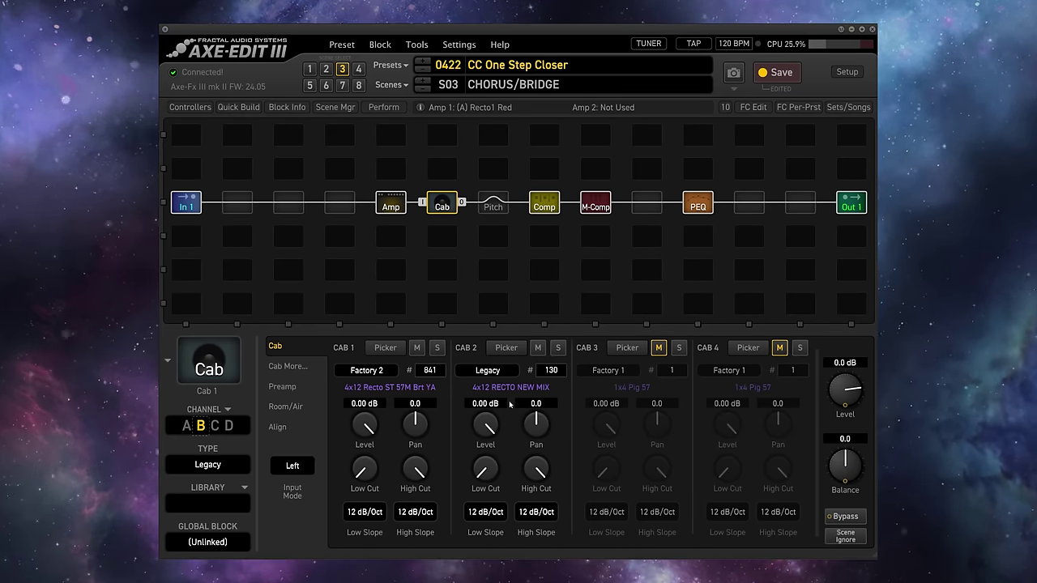
Review the chorus scene's amp, cab, compressor, multiband compressor and parametric EQ settings
click(391, 206)
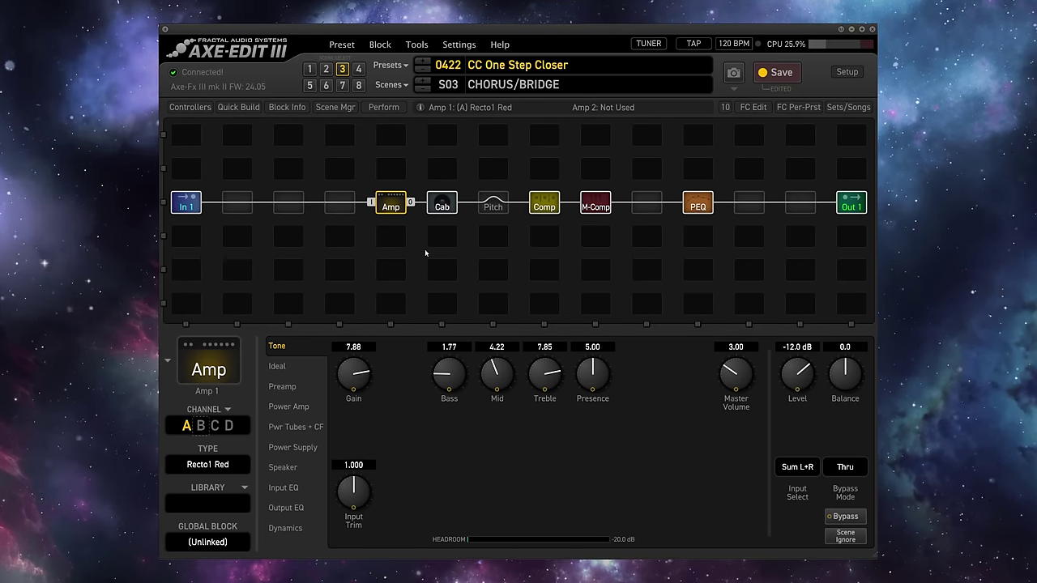
click(445, 207)
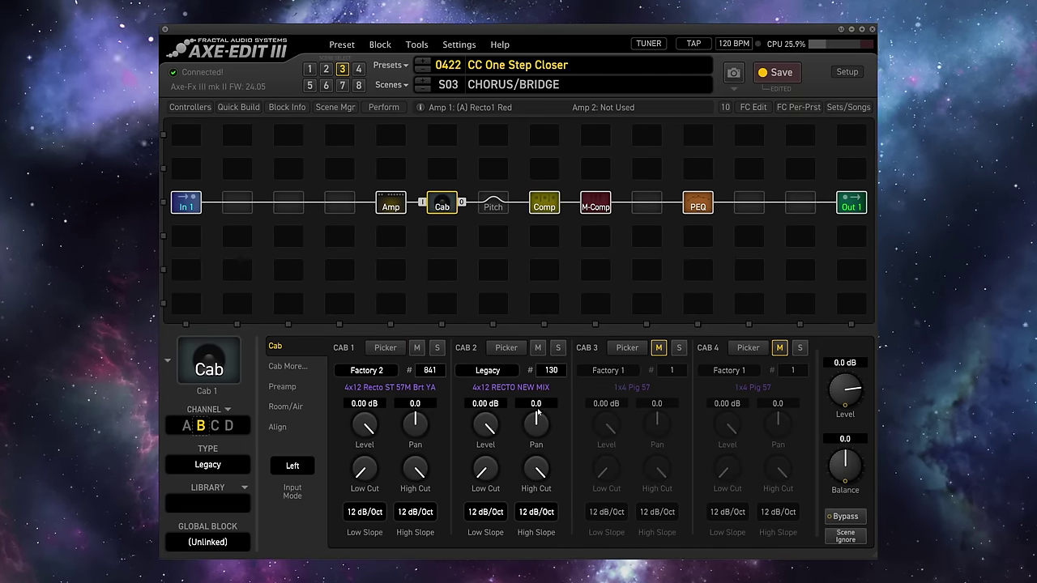
click(543, 205)
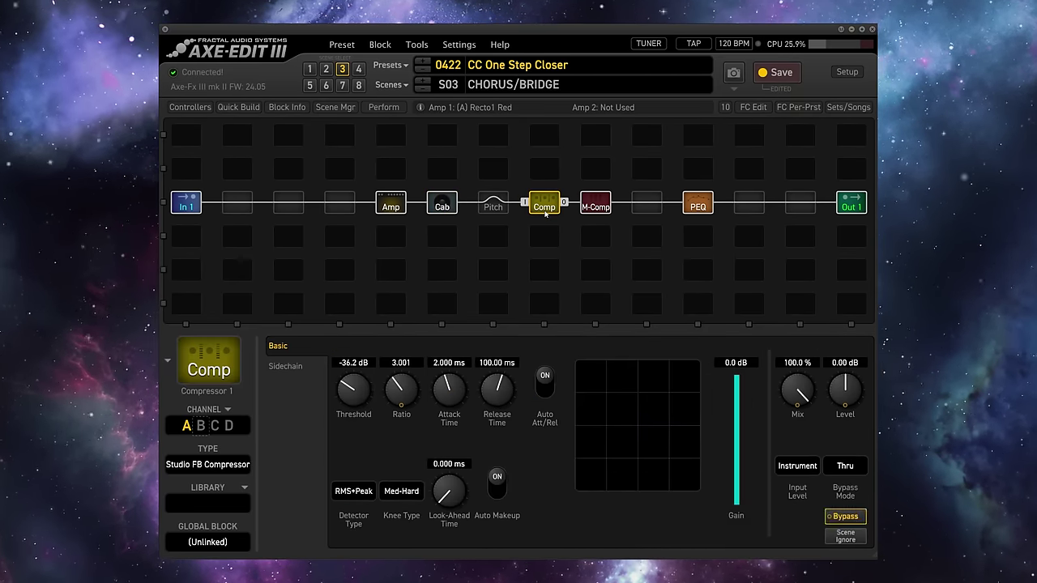
click(599, 208)
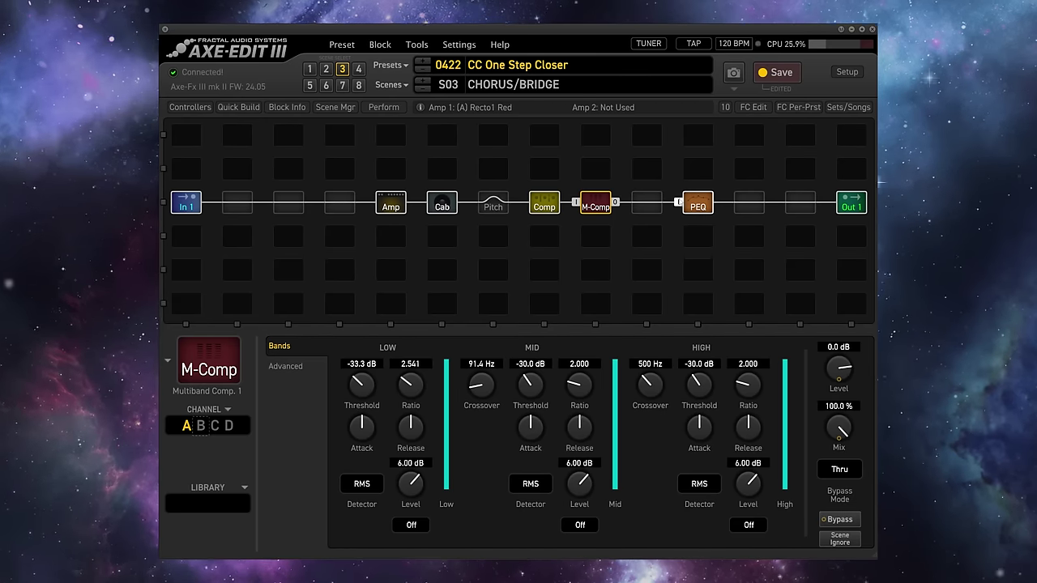
click(698, 207)
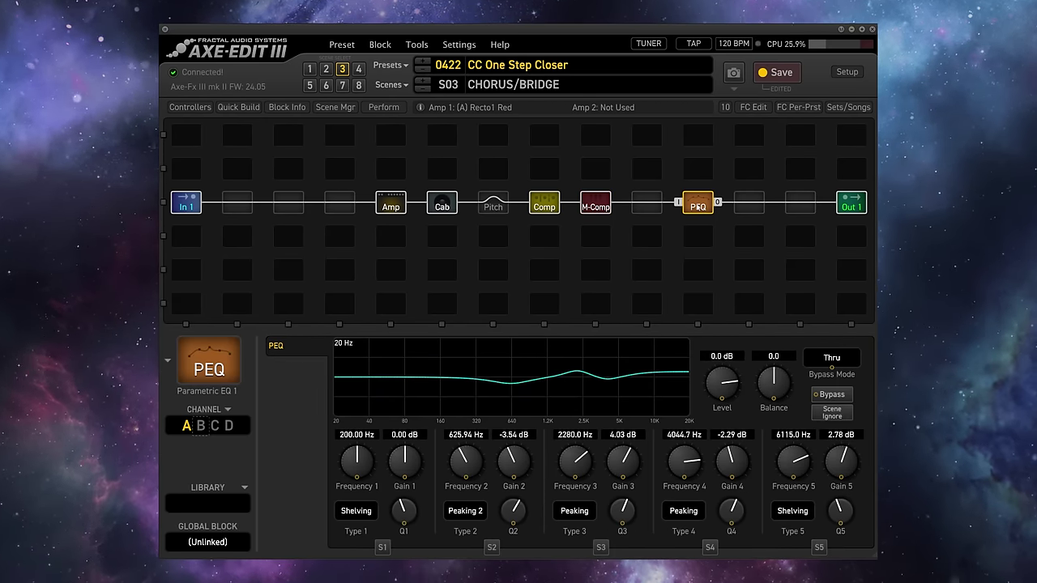
Insert a Reverb 1 block directly after the parametric EQ and set its type to Studio
right_click(752, 208)
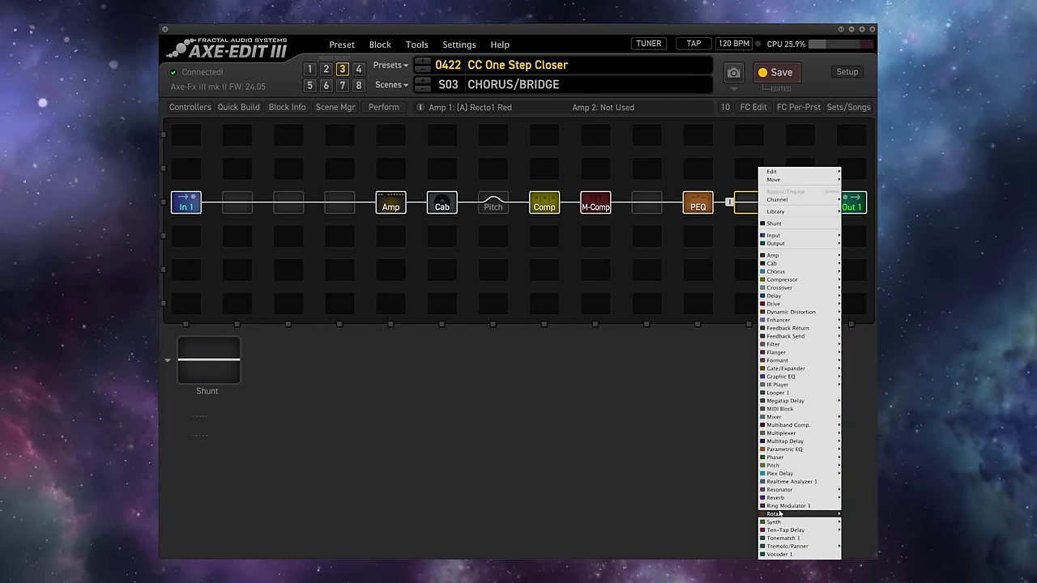
click(849, 491)
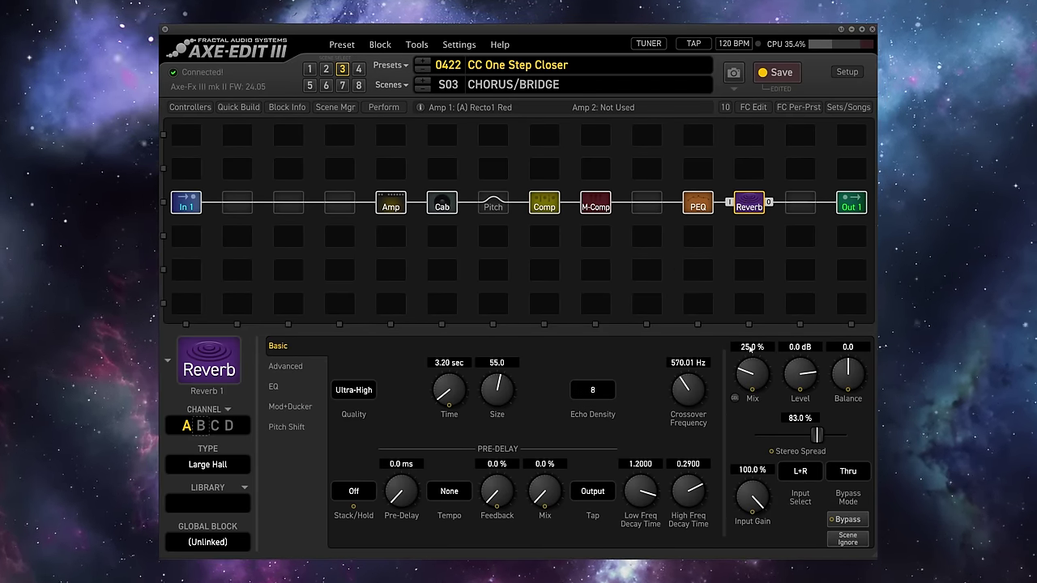
click(201, 470)
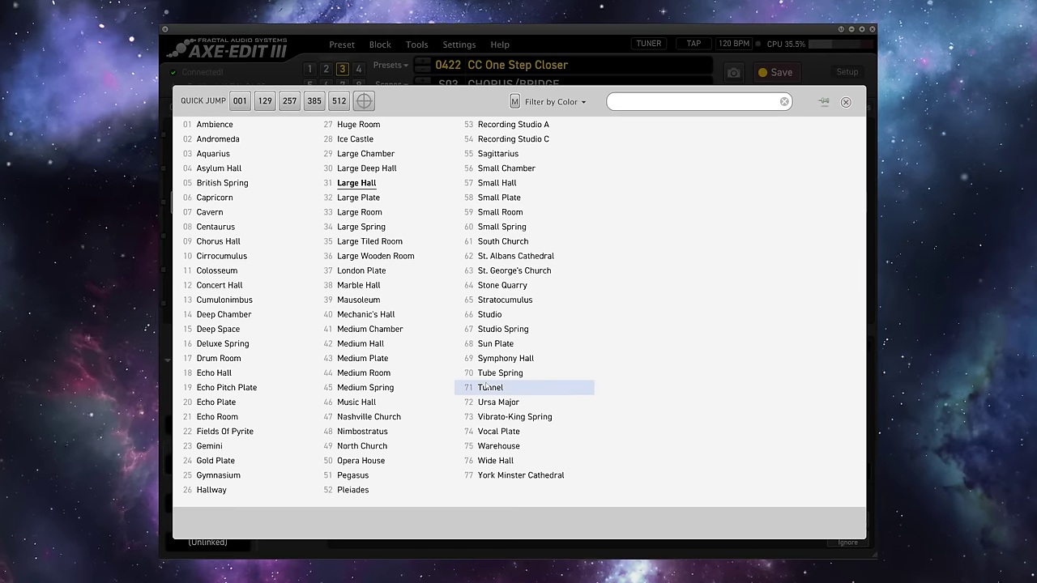
click(489, 315)
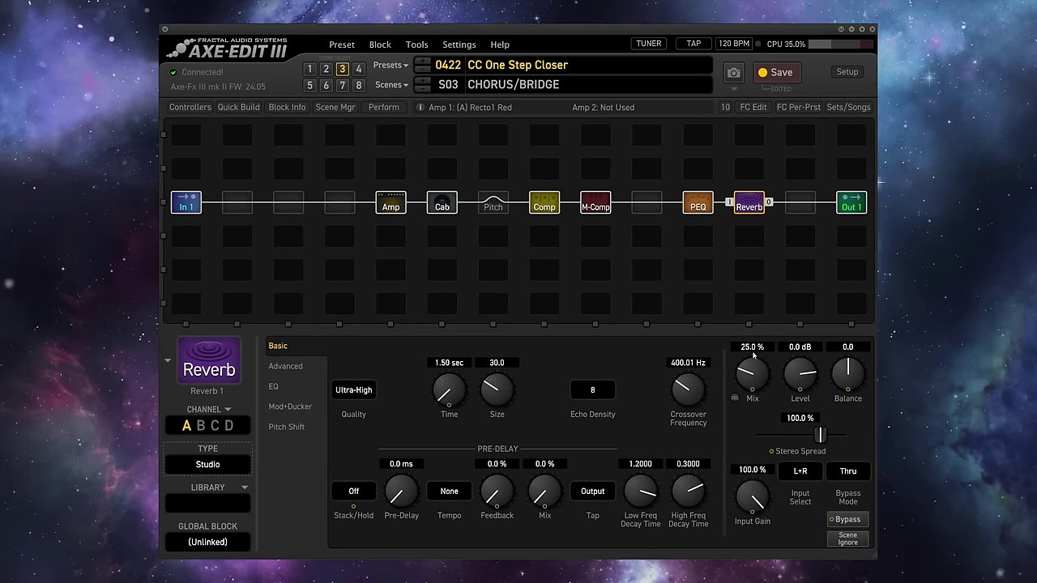
Set Reverb 1's mix to 10% and its time to 0.5 seconds
click(754, 349)
text(10)
key(Return)
click(437, 363)
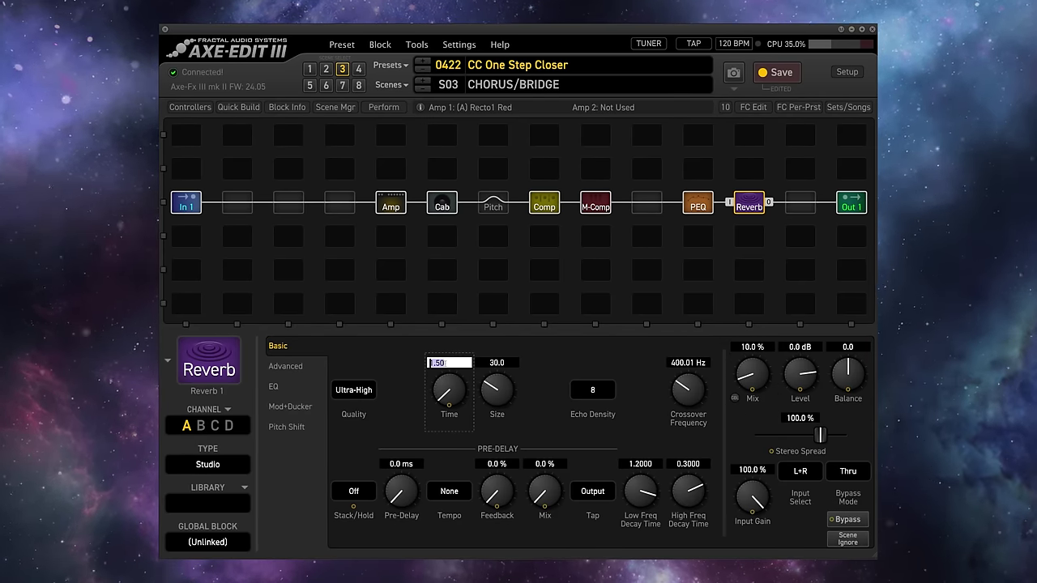
text(0.5)
key(Return)
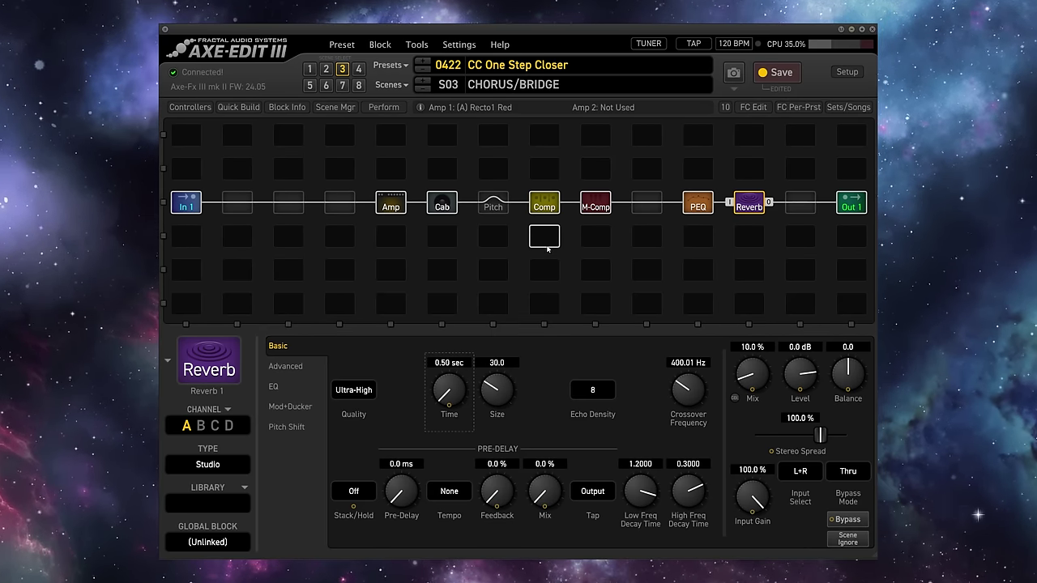
Engage the Pitch 1 dual detune block in the CHORUS/BRIDGE scene
click(390, 203)
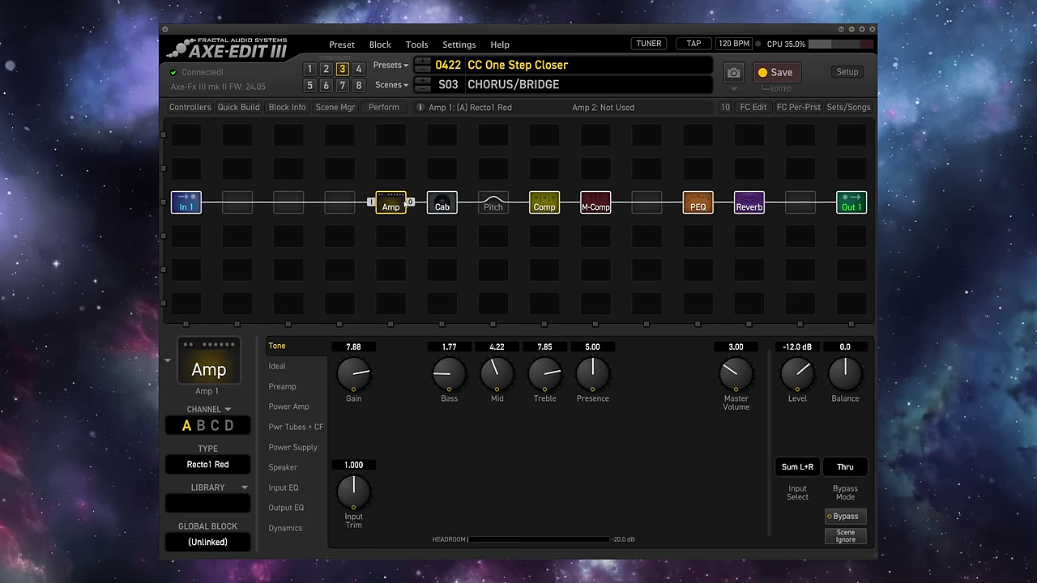
click(496, 207)
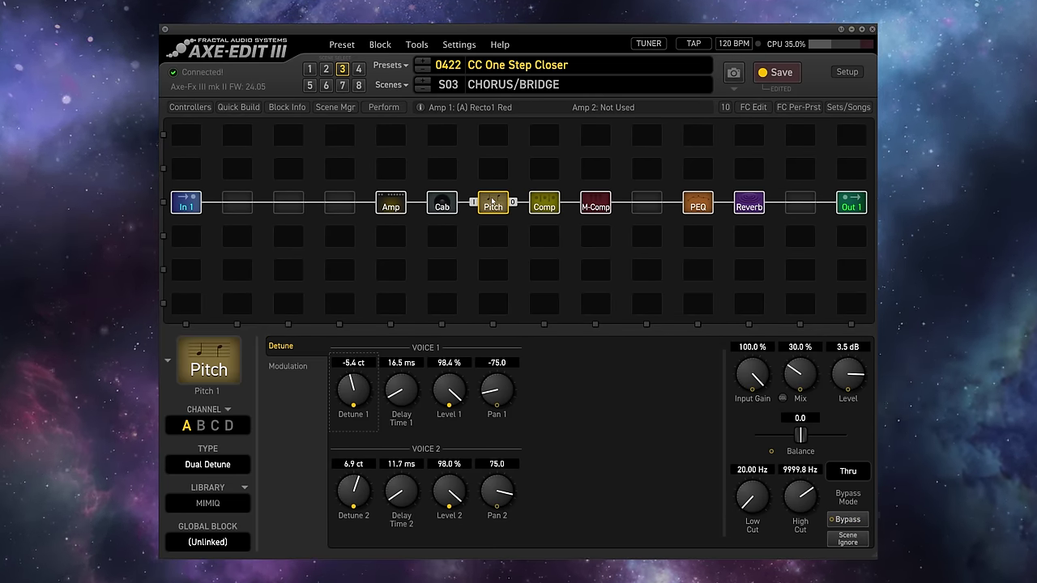
Copy Pitch 1's channel A settings to channel B and use channel B in the CHORUS/BRIDGE scene
click(227, 409)
mouse_move(286, 292)
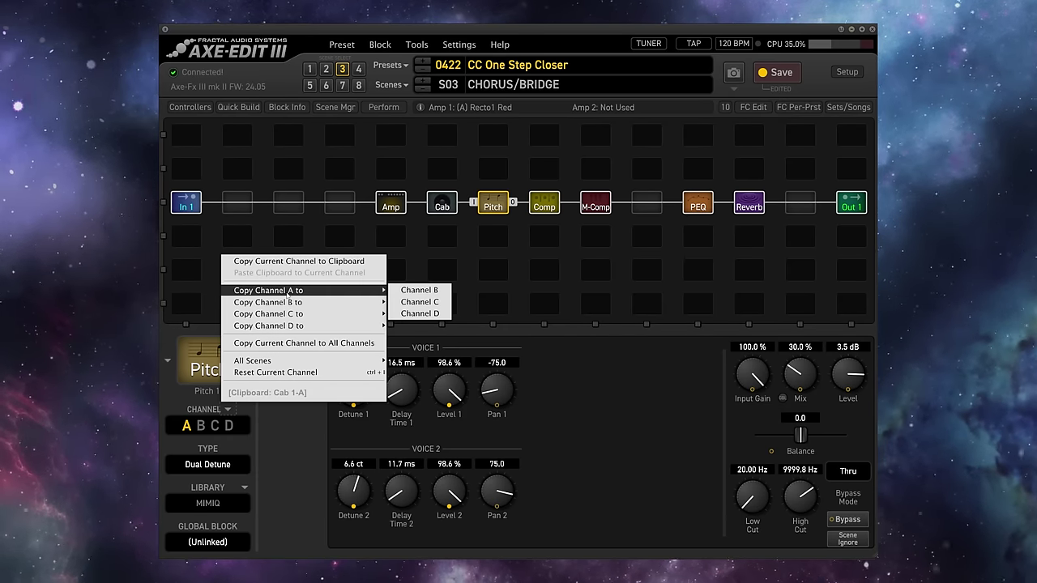
click(200, 427)
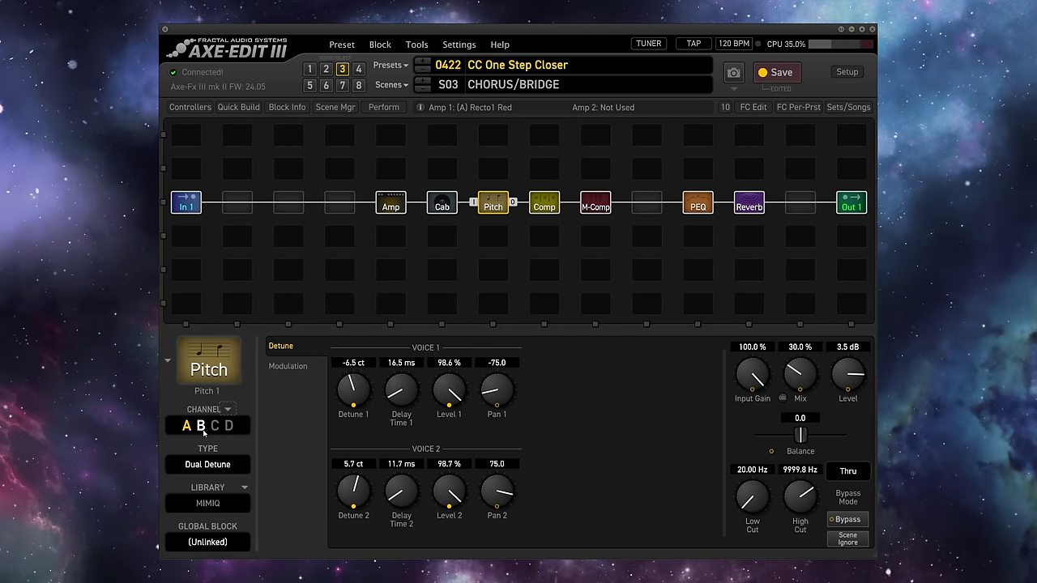
click(201, 428)
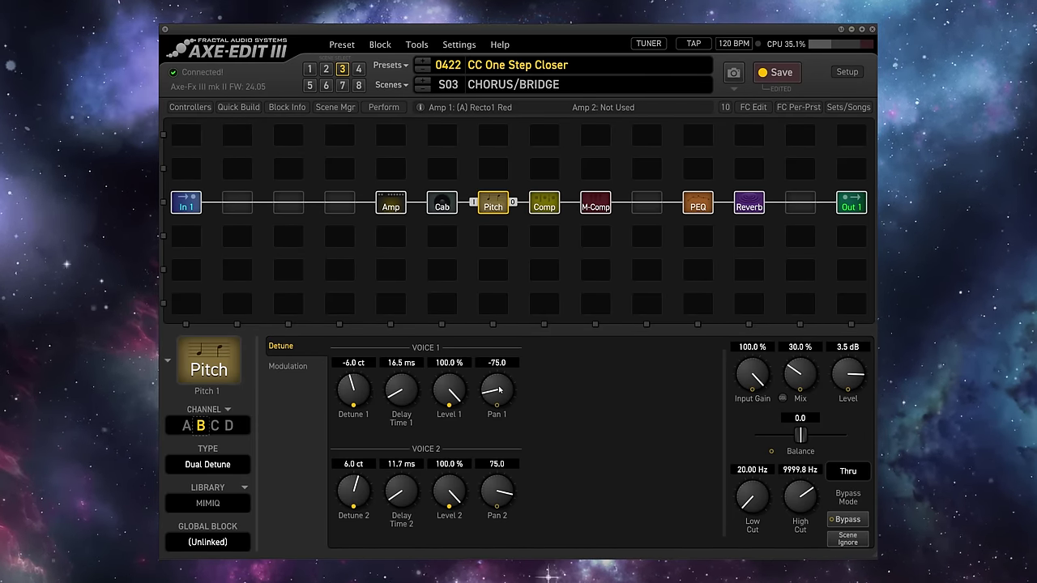
Widen Pitch 1 channel B by setting Pan 1 to -100 and Pan 2 to 100, and set its mix to 45%
drag(498, 392, 496, 486)
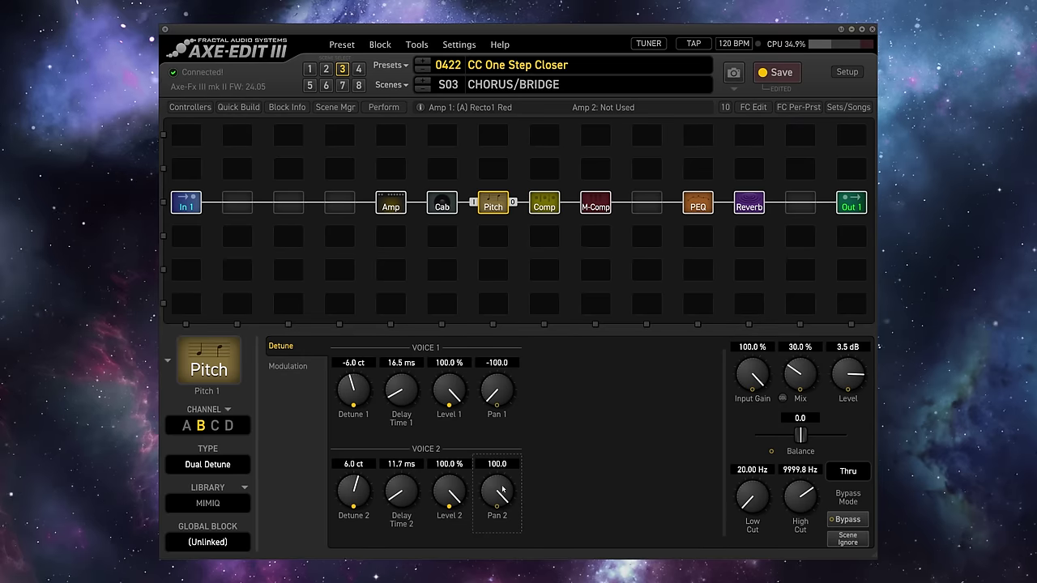
double_click(792, 348)
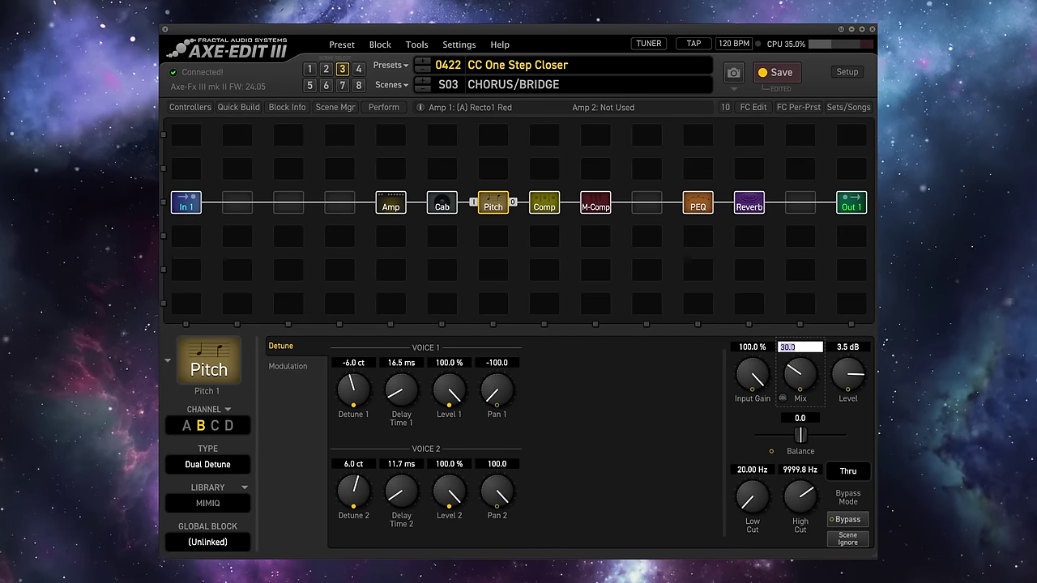
text(45)
key(Return)
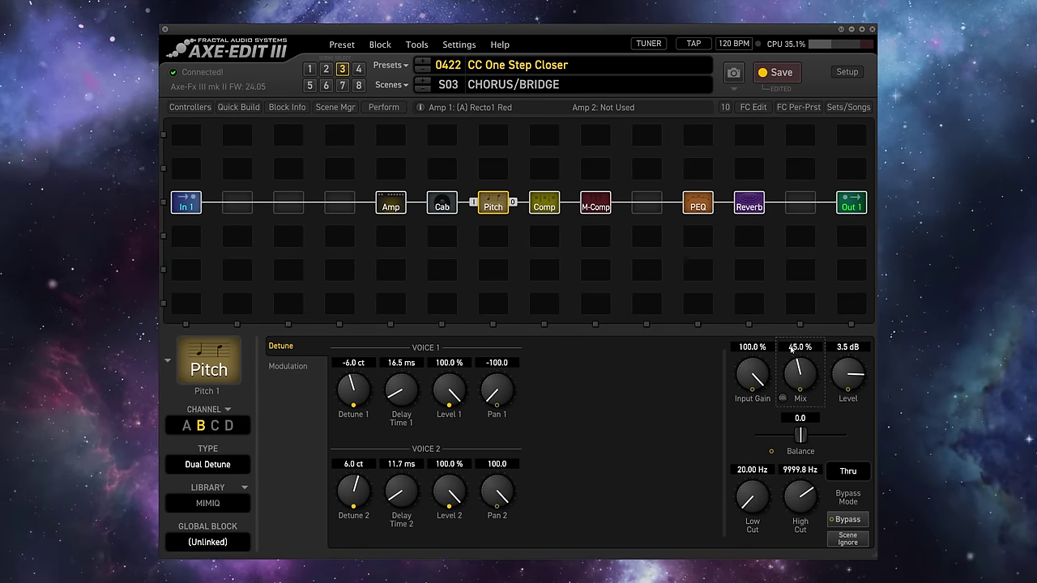
Compare the VERSE and CHORUS/BRIDGE scenes, finishing on the INTRO/PRECHORUS scene
click(325, 69)
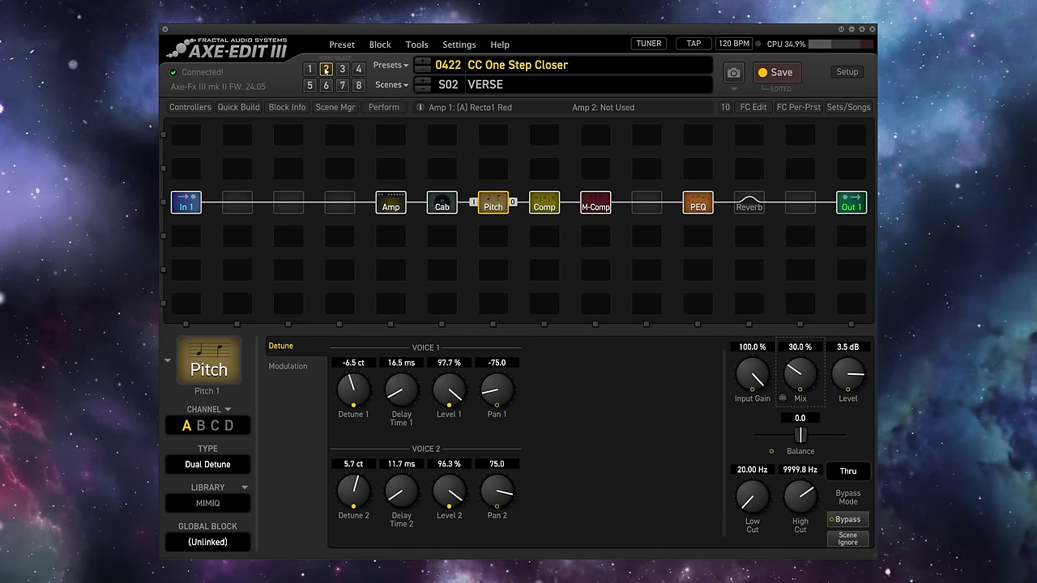
click(341, 71)
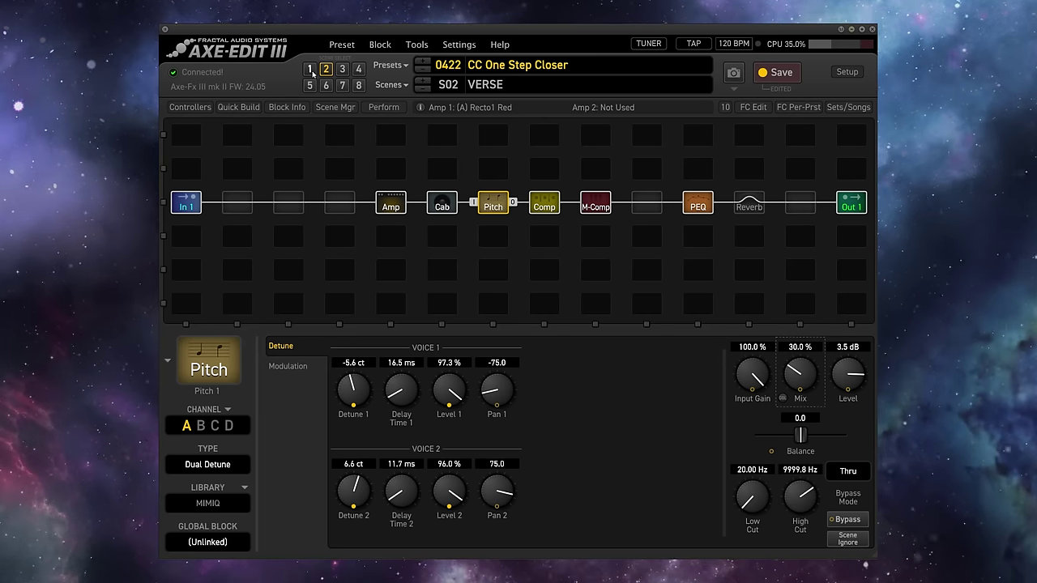
click(310, 70)
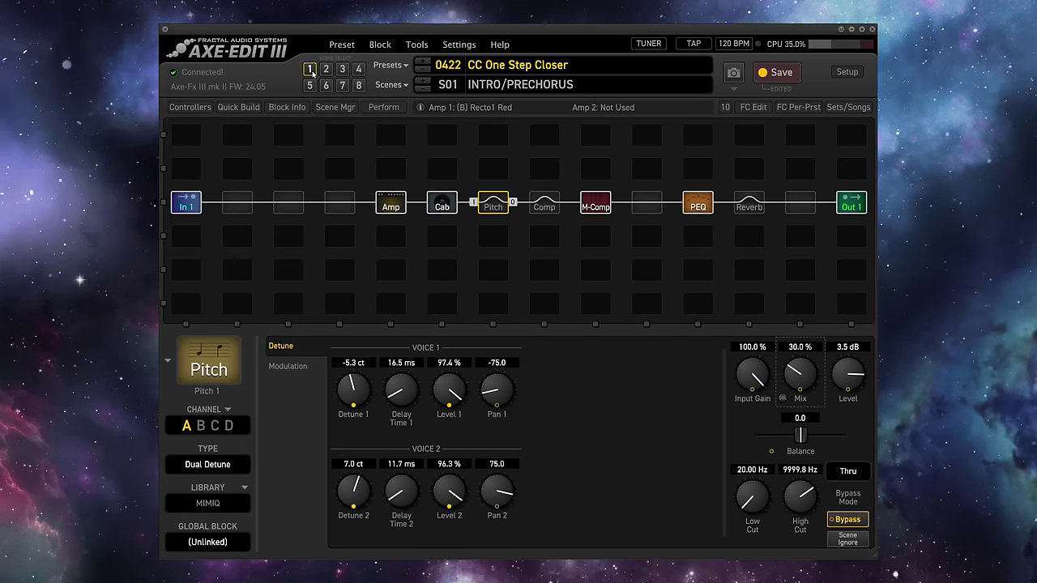